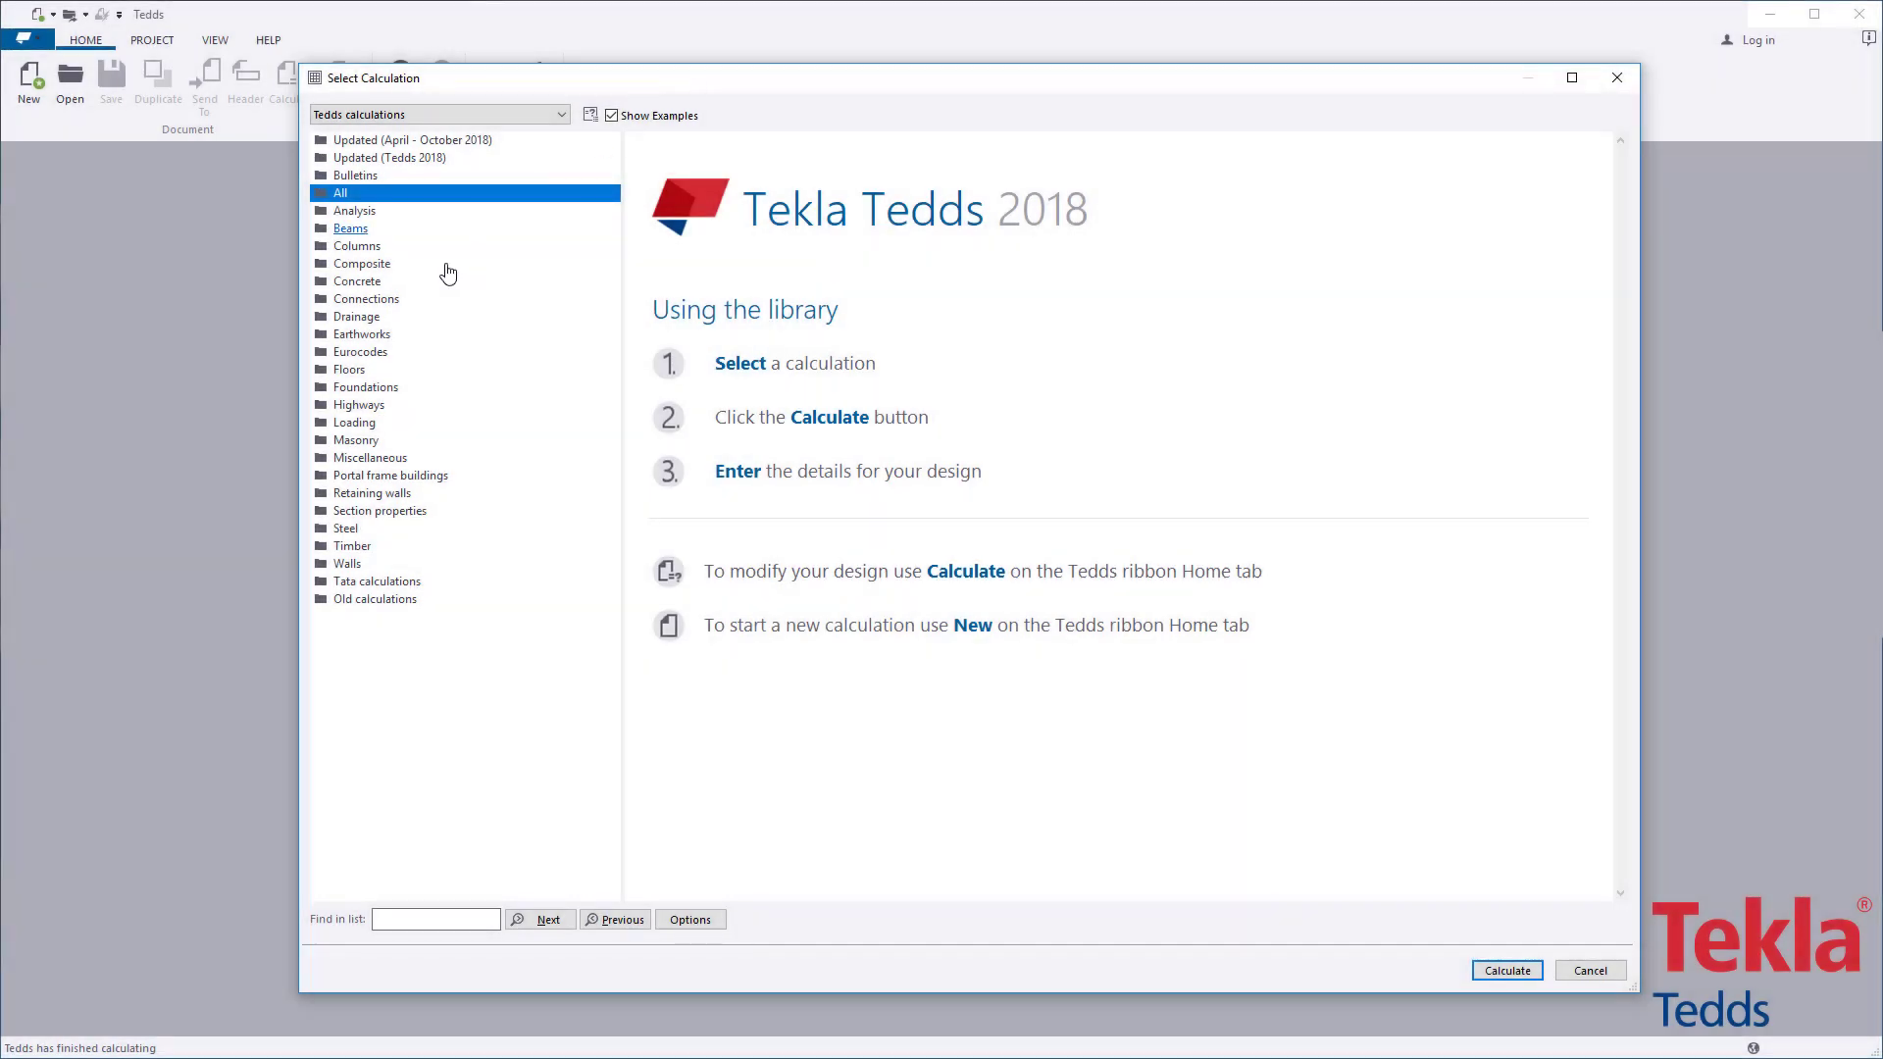
# Expand Eurocodes > RC wall design and read the RC wall design (EN1992) description
pyautogui.click(383, 353)
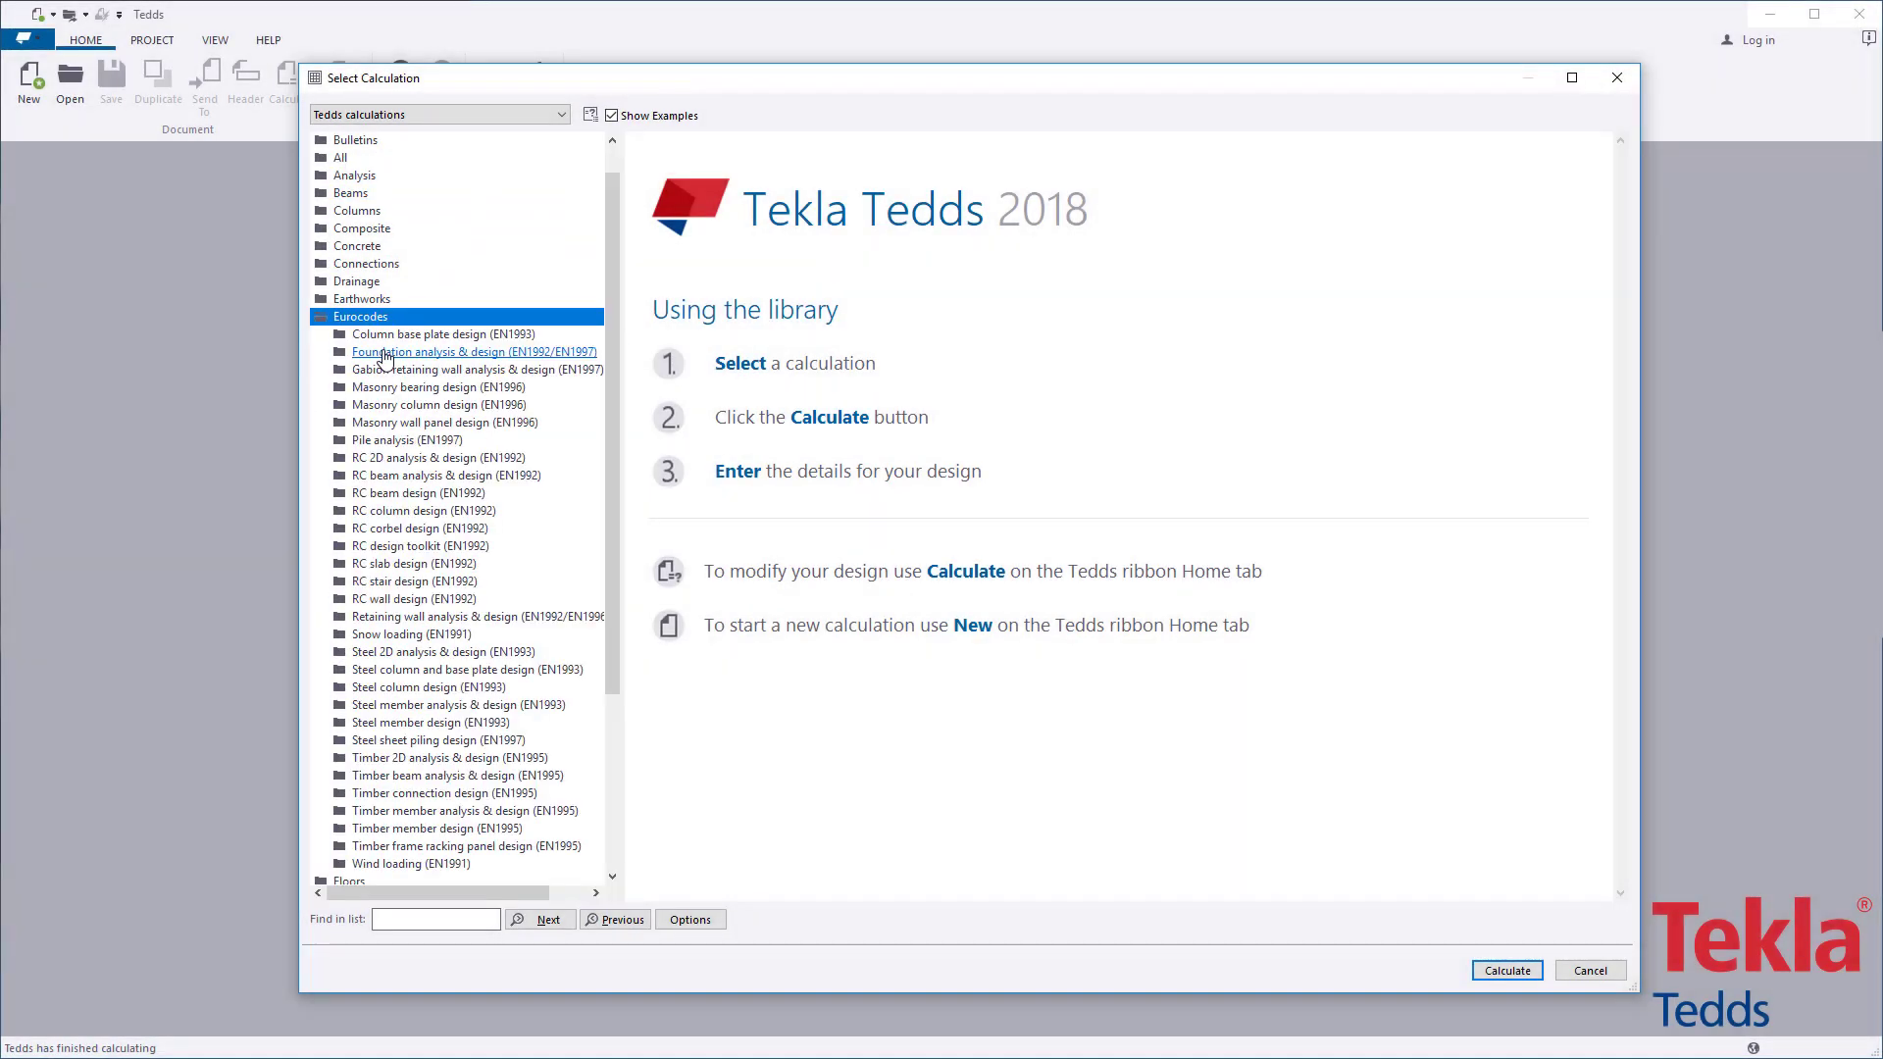
pyautogui.click(465, 600)
pyautogui.click(483, 618)
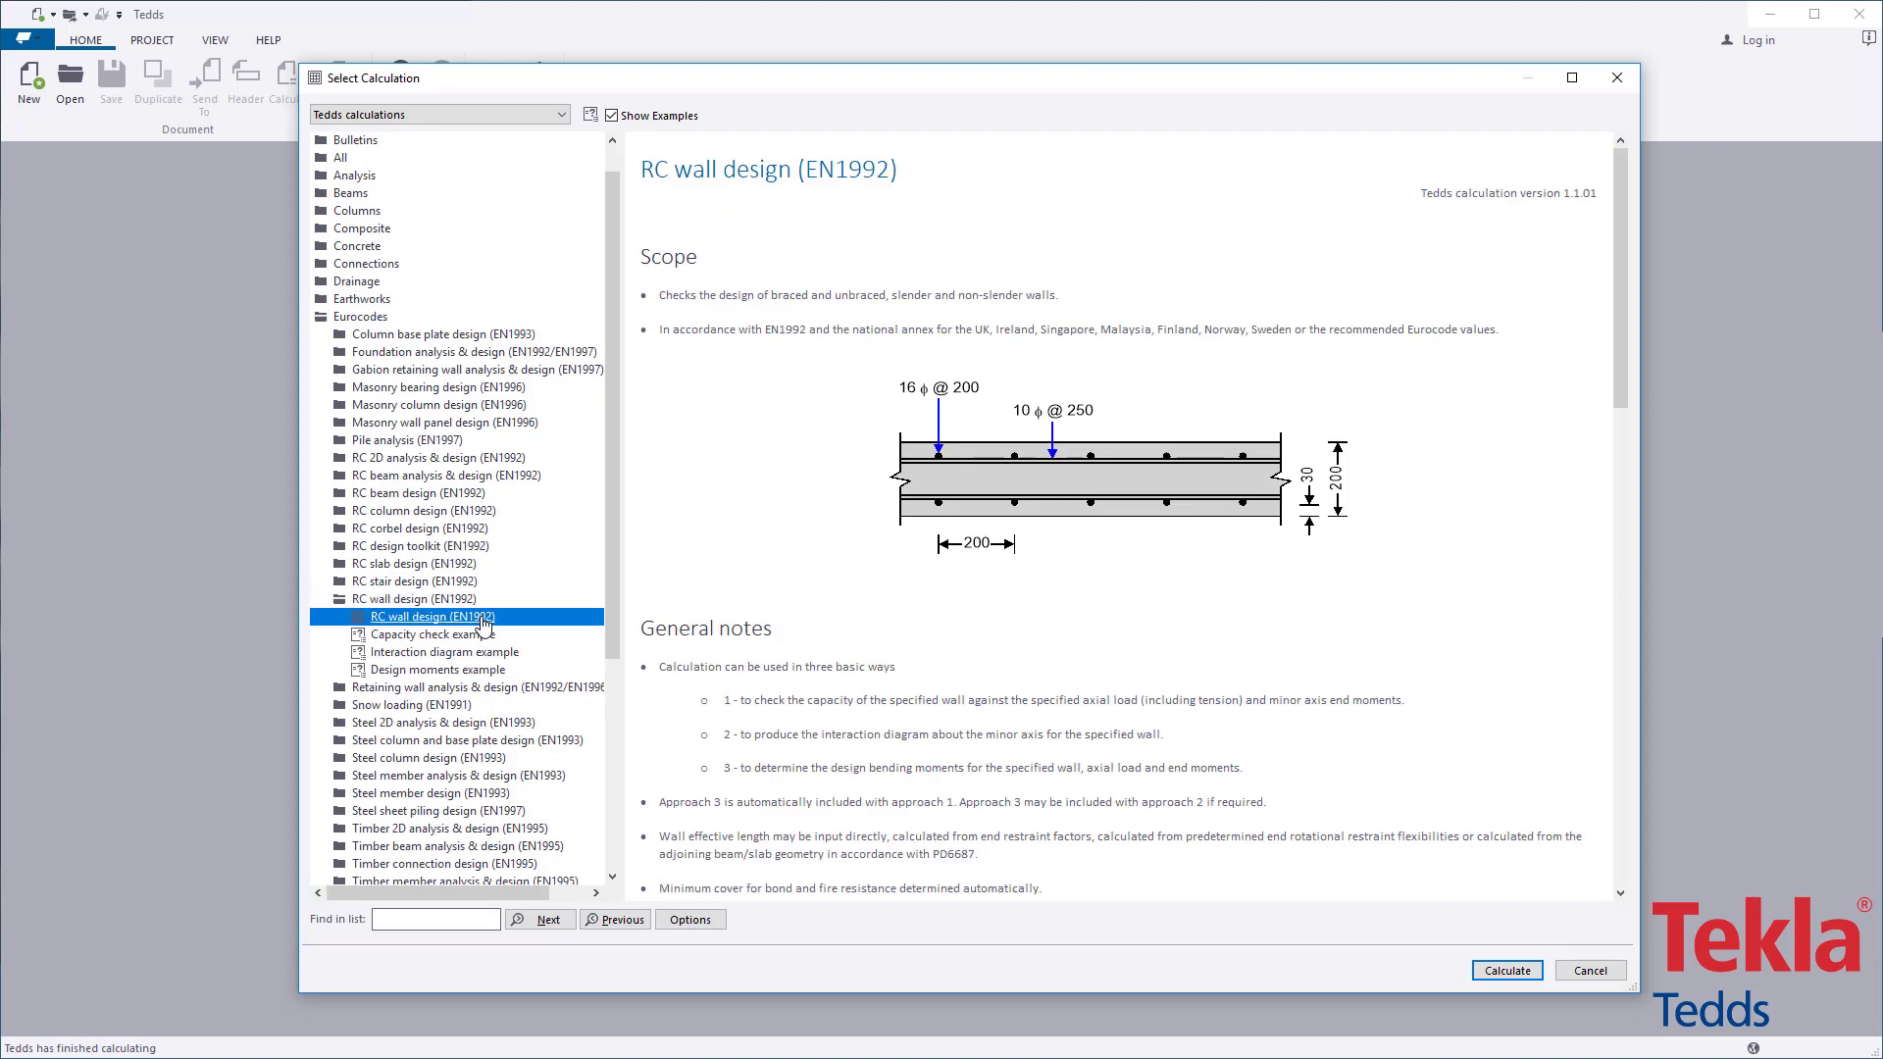
pyautogui.click(760, 270)
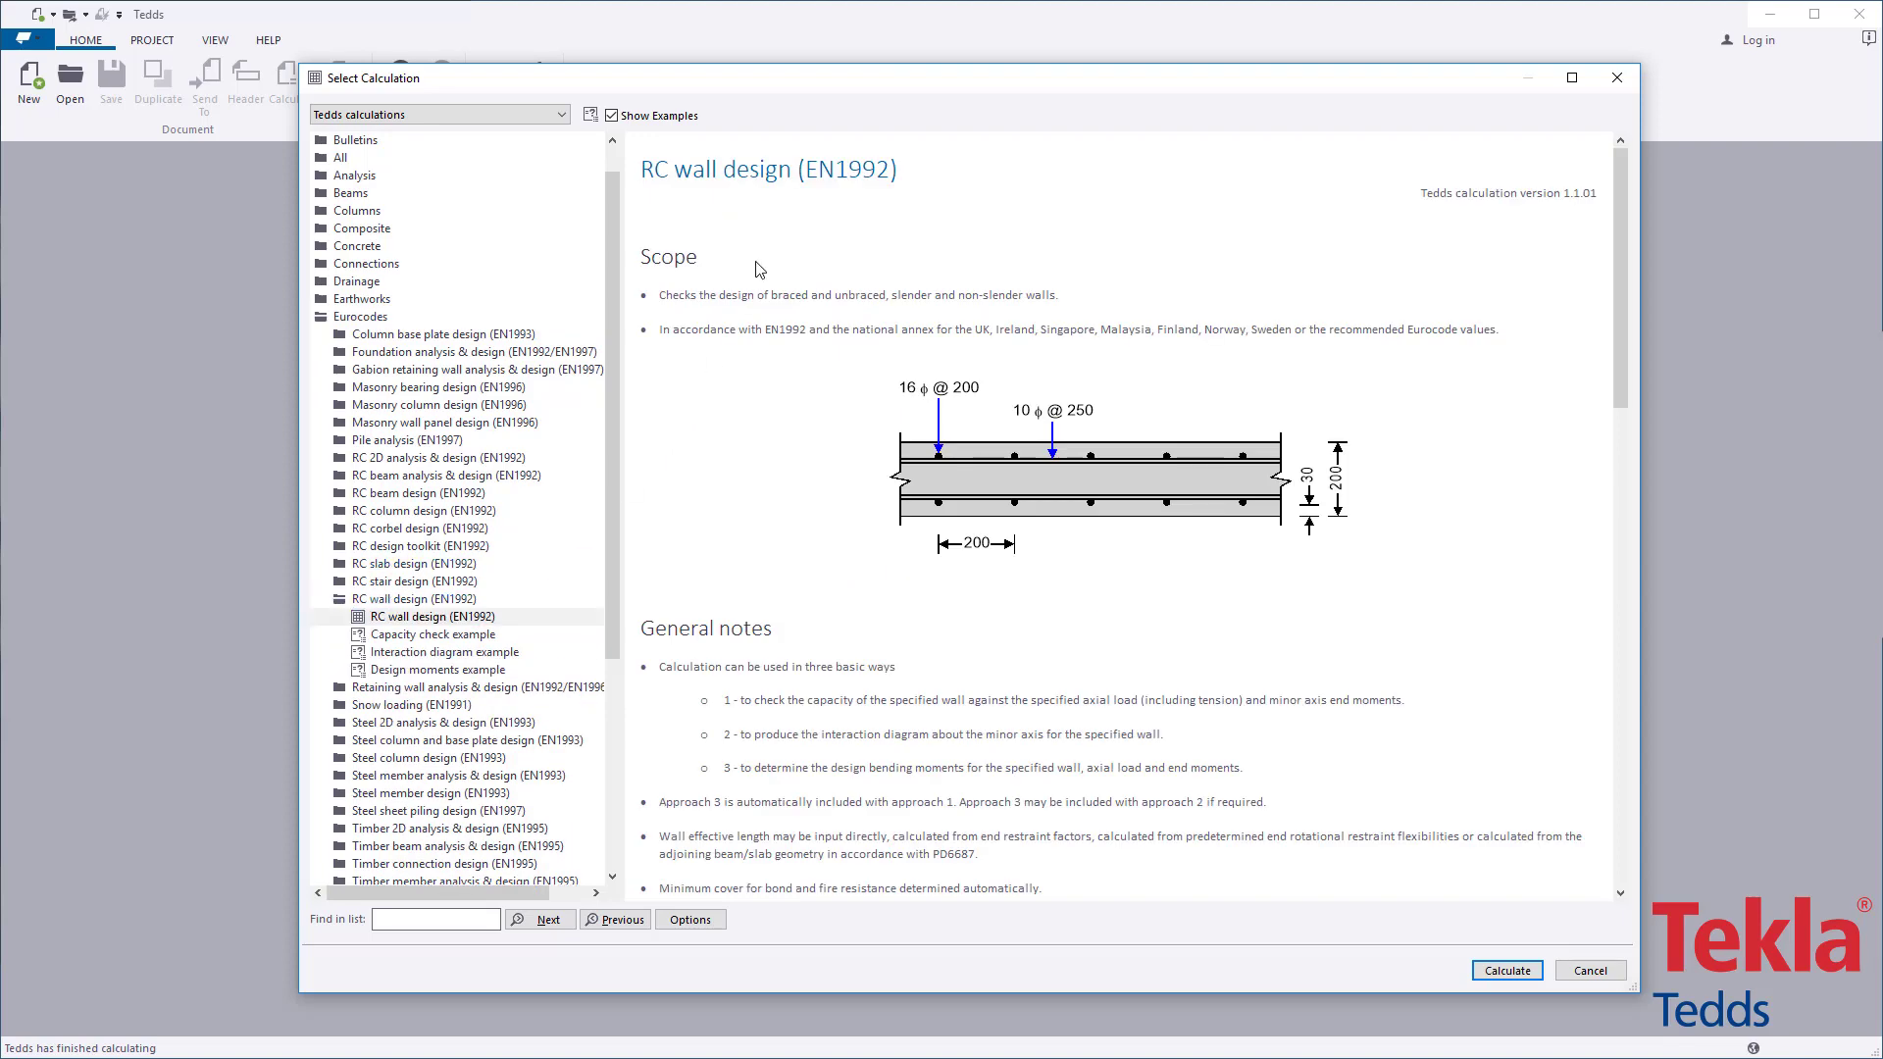
pyautogui.scroll(-6, 760, 269)
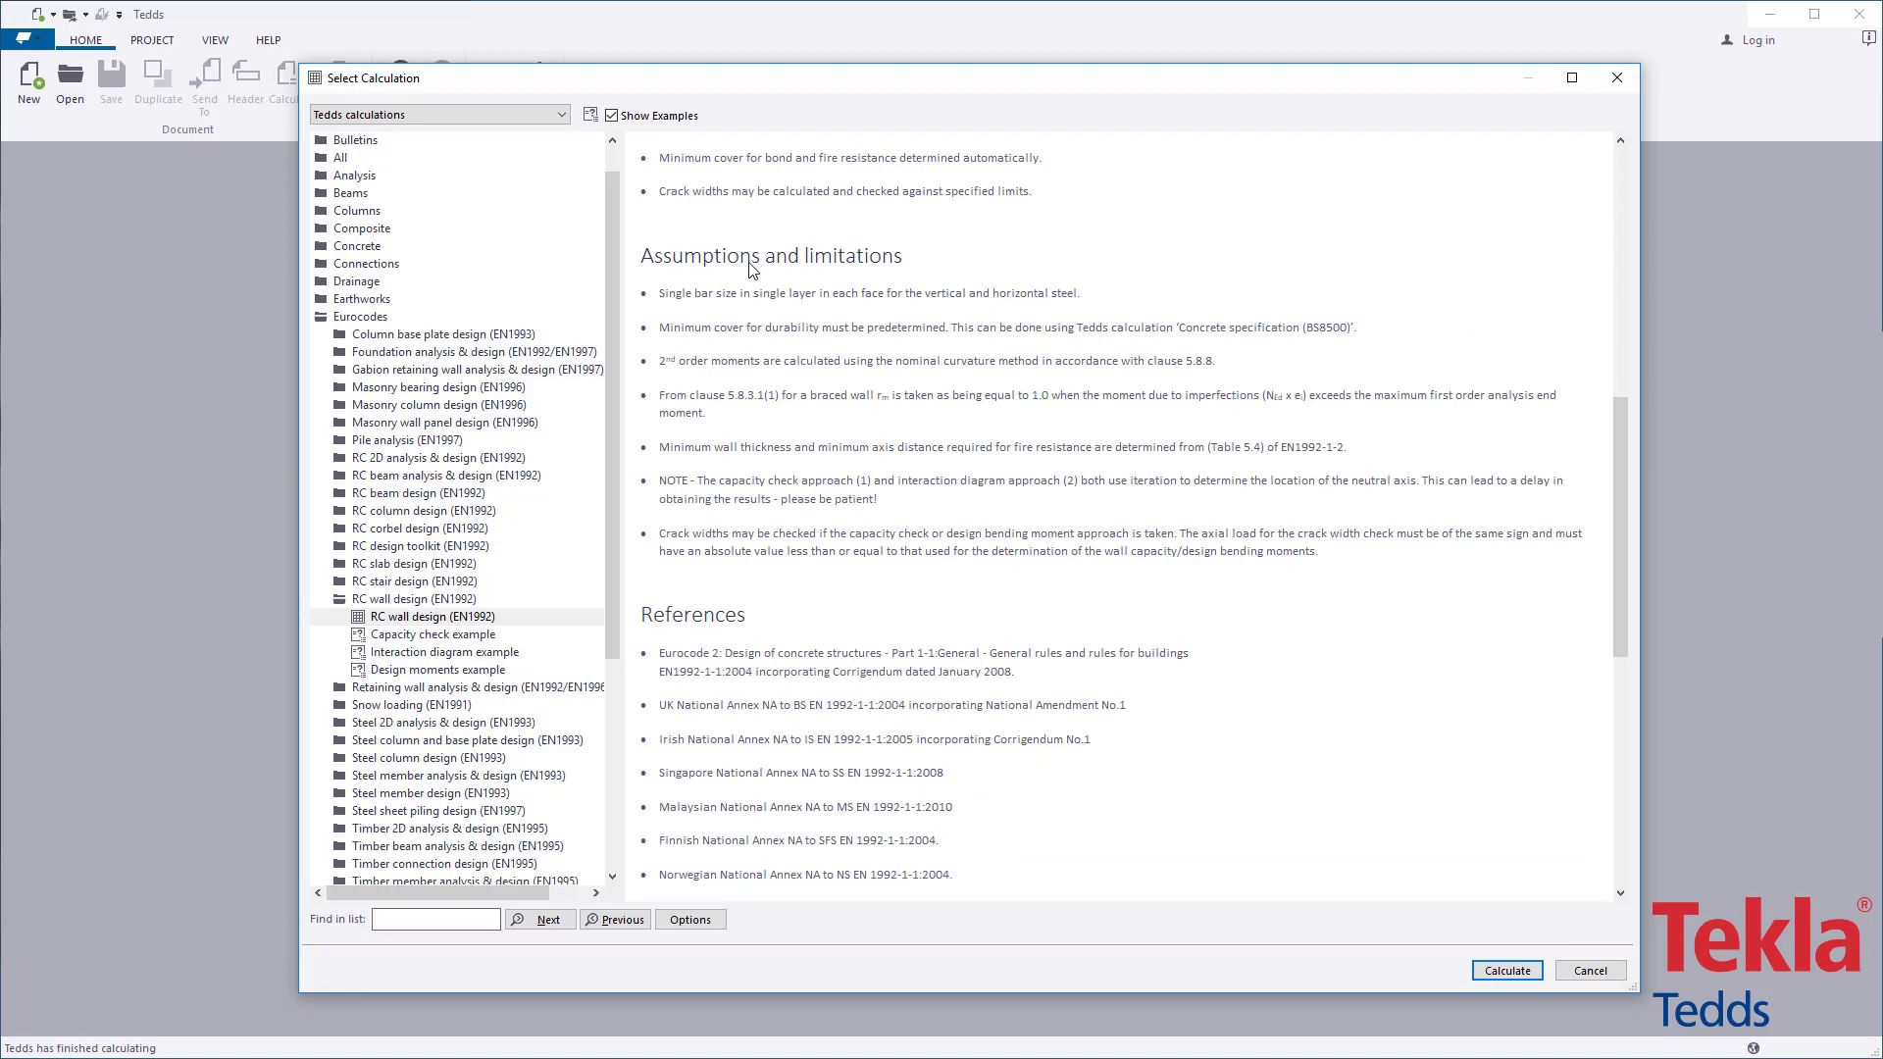
# Preview the Capacity check, Interaction diagram and Design moments examples, then reselect RC wall design (EN1992)
pyautogui.click(482, 643)
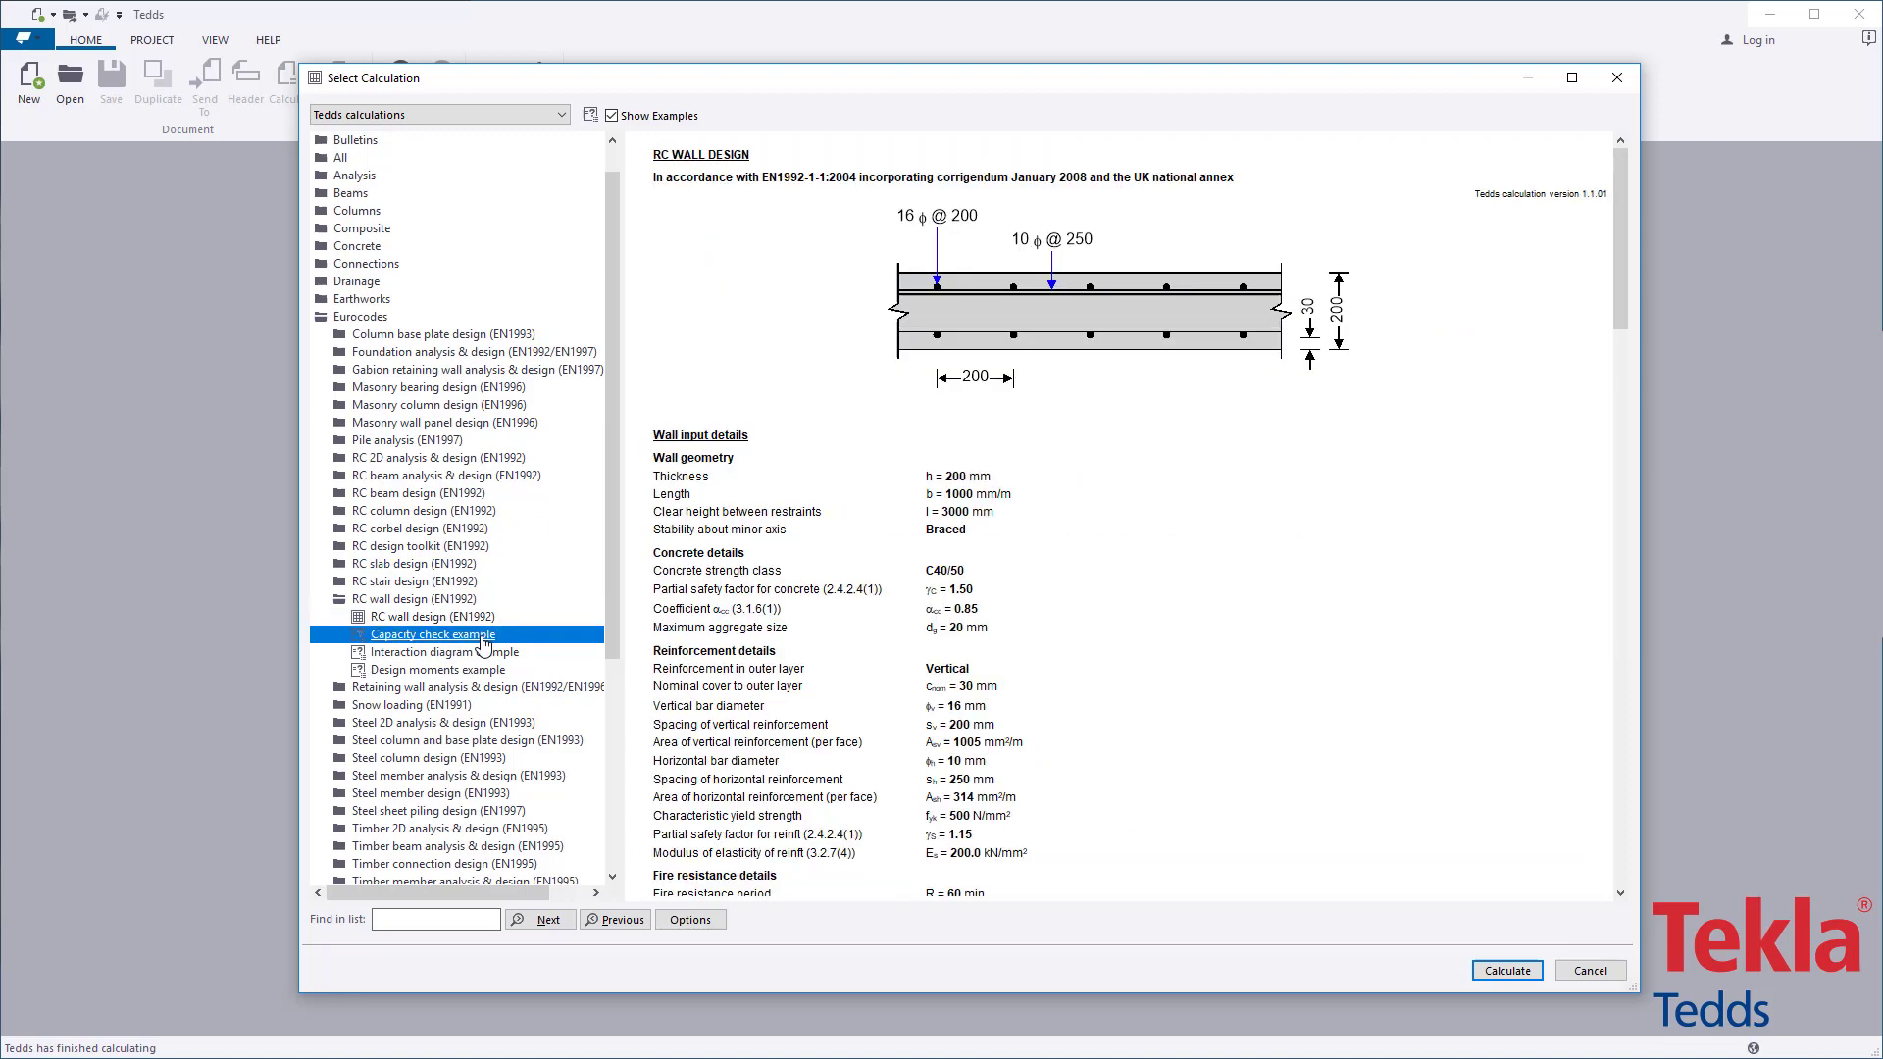
pyautogui.click(481, 662)
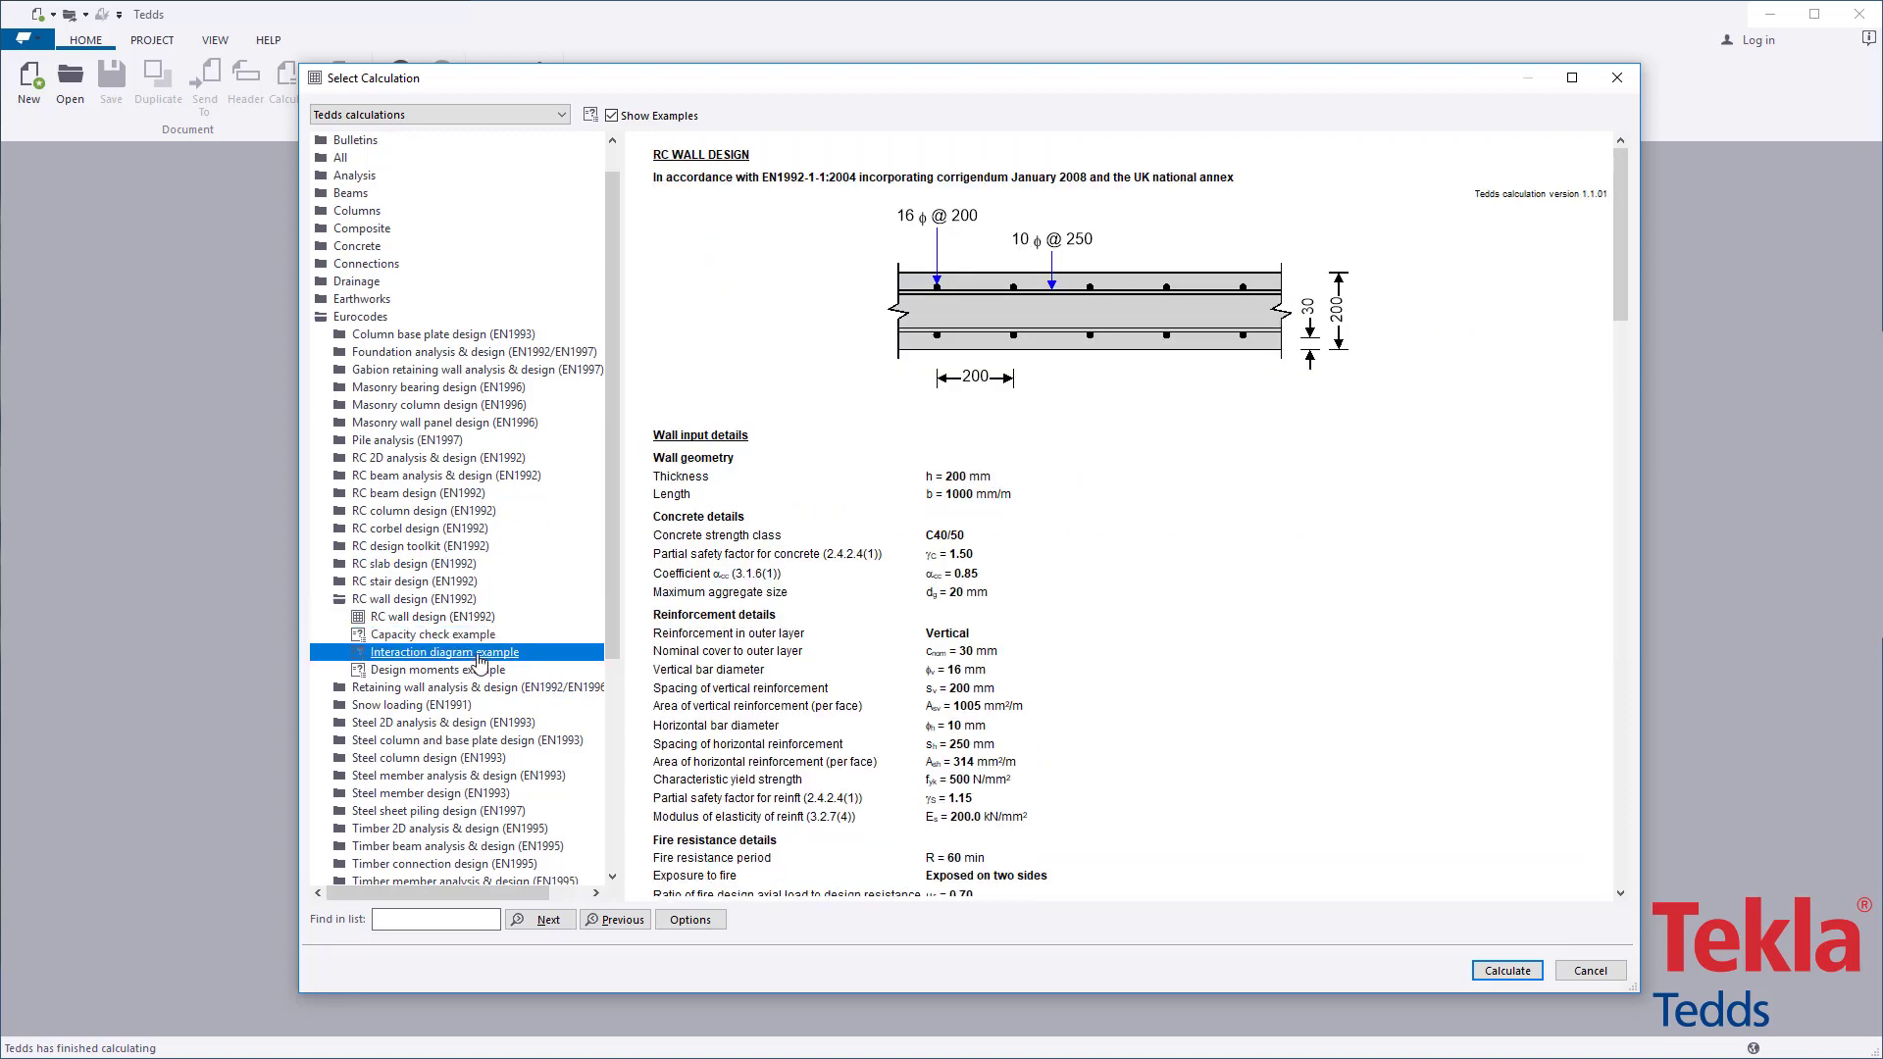
pyautogui.click(481, 675)
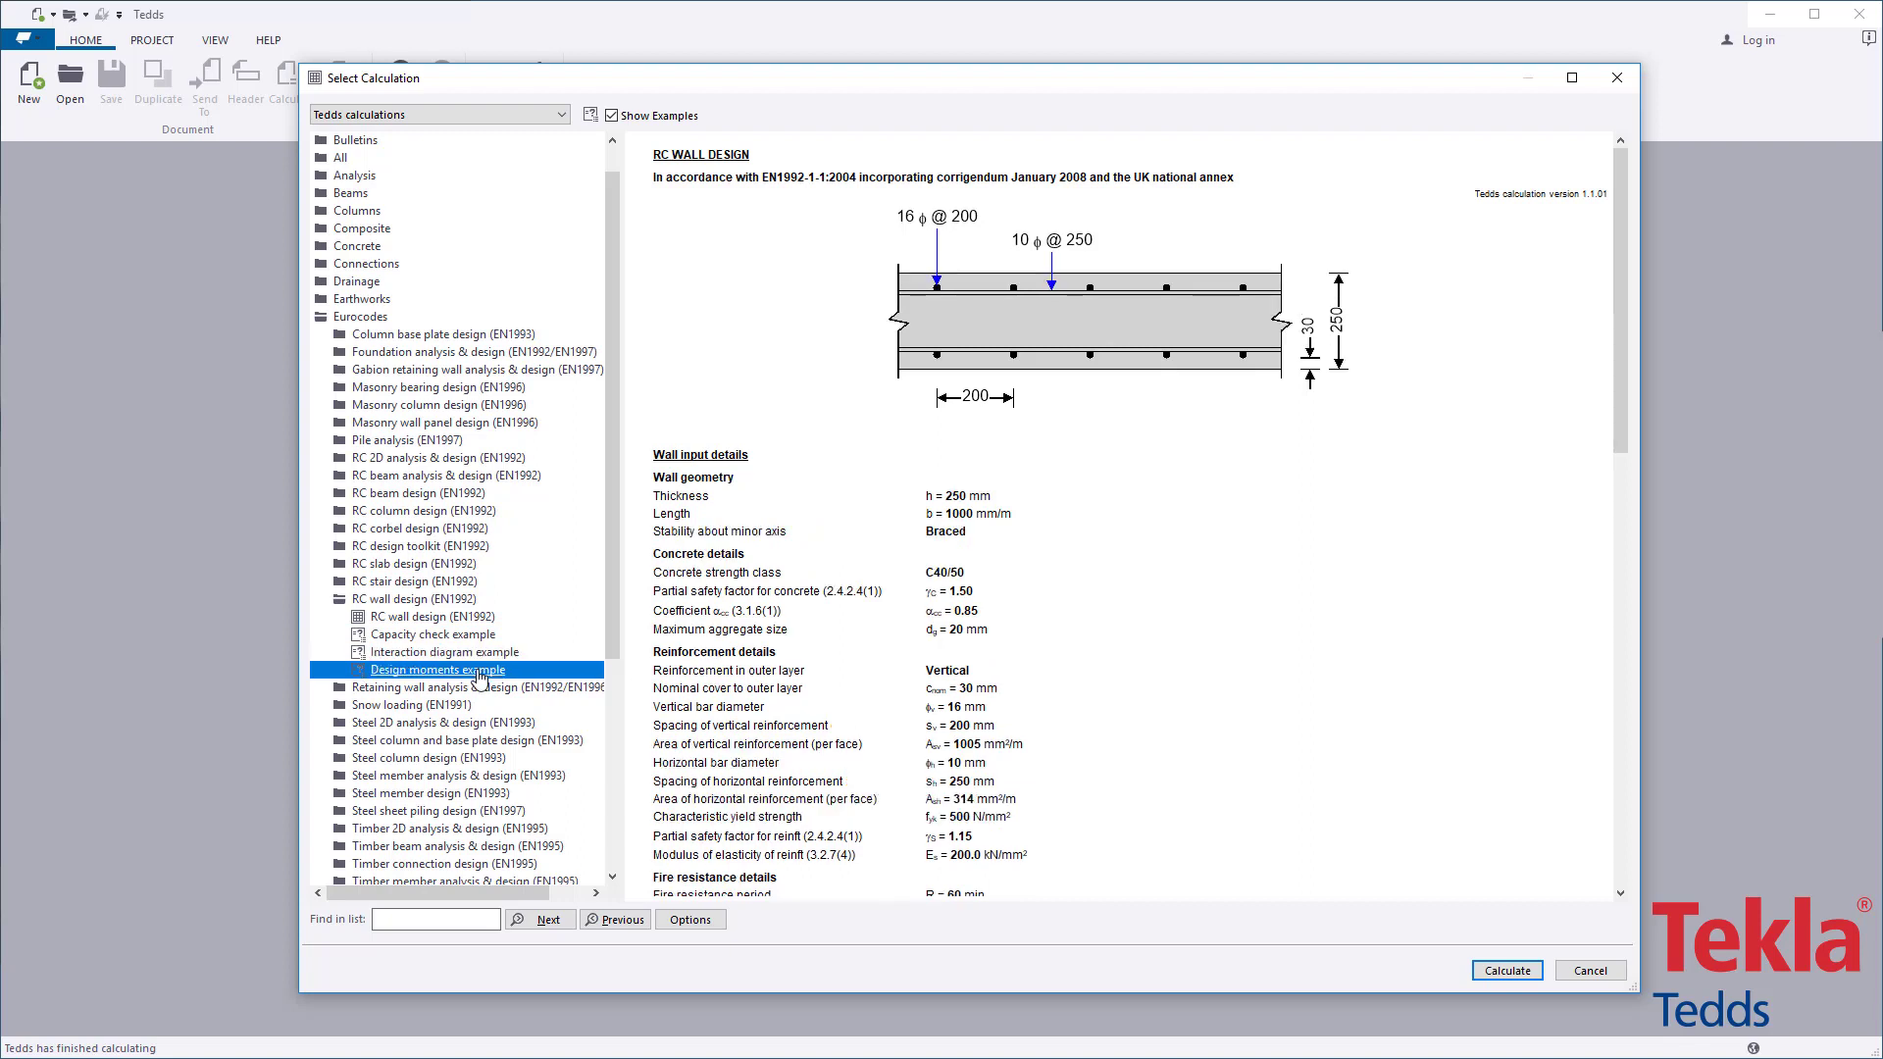
pyautogui.click(476, 618)
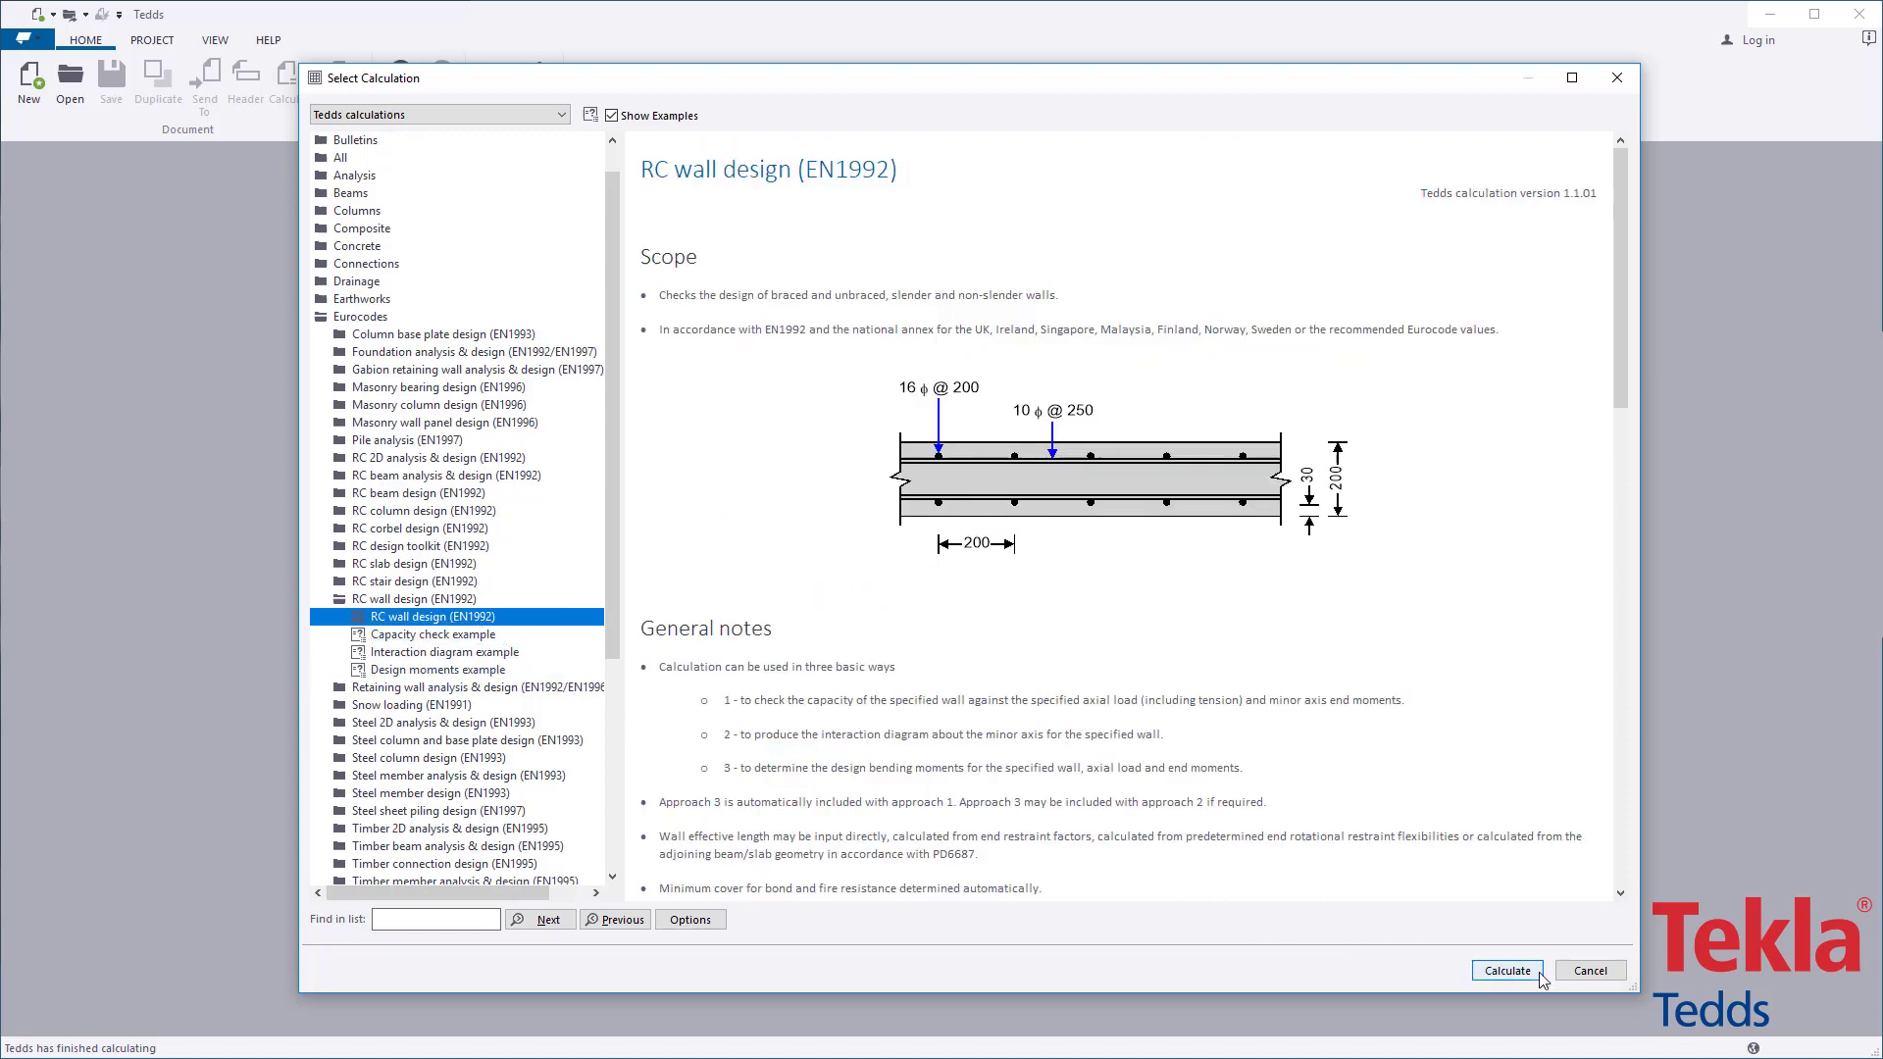
# Start the RC wall calculation with scope limited to the capacity check, dropping interaction diagram and design moments
pyautogui.click(1507, 970)
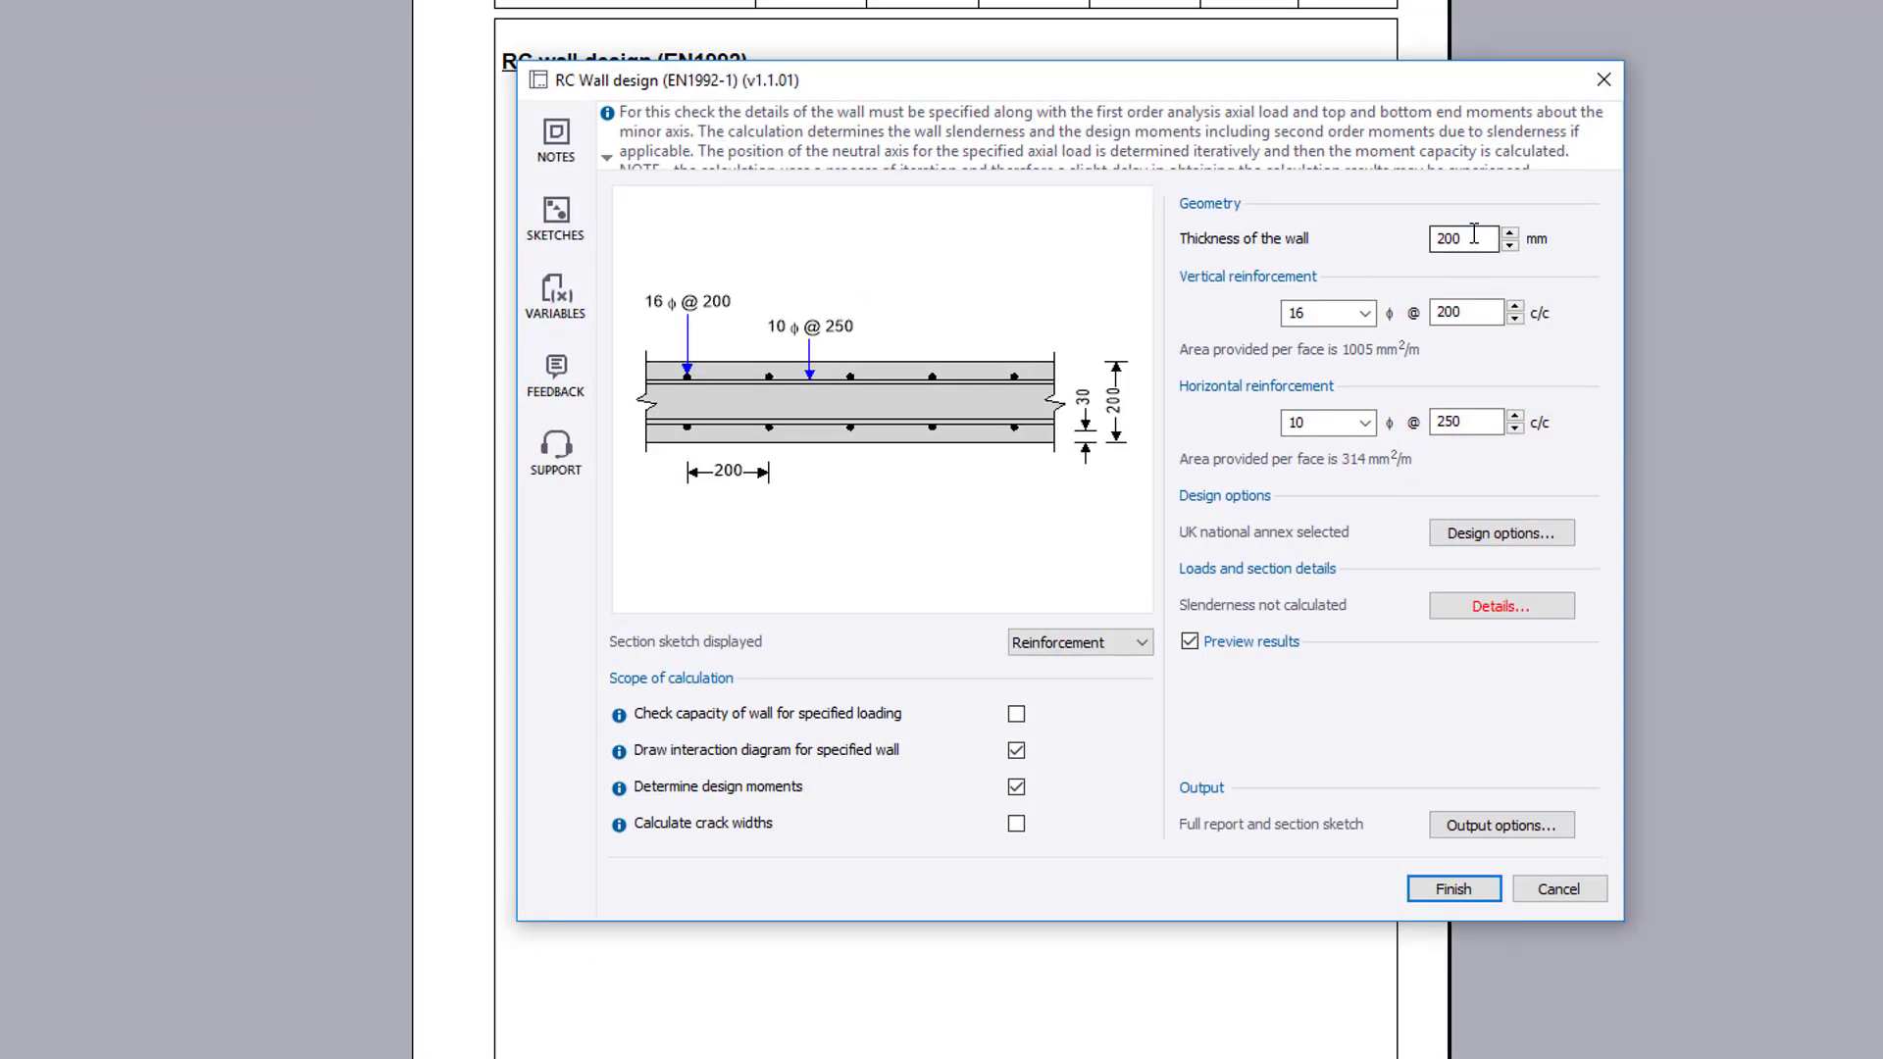
pyautogui.click(1491, 308)
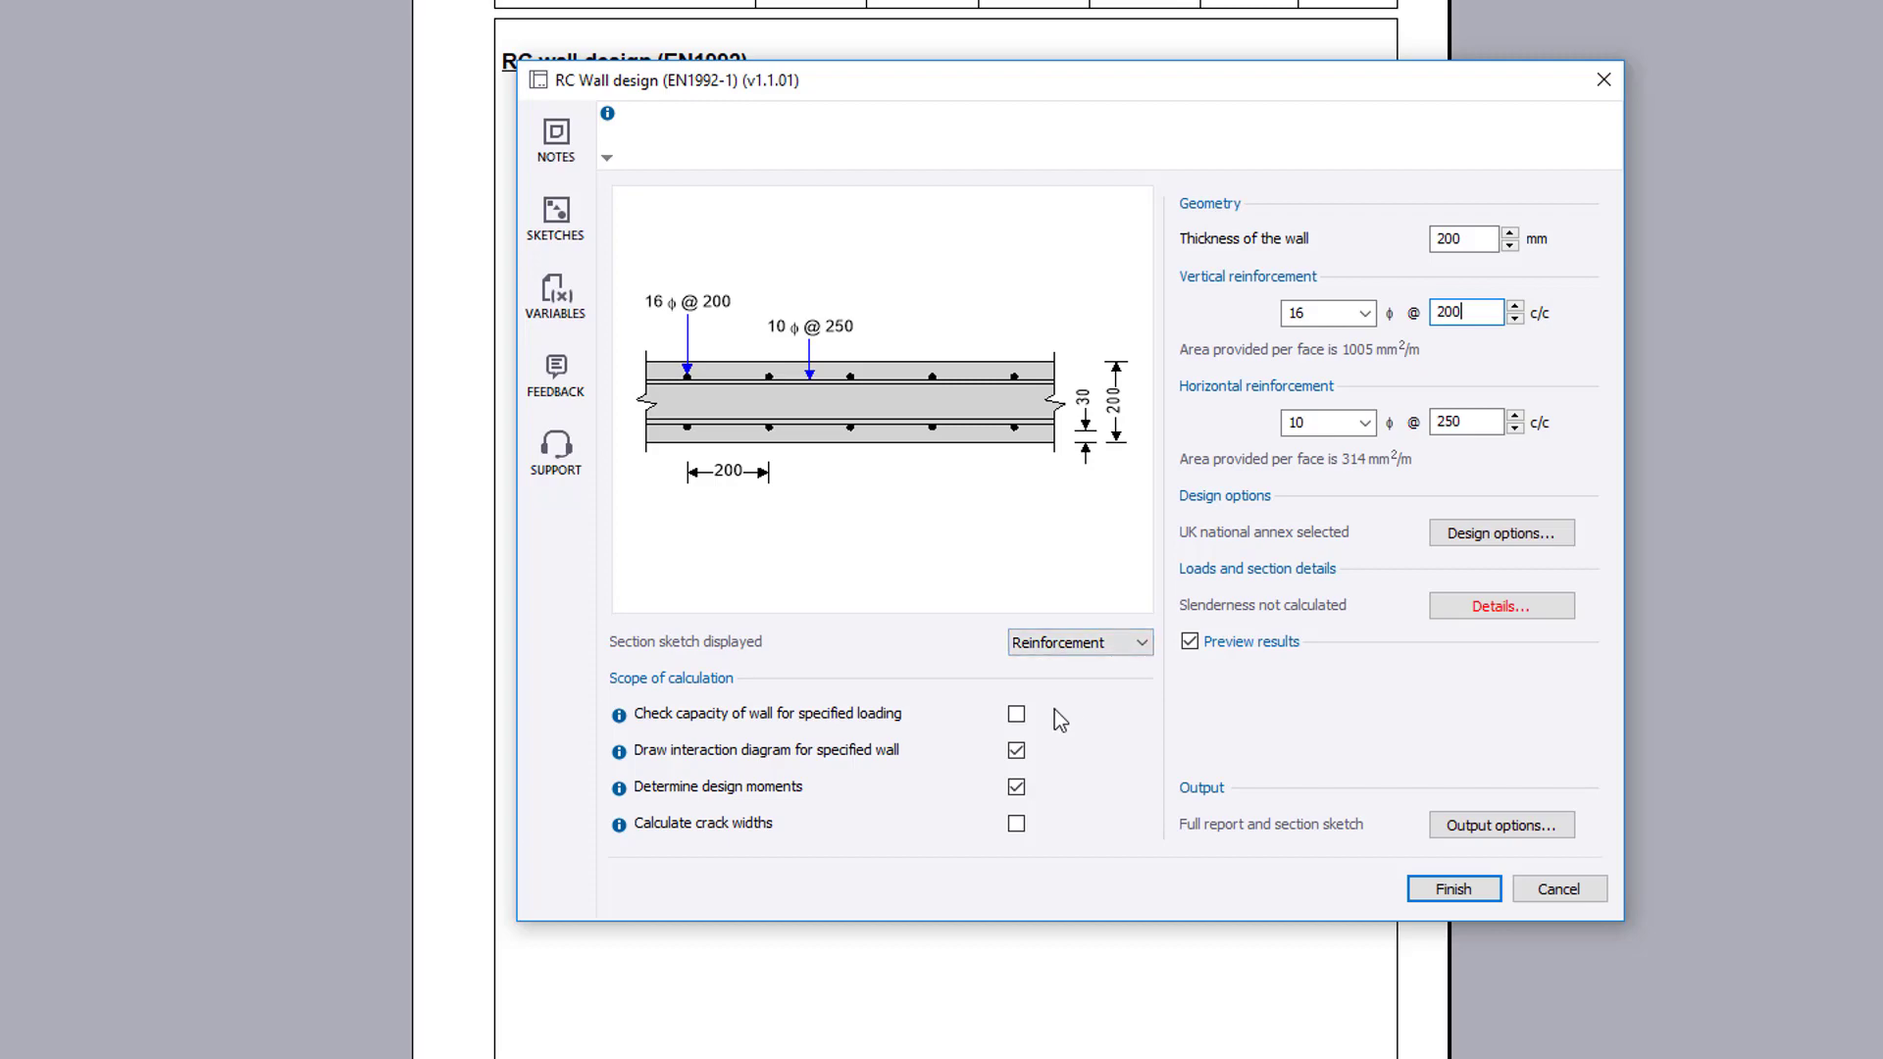
pyautogui.moveTo(620, 716)
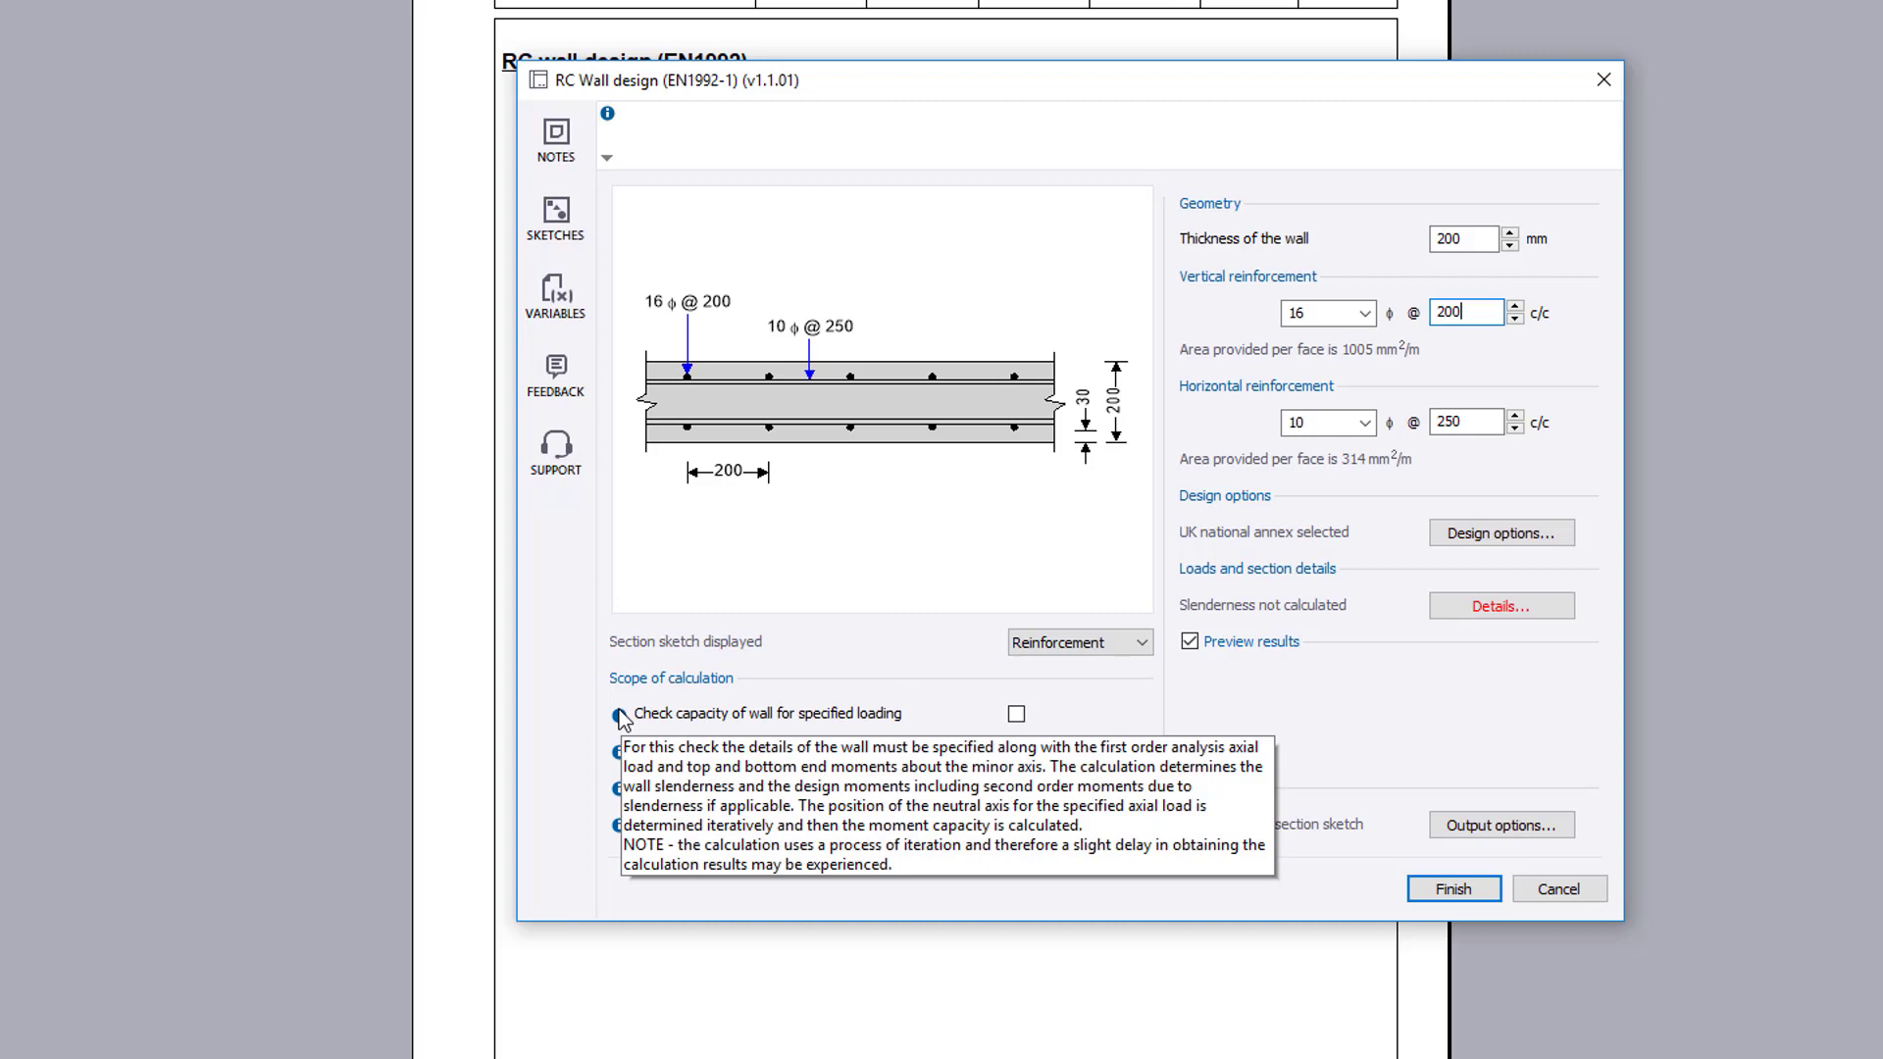
pyautogui.click(1016, 751)
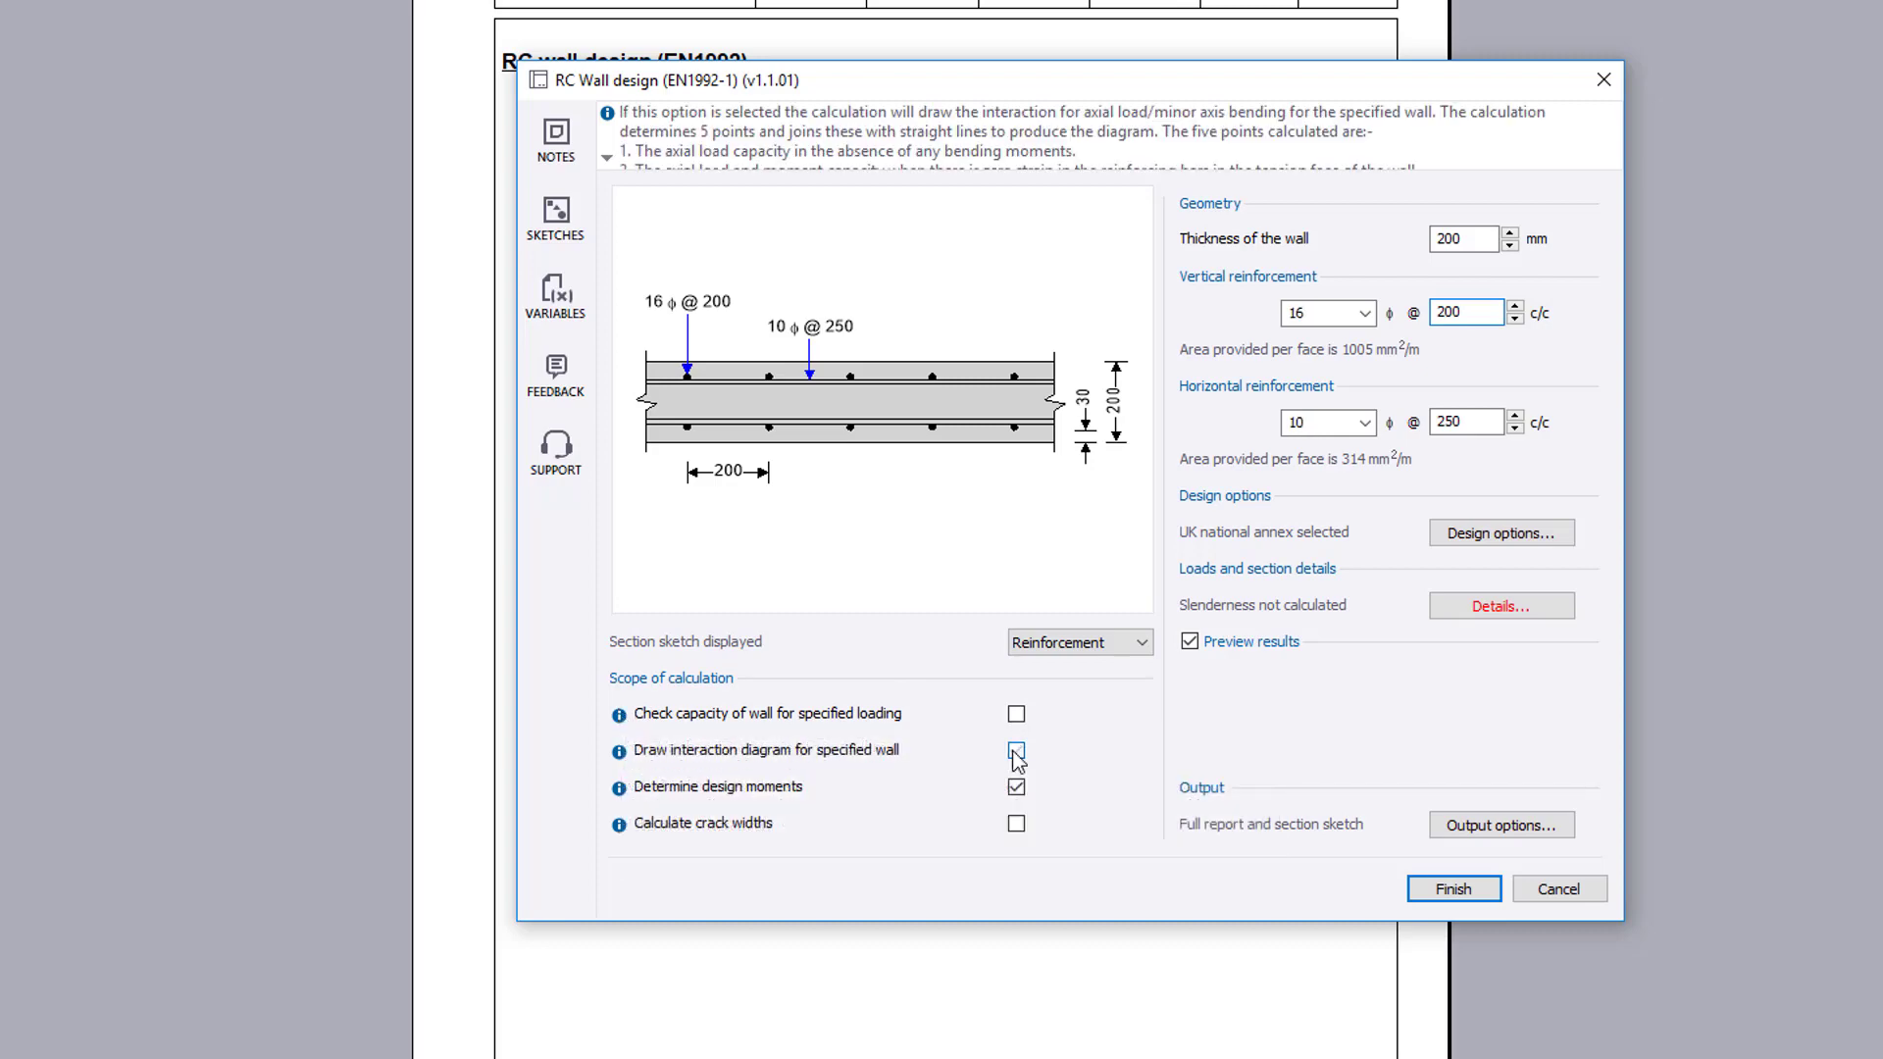
pyautogui.click(1017, 788)
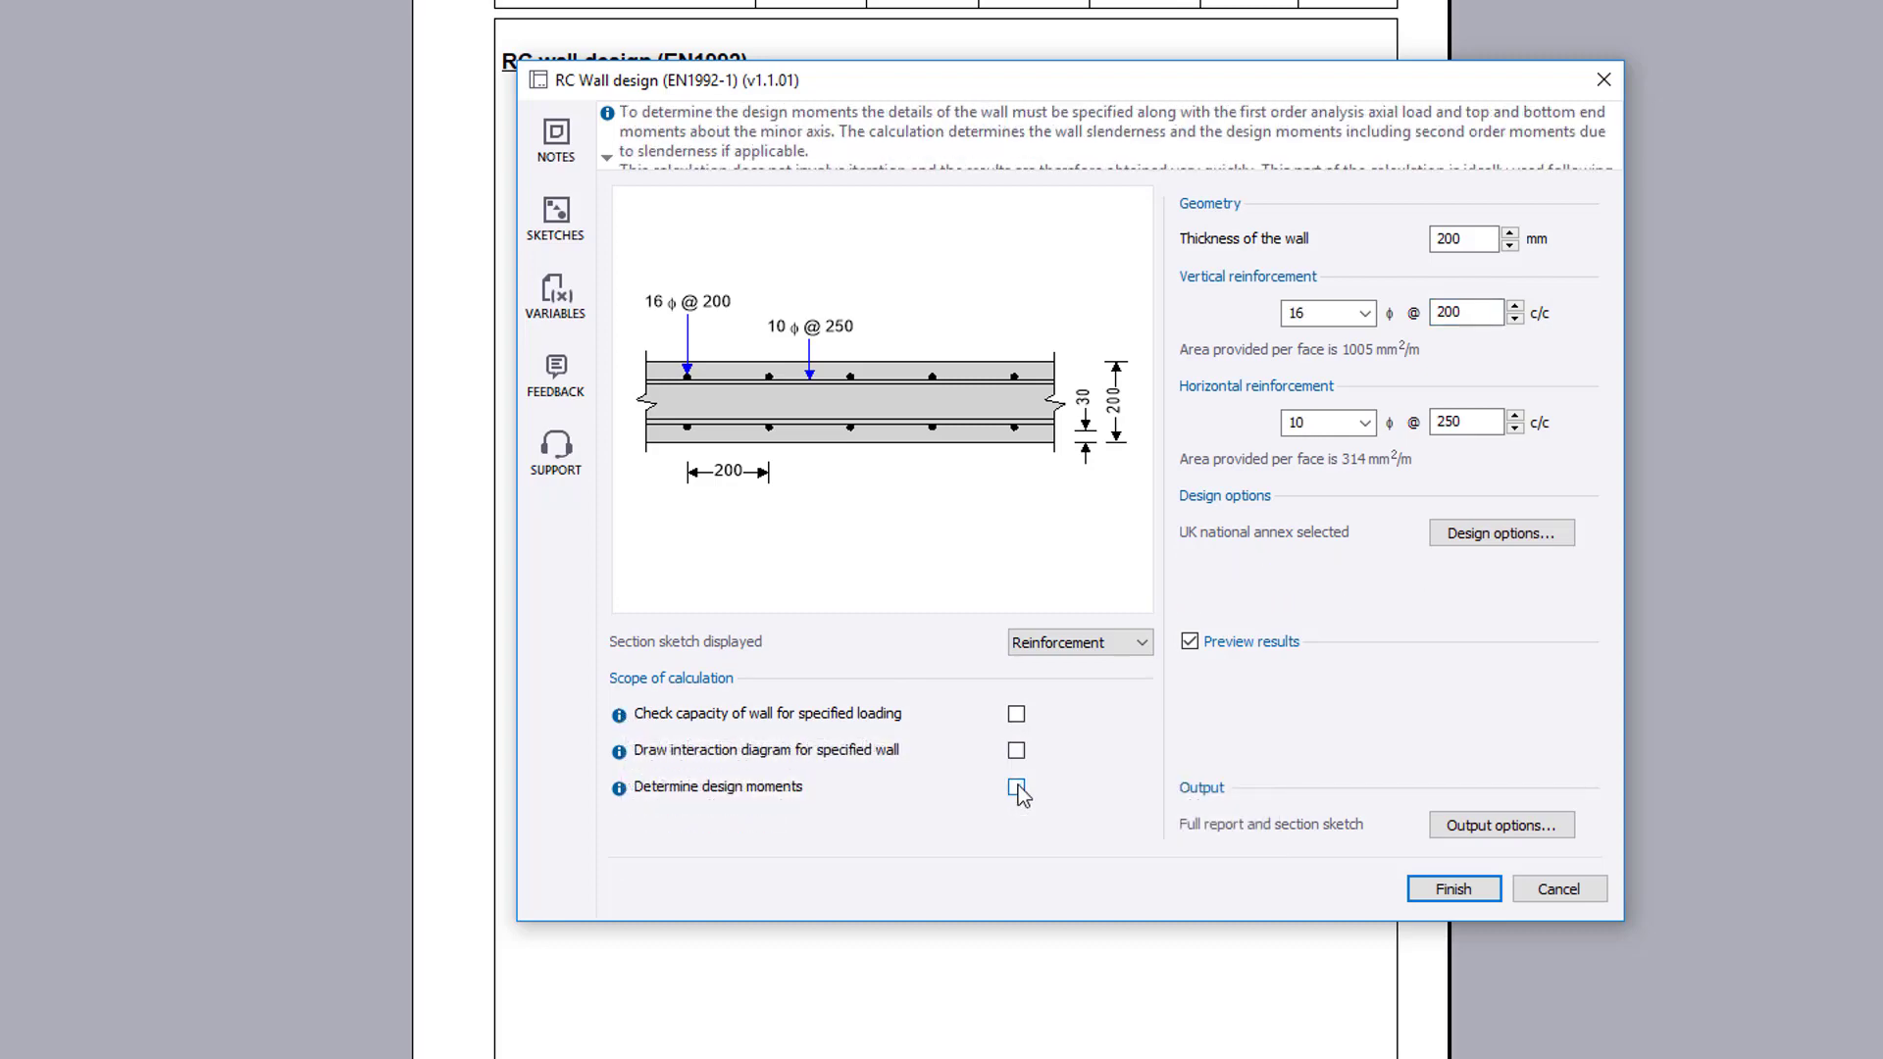
pyautogui.click(1016, 714)
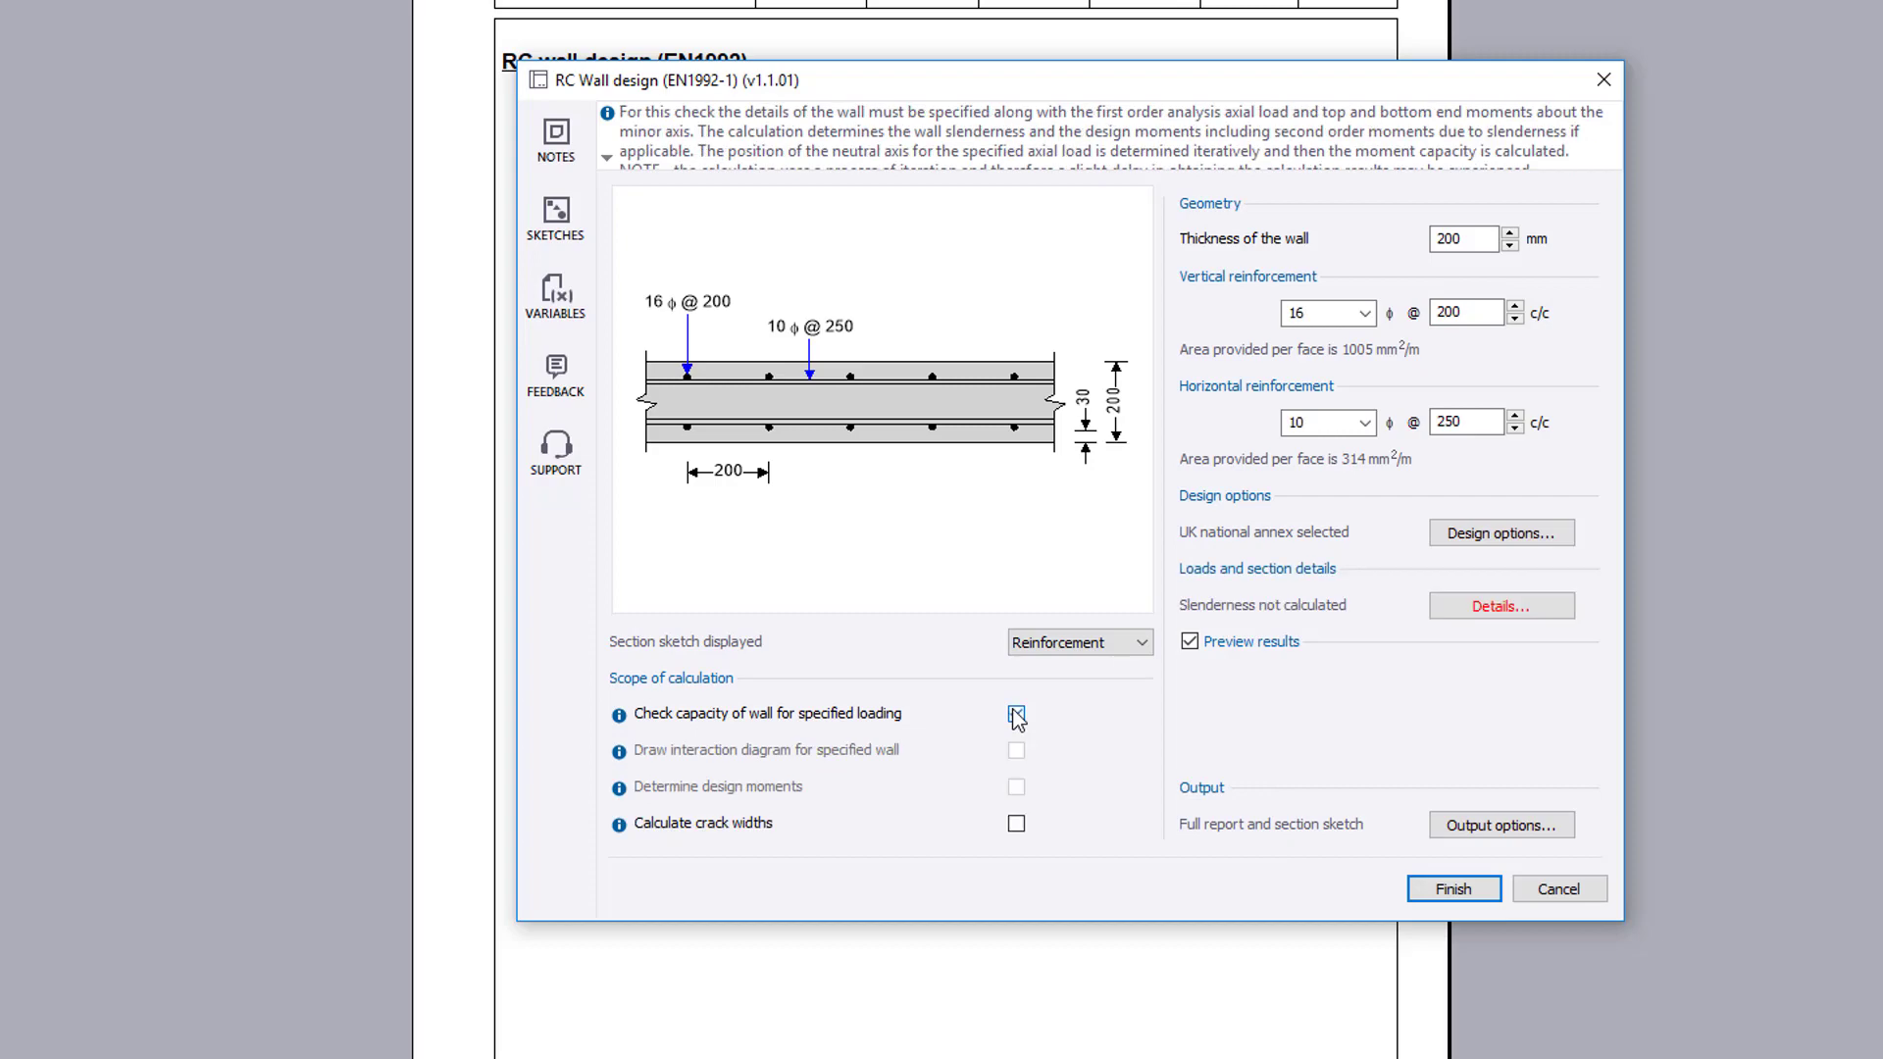
# Keep the United Kingdom annex and set effective length to relative flexibilities using PD6687
pyautogui.click(1562, 533)
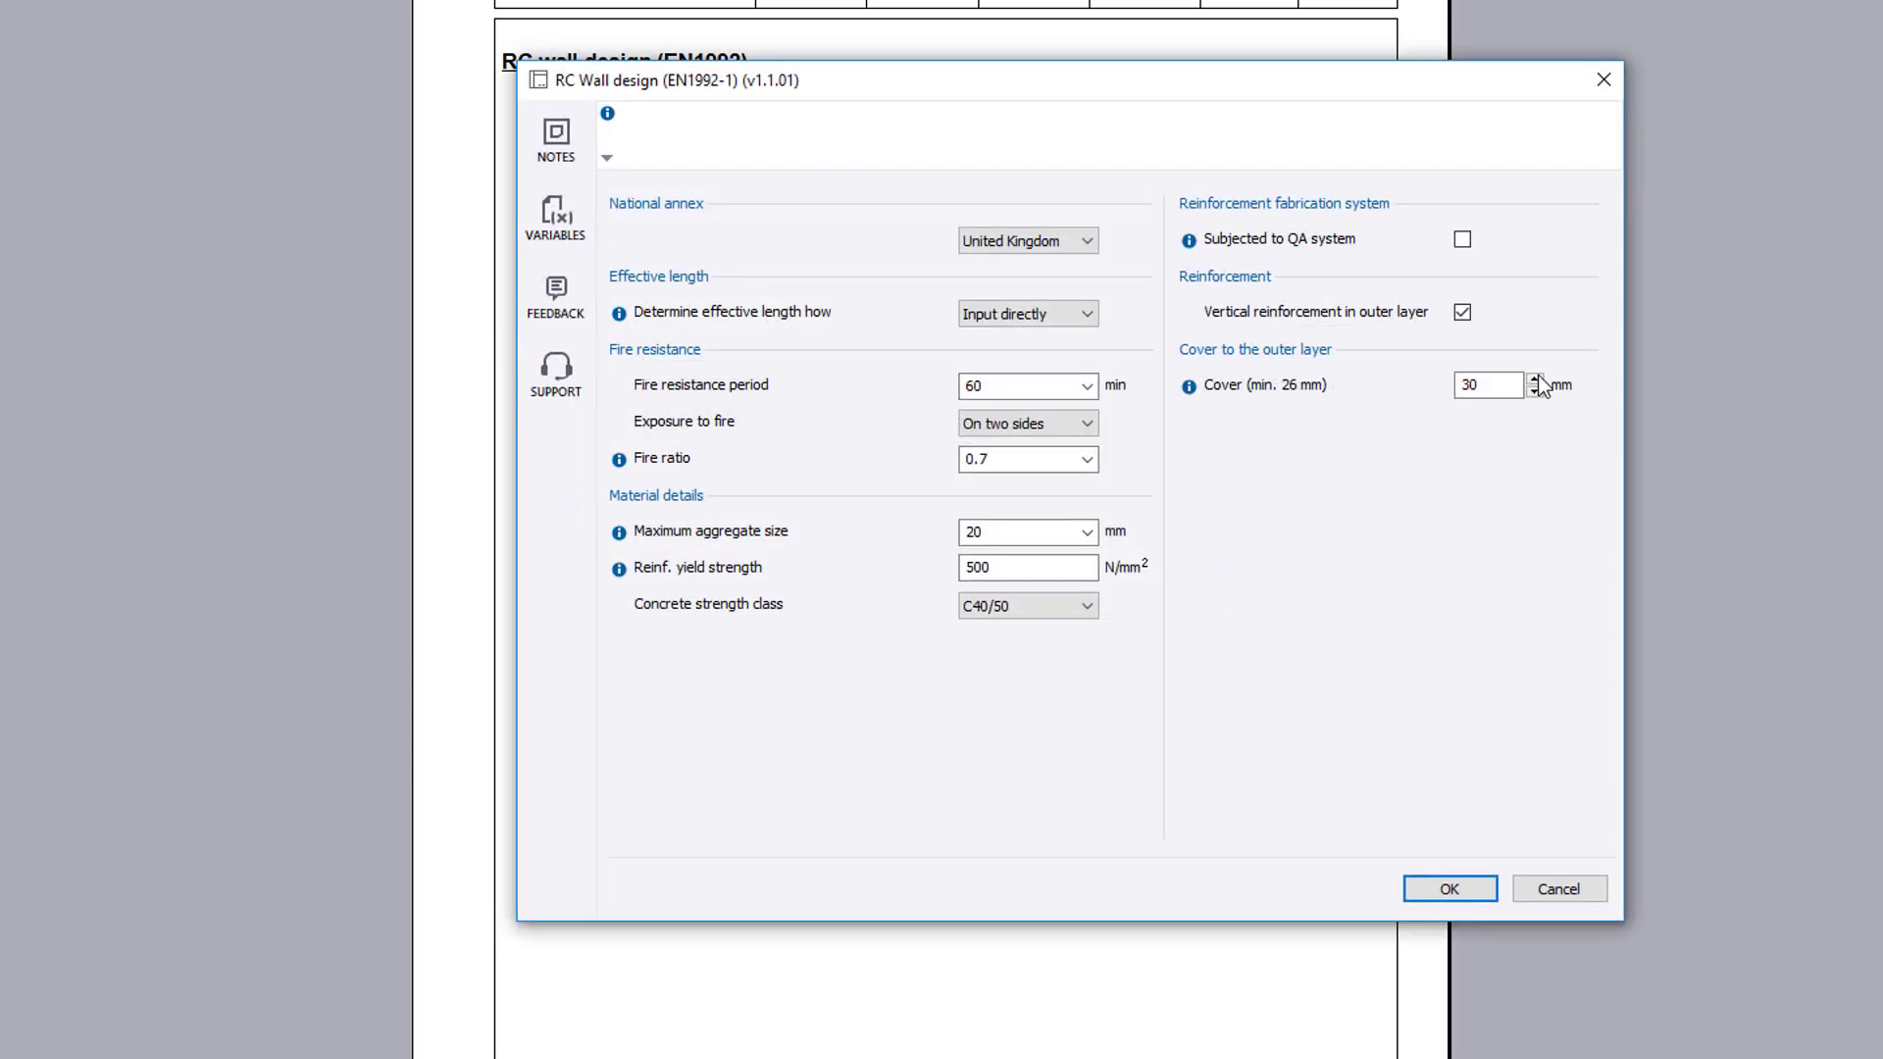
pyautogui.click(1076, 250)
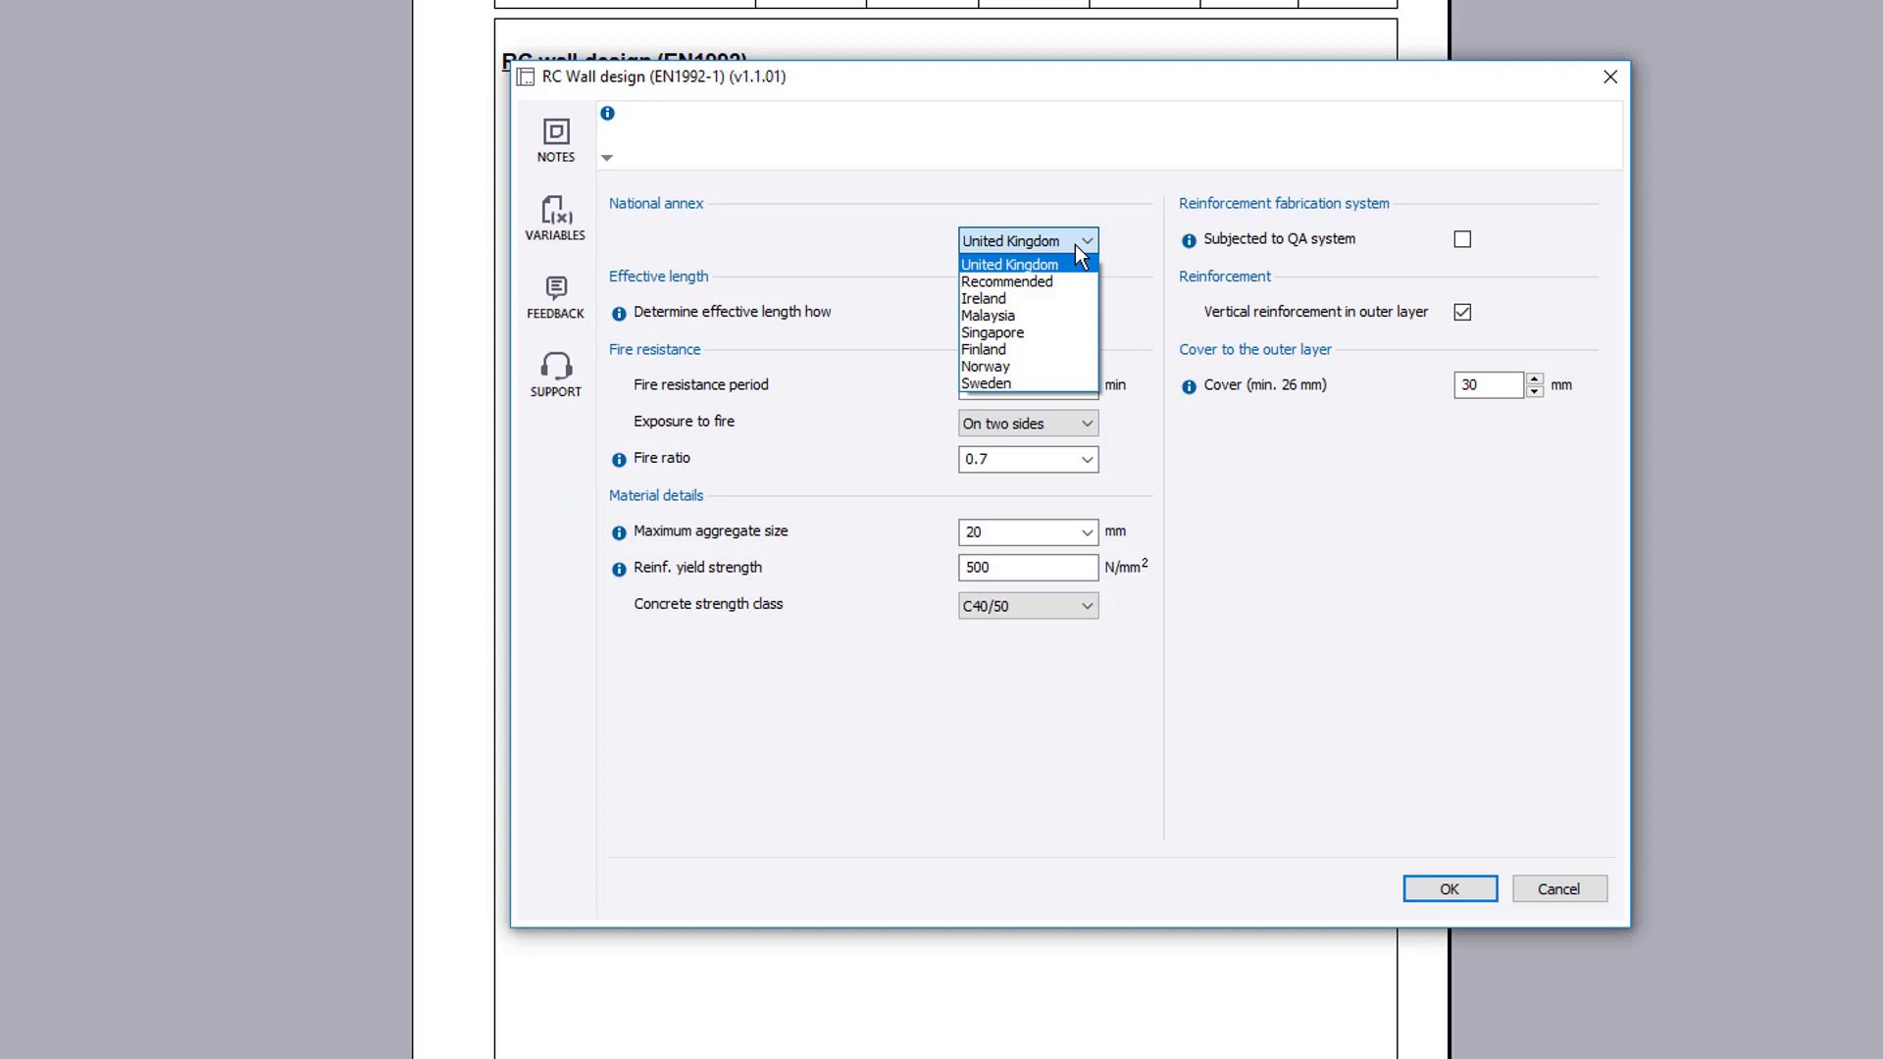
pyautogui.click(1074, 245)
pyautogui.click(1080, 315)
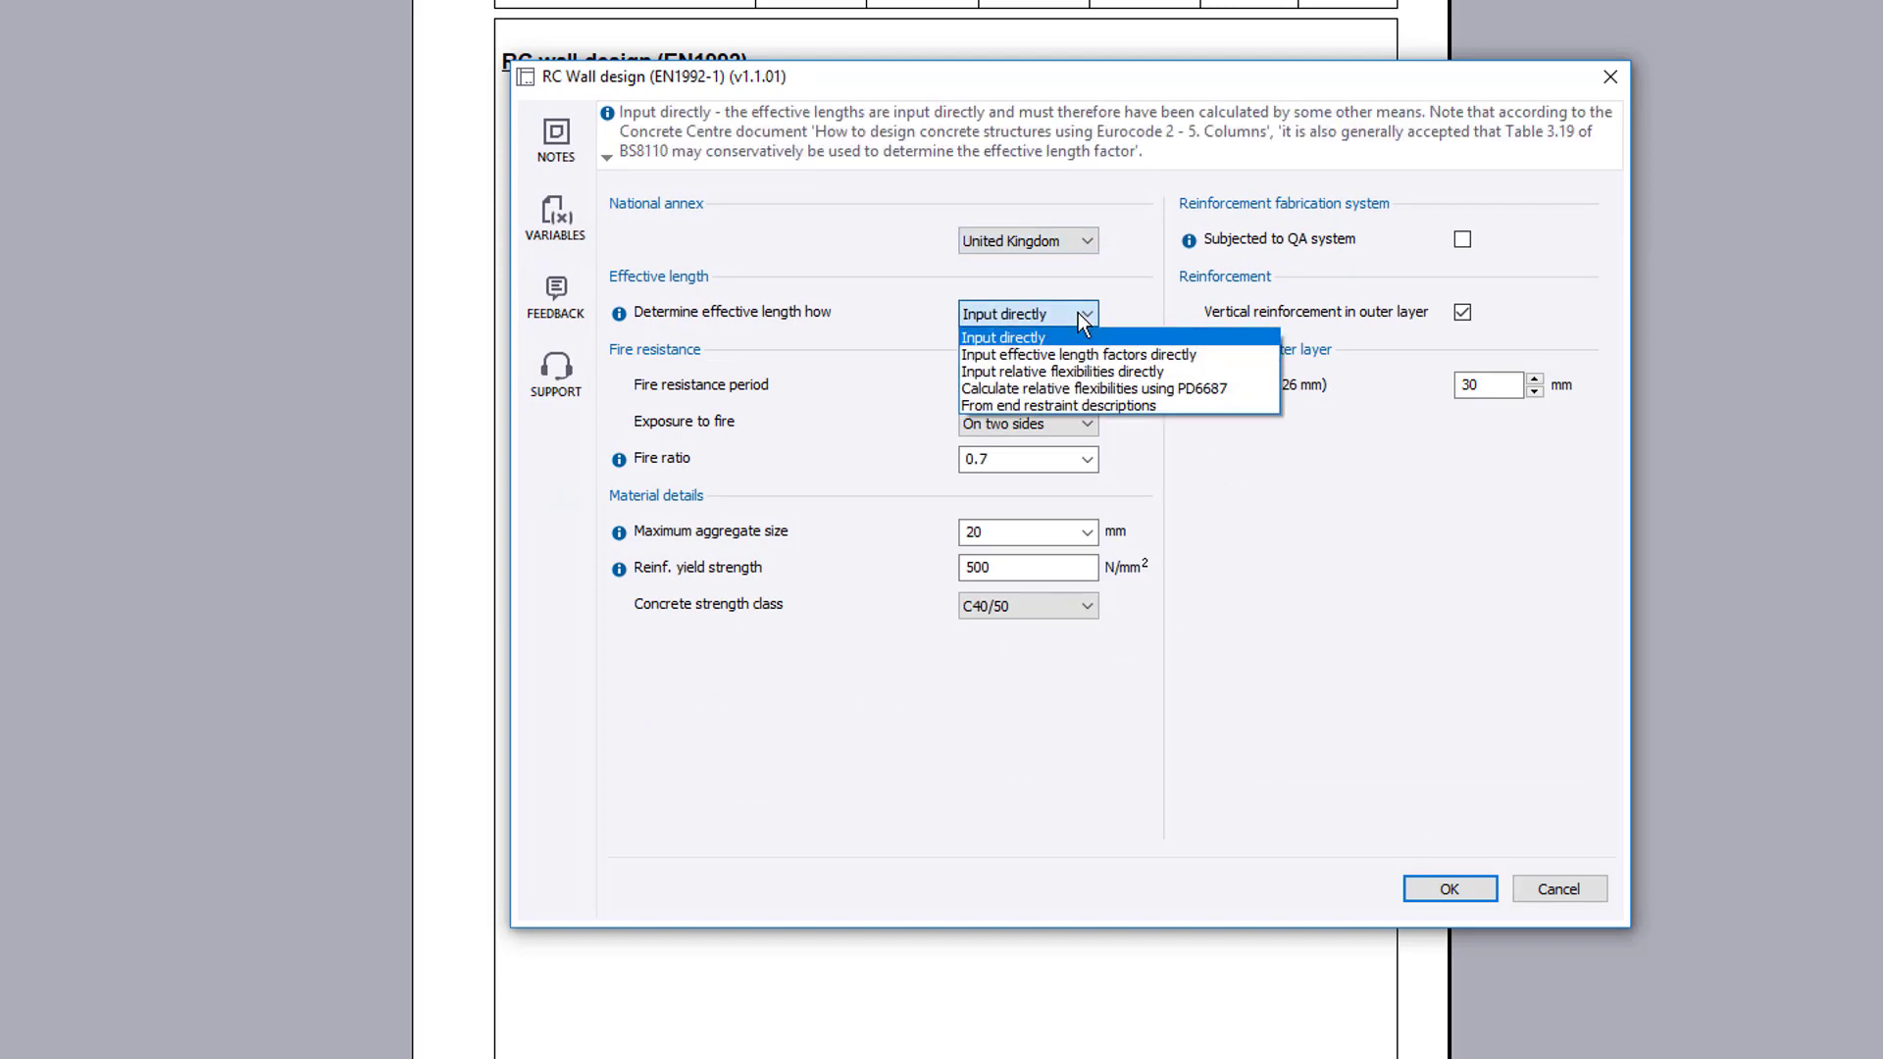
pyautogui.press('Down')
pyautogui.press('Down')
pyautogui.press('Down')
pyautogui.press('Return')
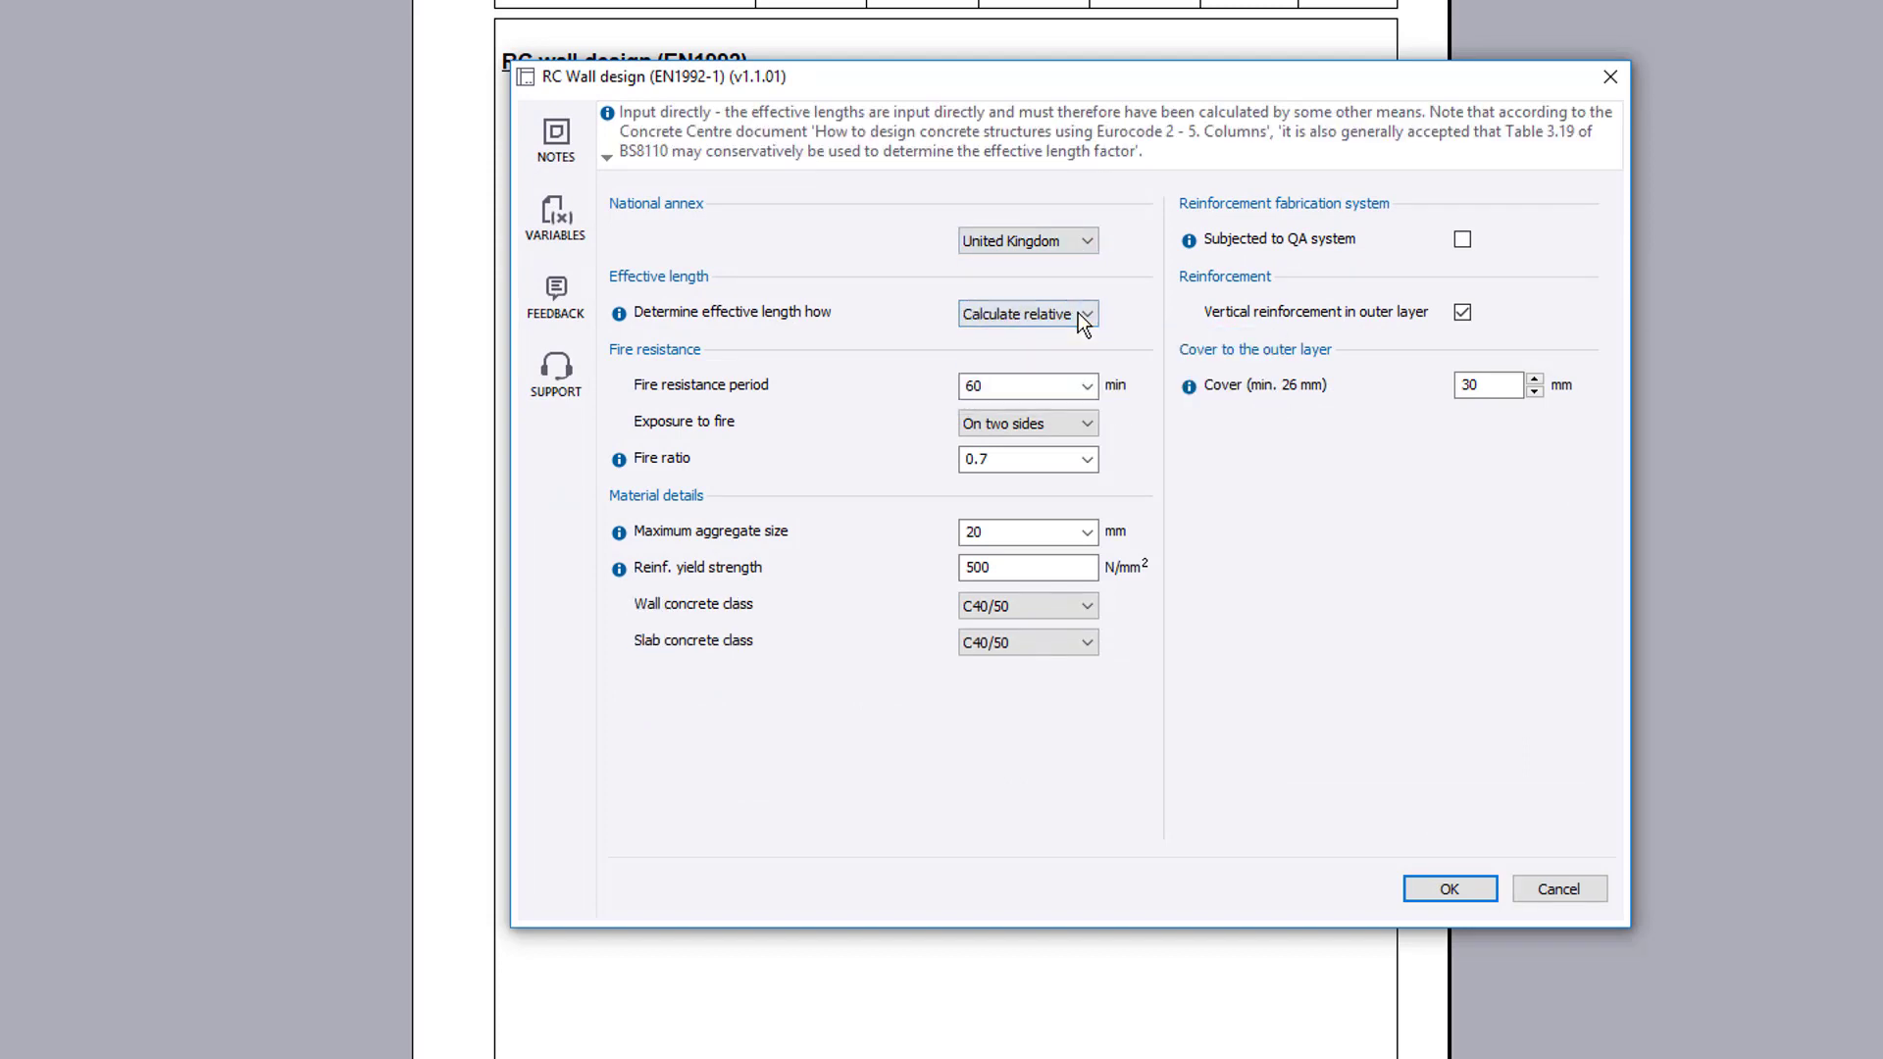
# Keep two-sided fire exposure and C40/50 concrete, check the outer cover, and accept the options
pyautogui.click(1091, 425)
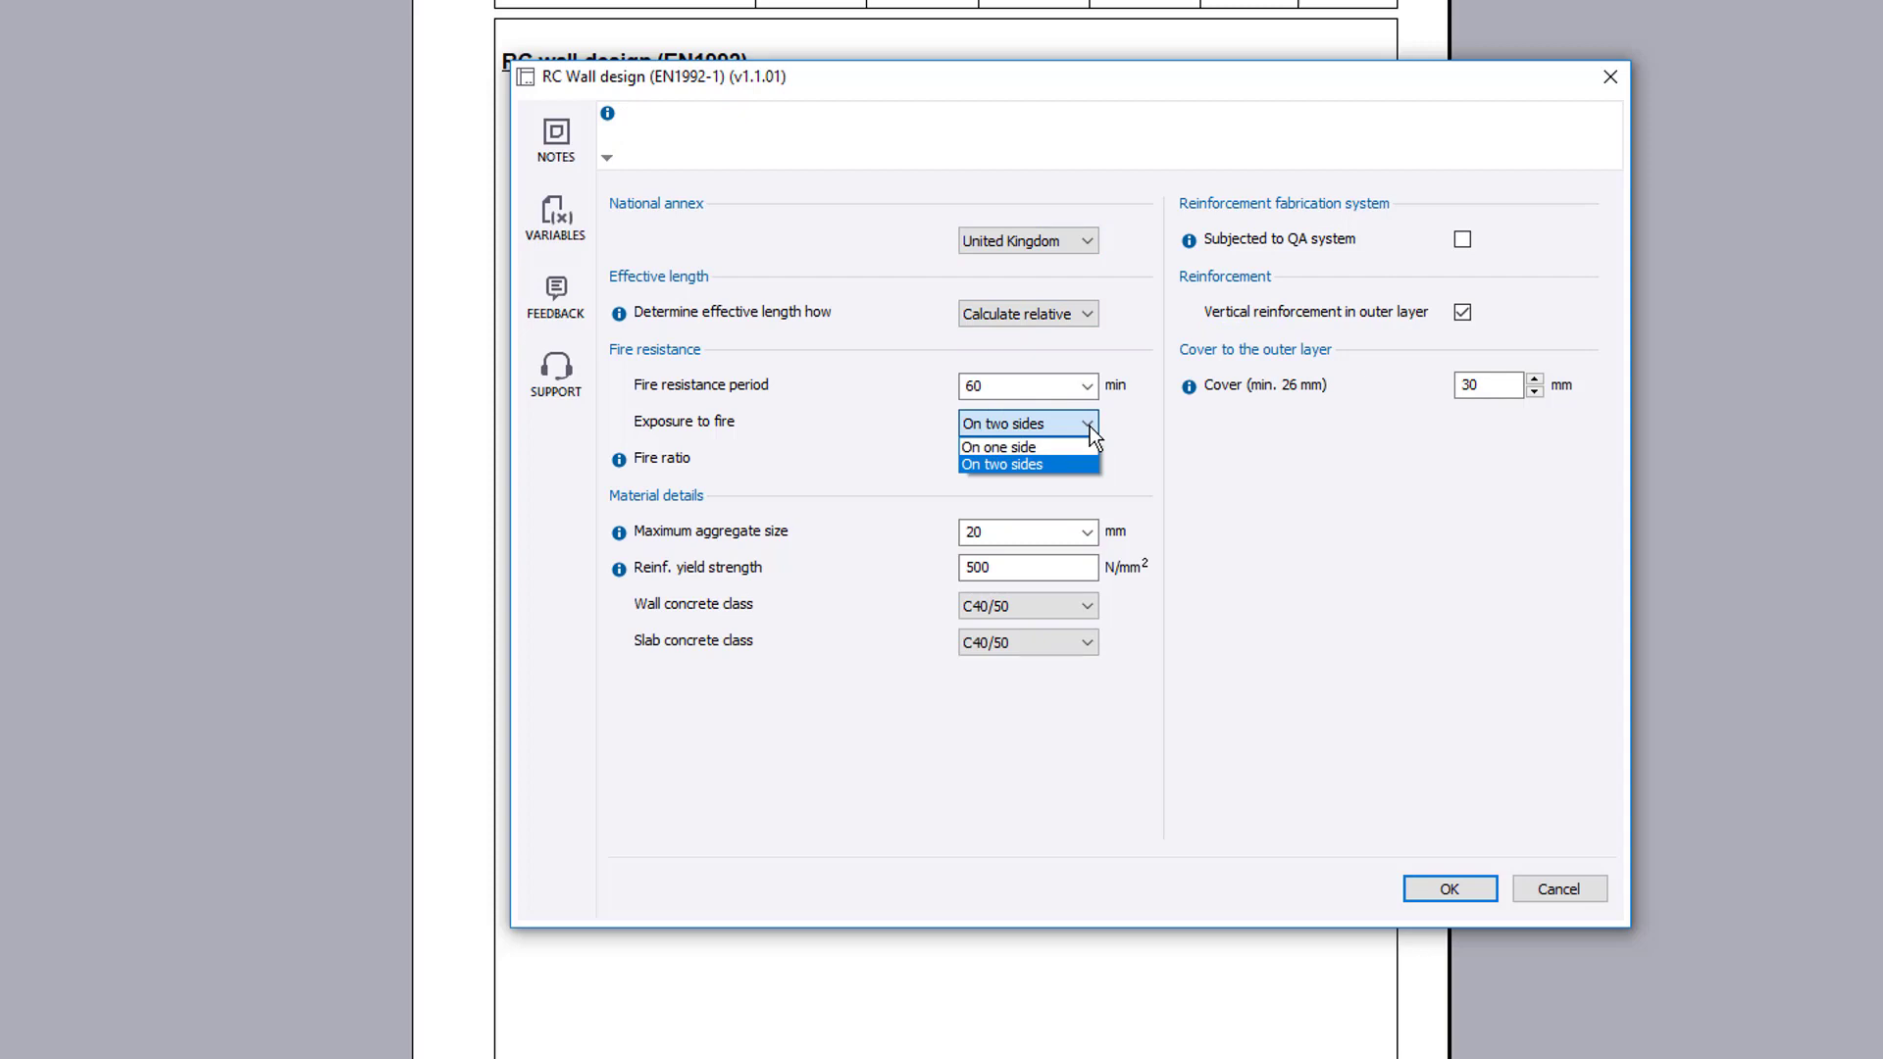
pyautogui.click(1090, 425)
pyautogui.click(1083, 613)
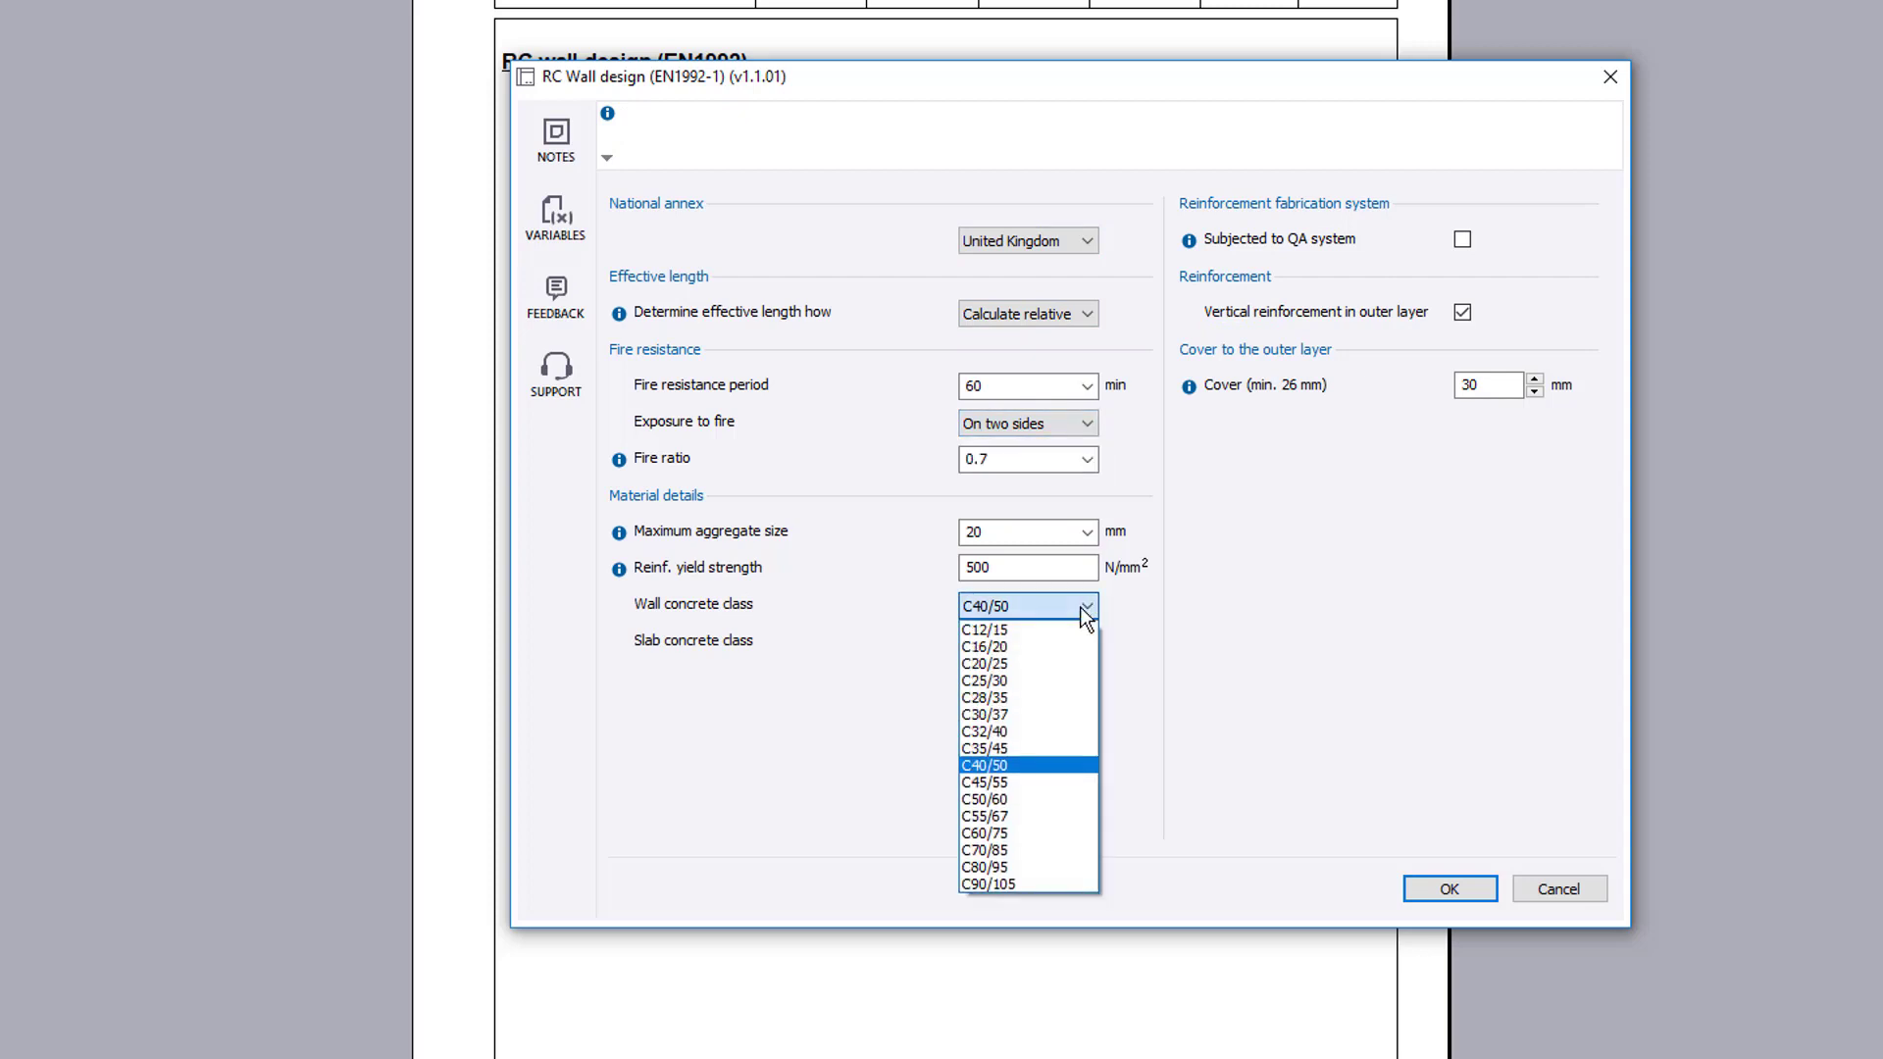
pyautogui.click(1086, 616)
pyautogui.click(1489, 384)
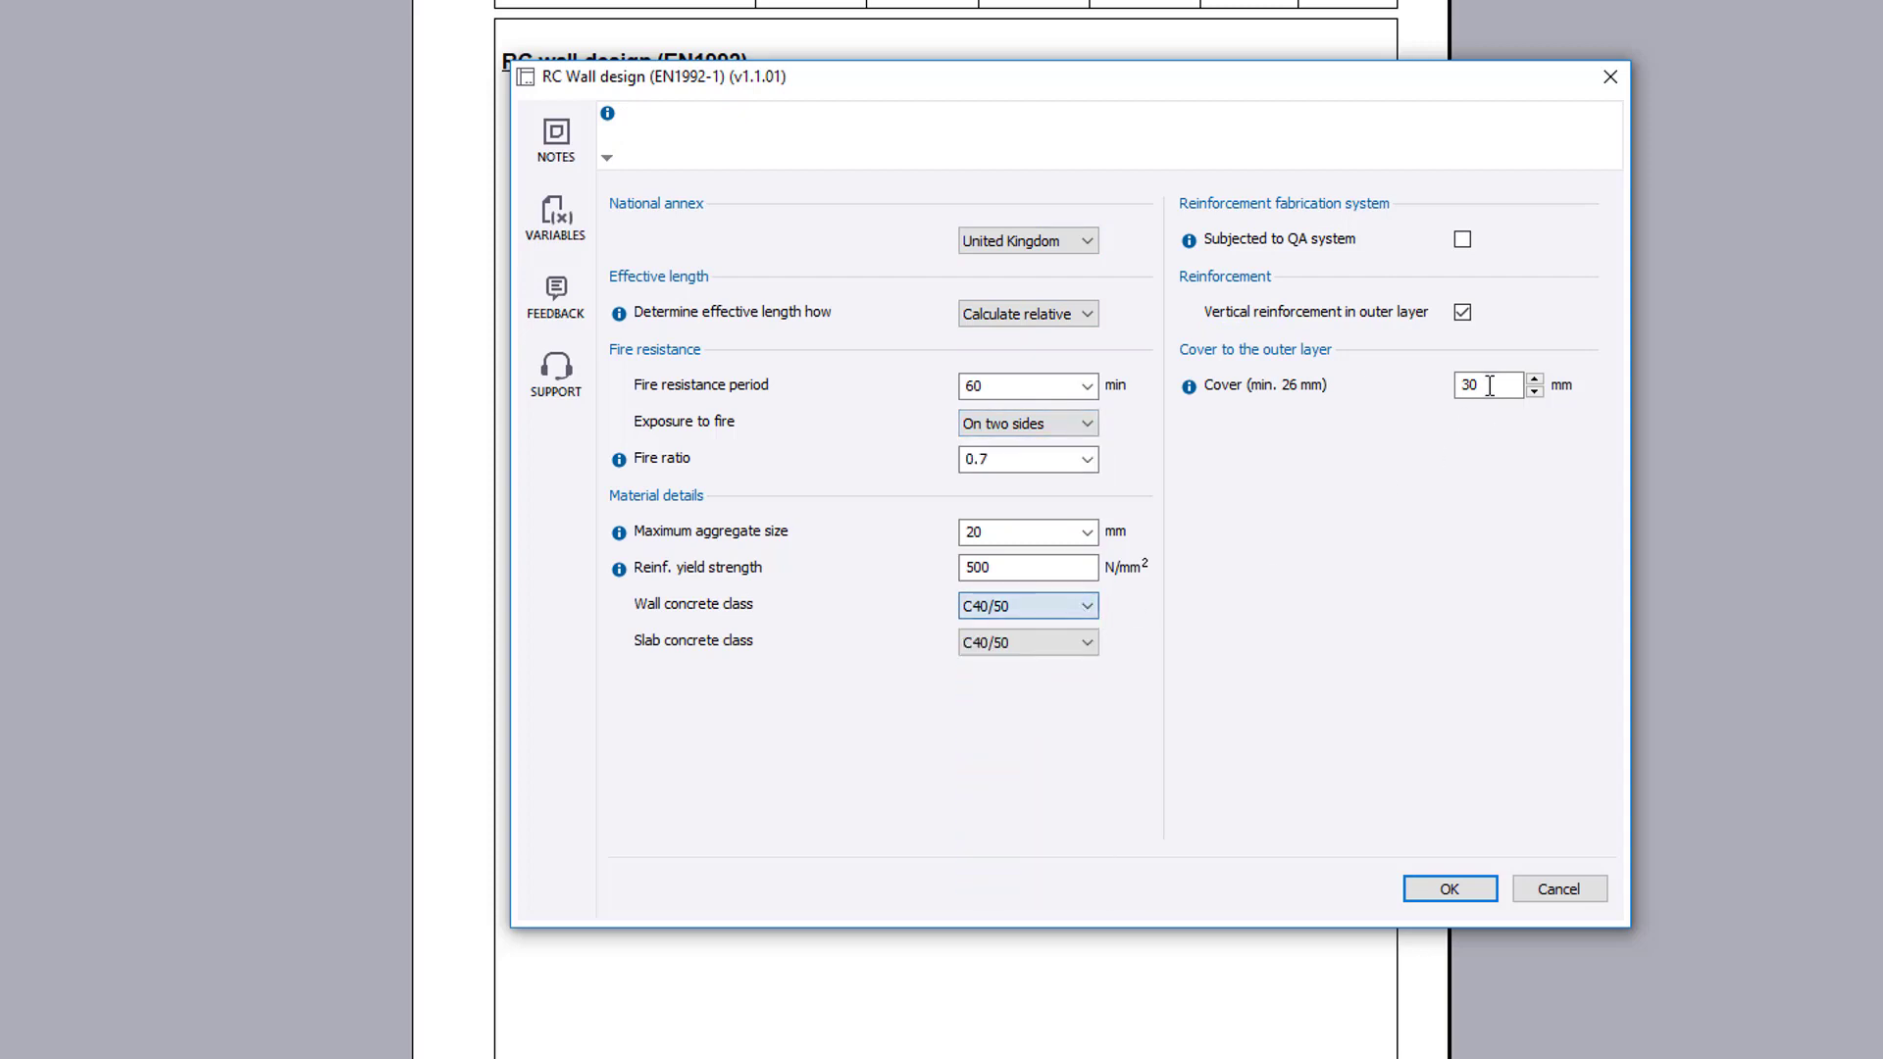
pyautogui.click(1479, 889)
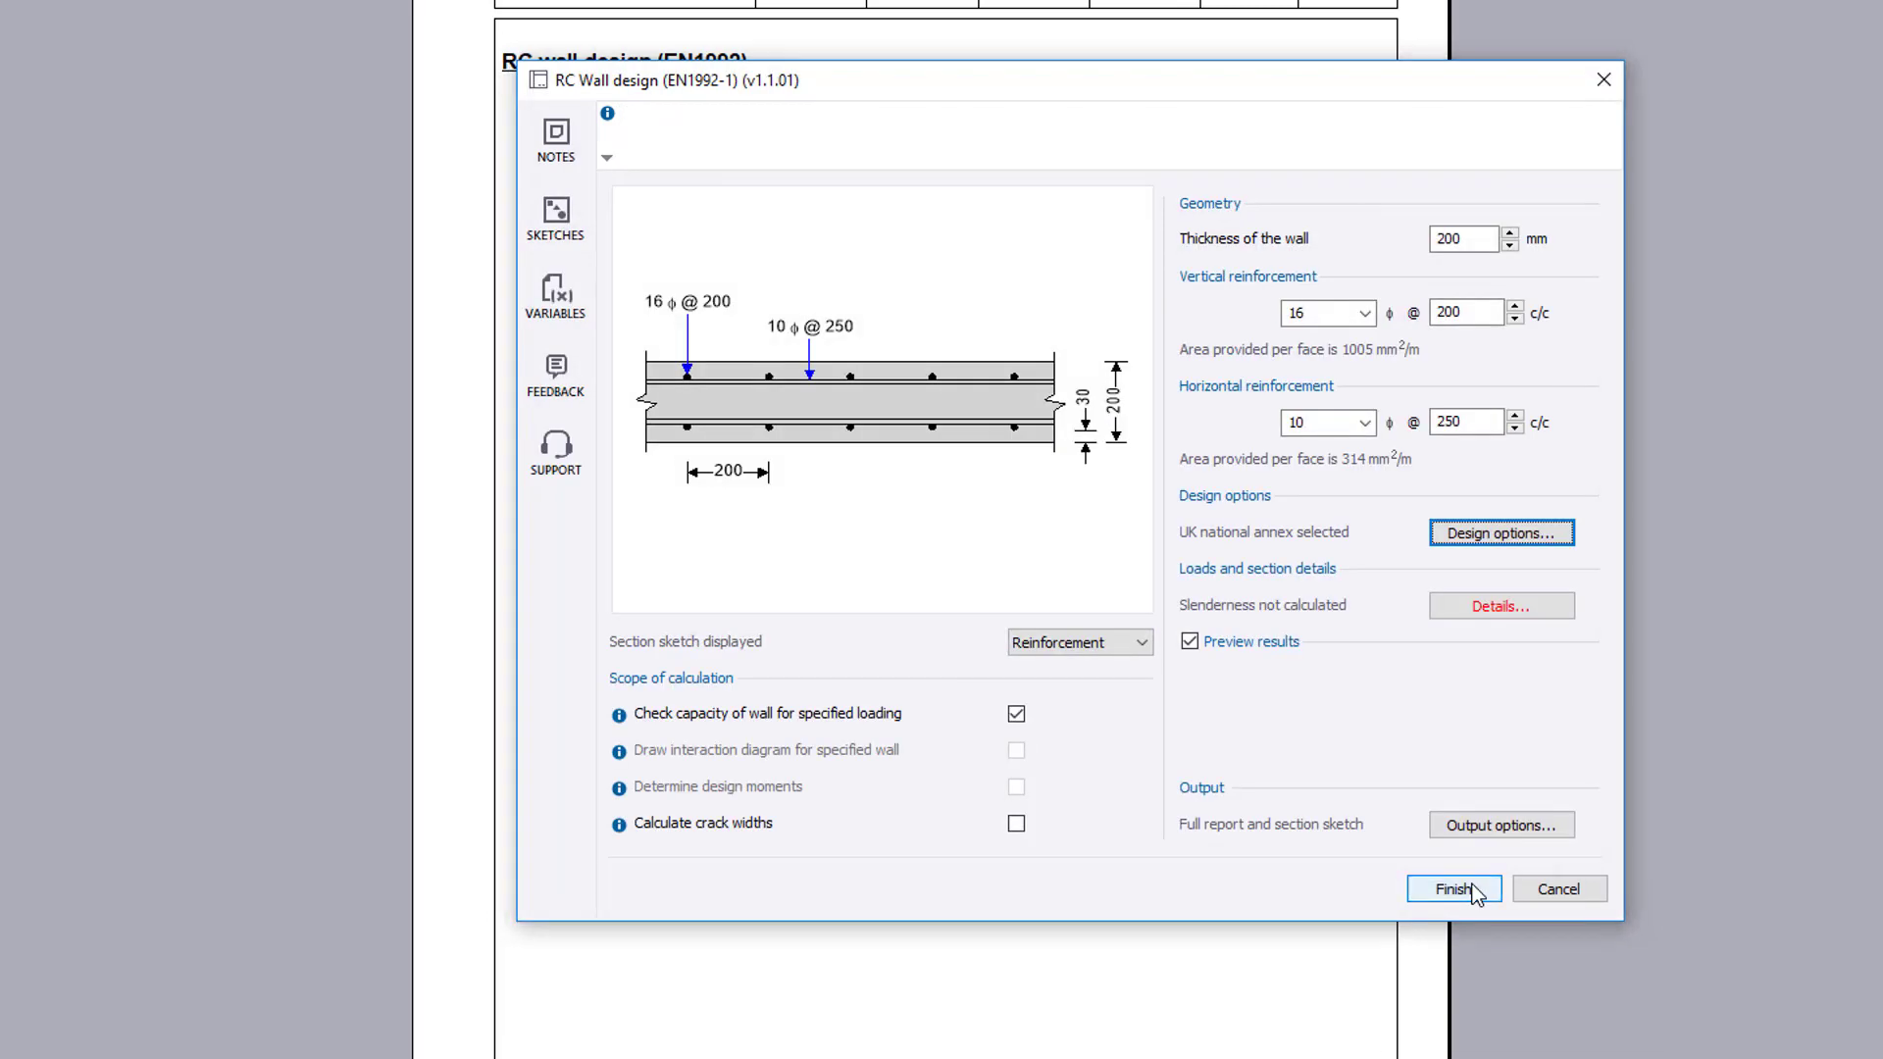
# Enter the PD6687 effective length inputs: 3 m, side A slab 6 m, side B slab 5 m
pyautogui.click(1547, 608)
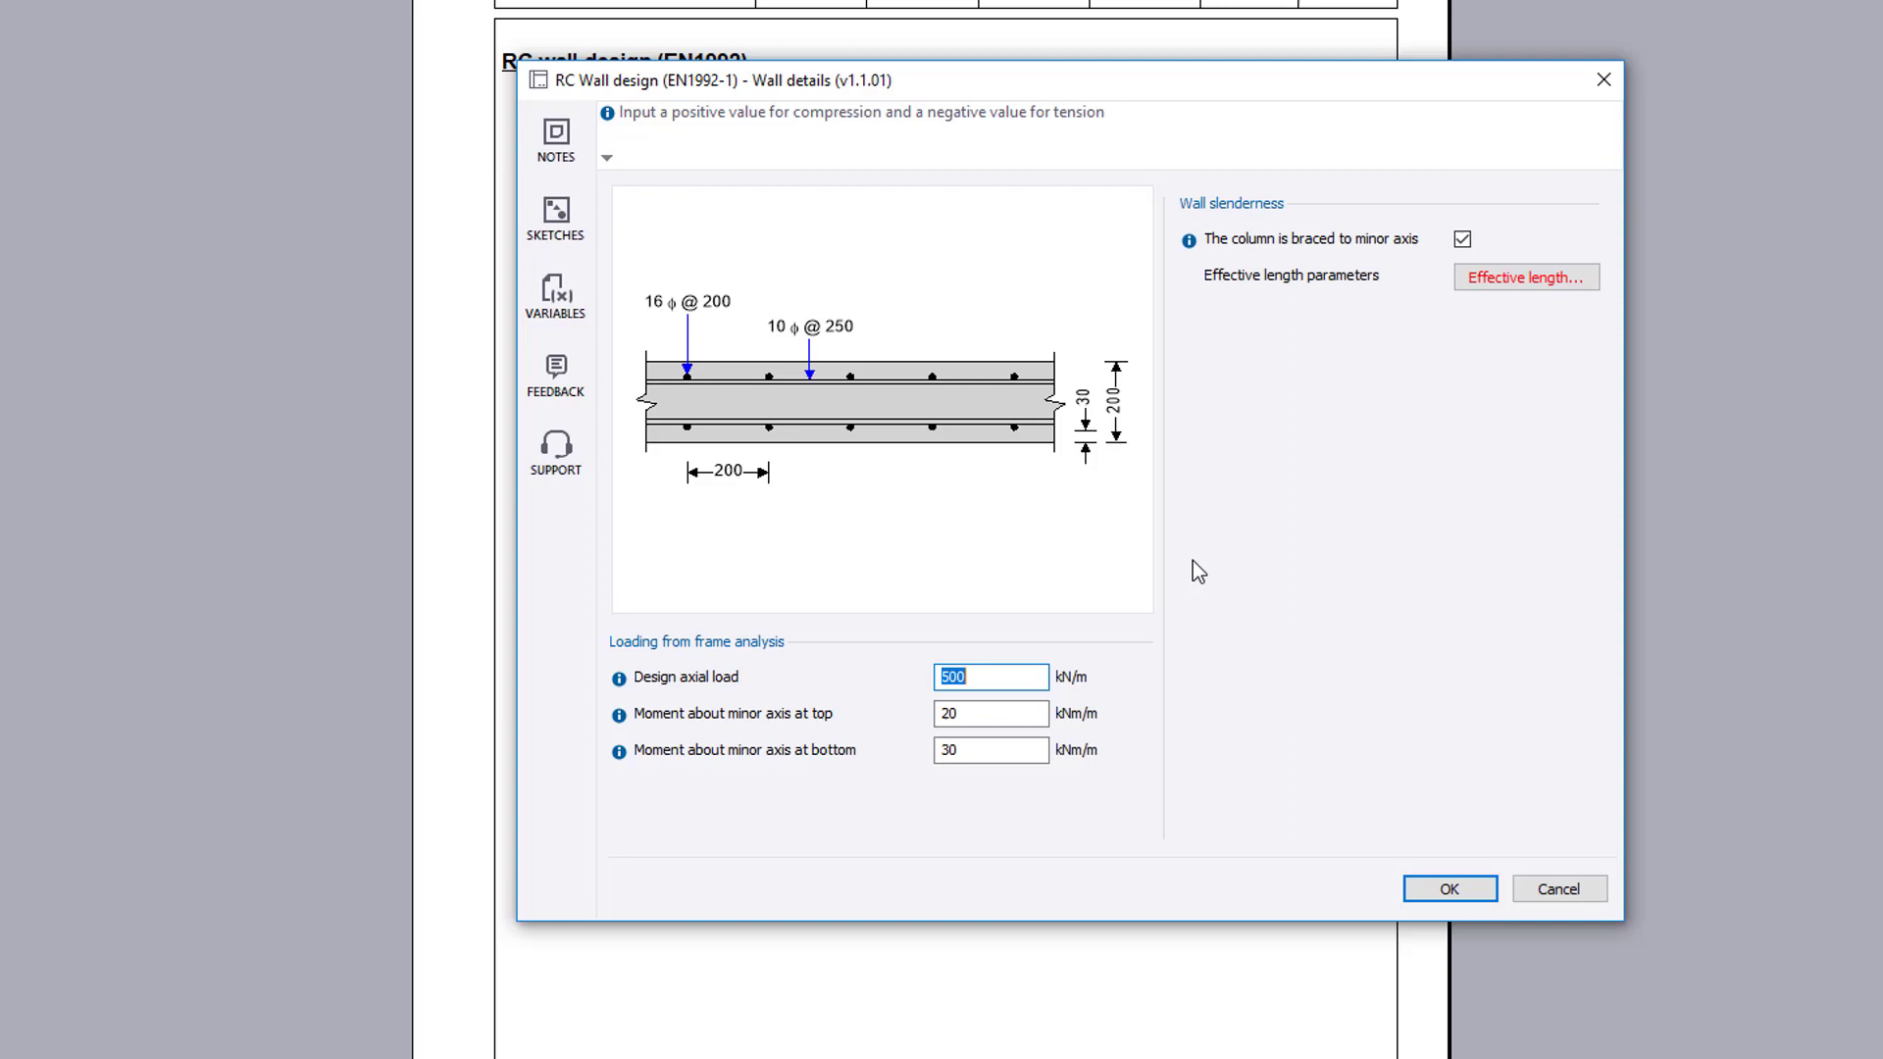
pyautogui.click(1012, 668)
pyautogui.click(1518, 278)
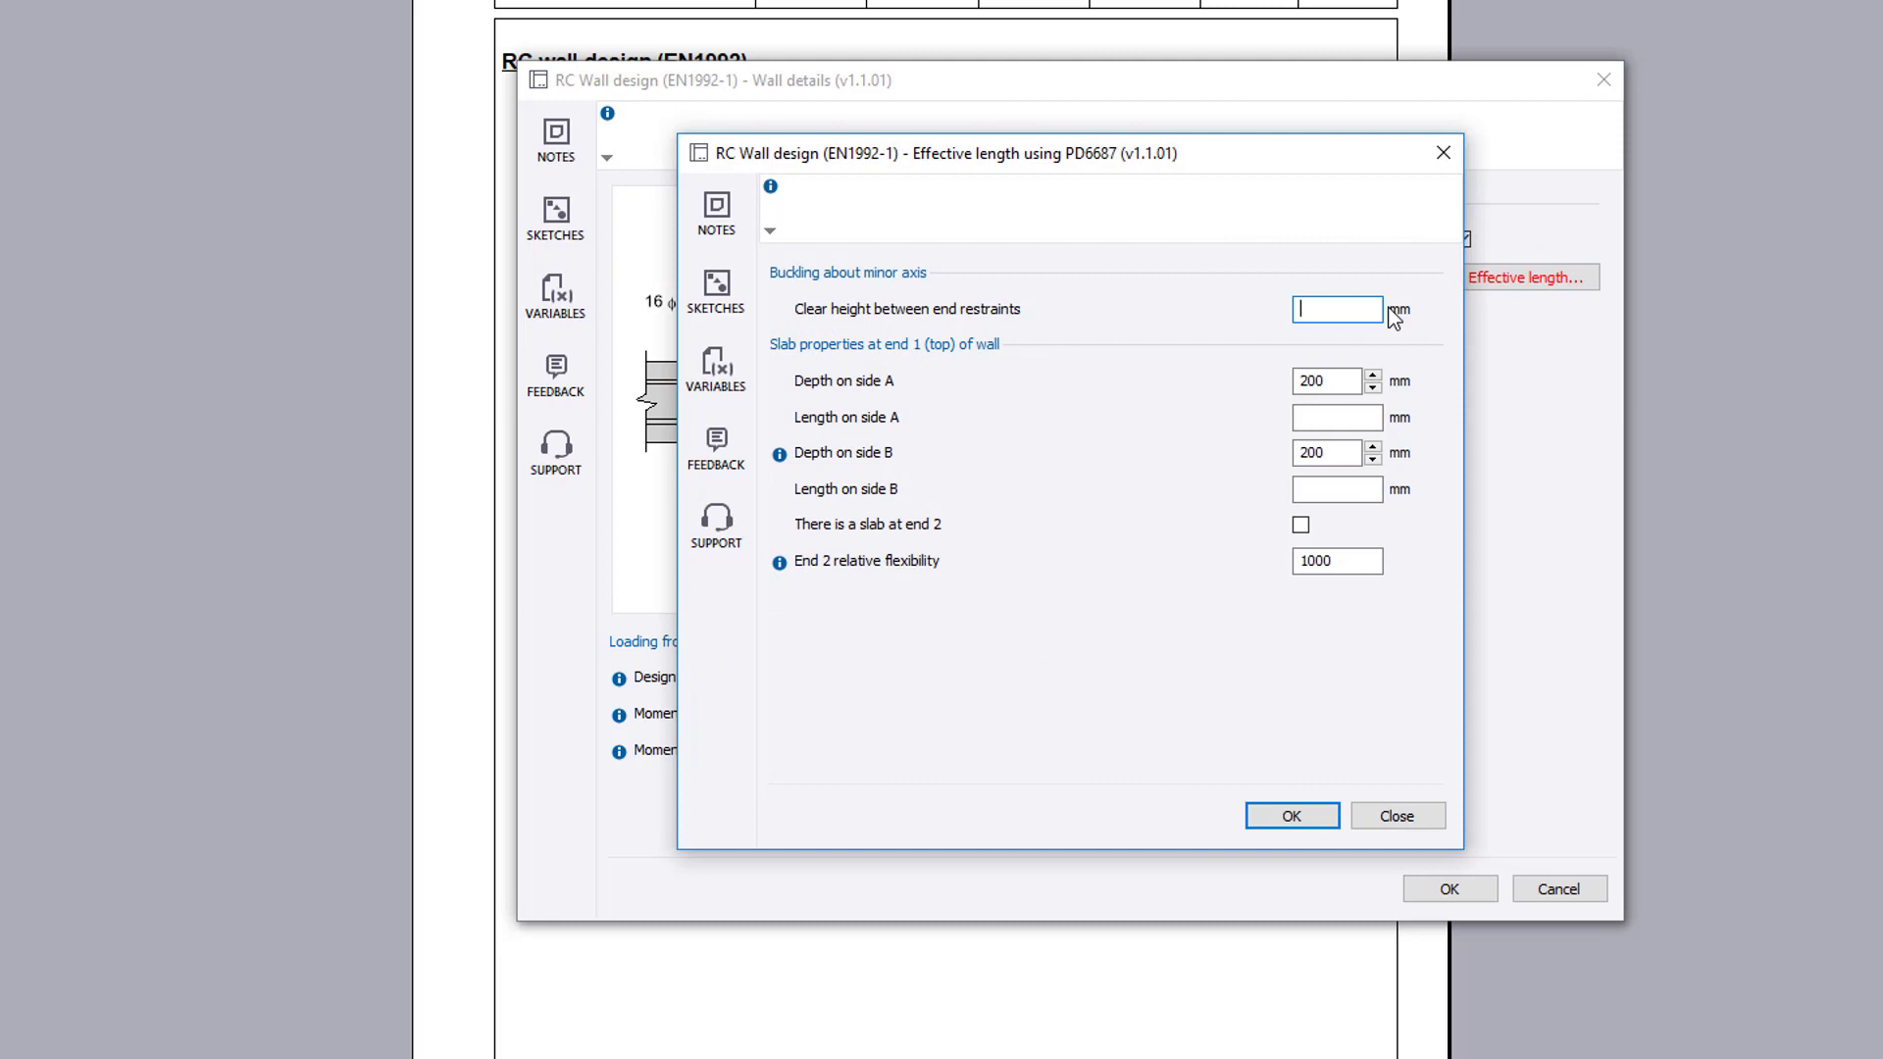
pyautogui.write('3m')
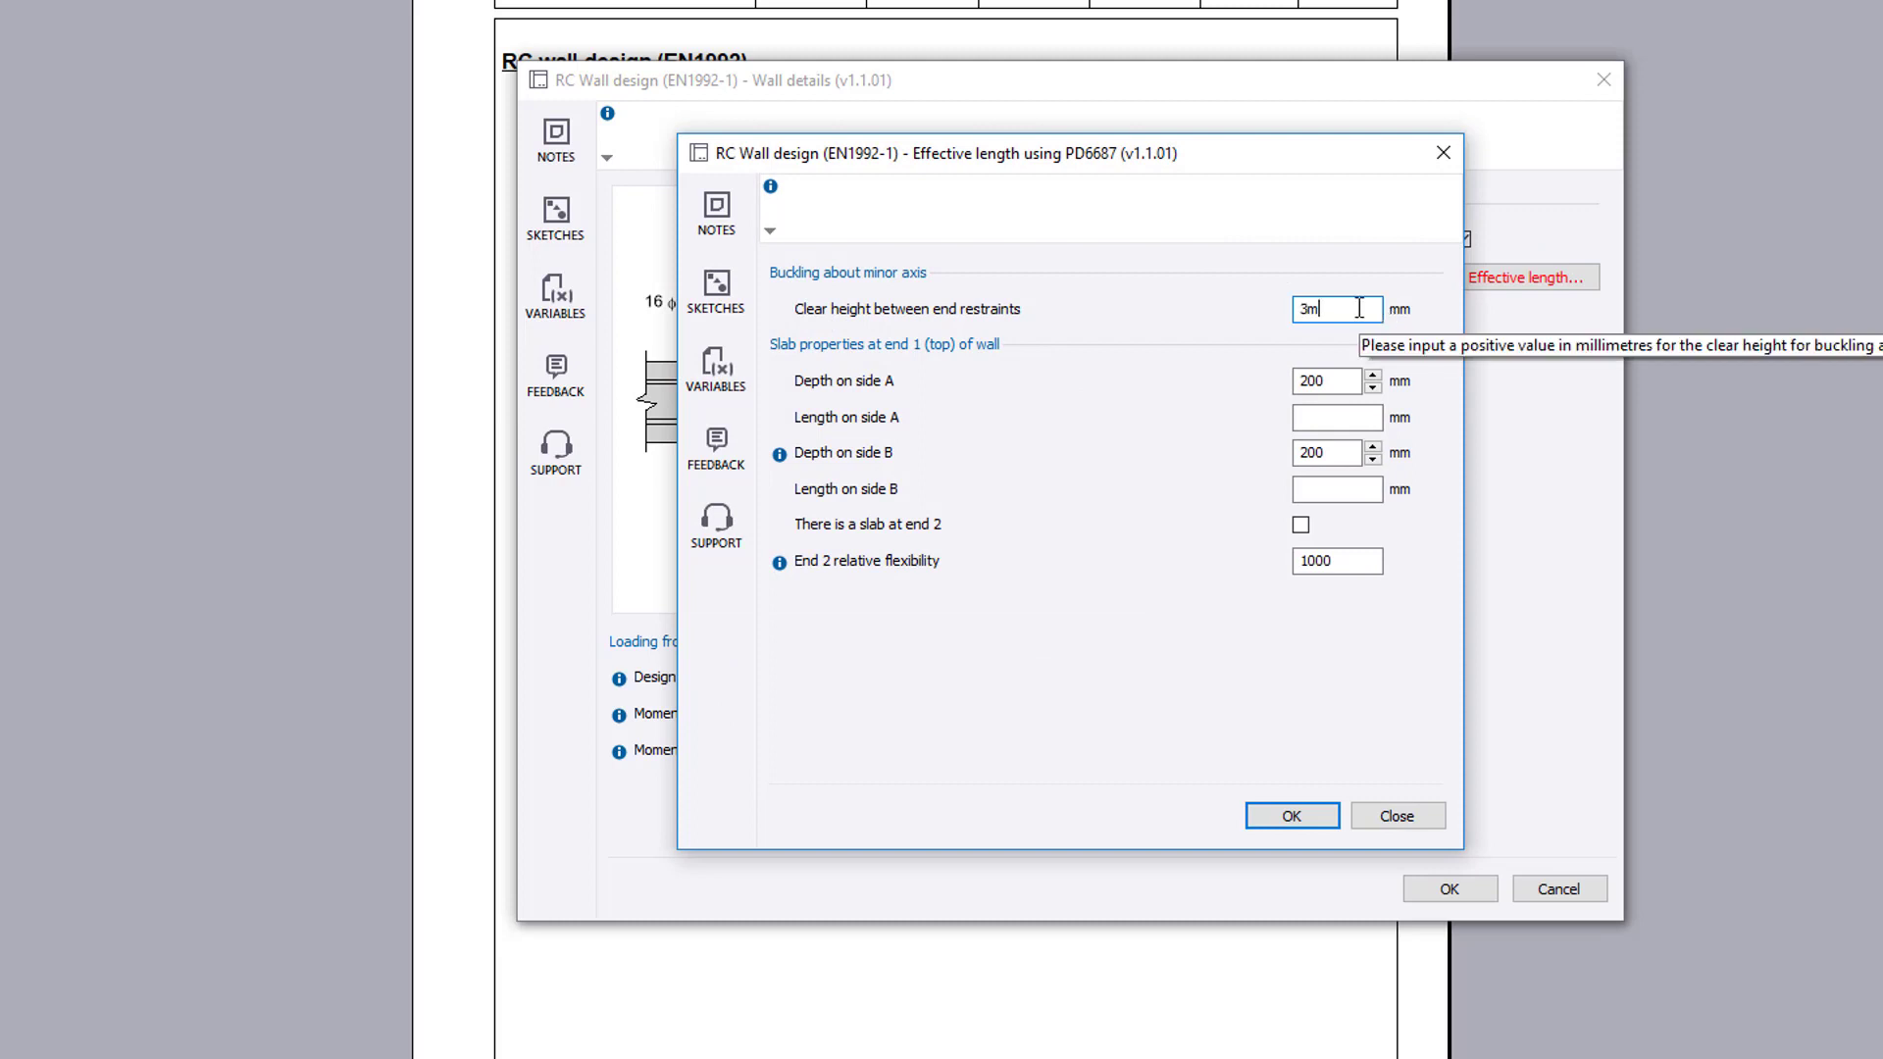
pyautogui.click(1336, 415)
pyautogui.write('6m')
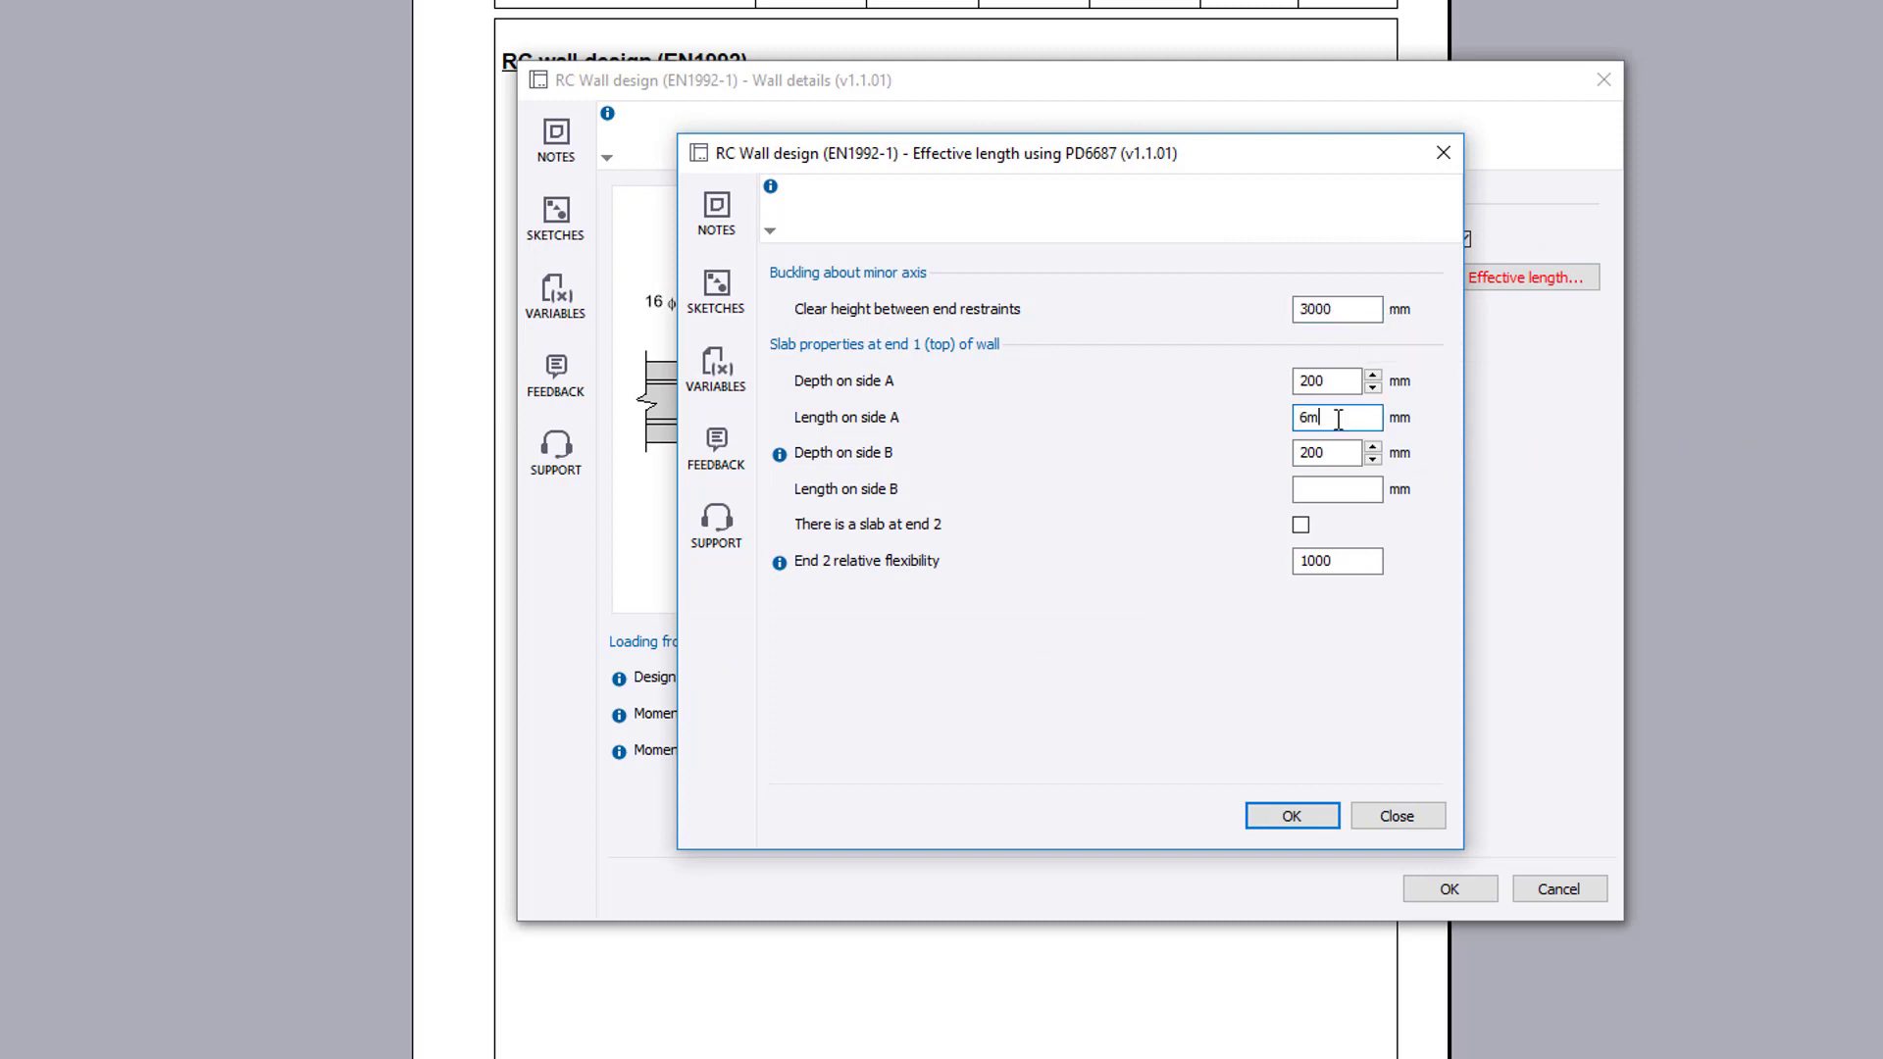
pyautogui.click(1329, 485)
pyautogui.write('5m')
pyautogui.press('Tab')
pyautogui.click(1319, 815)
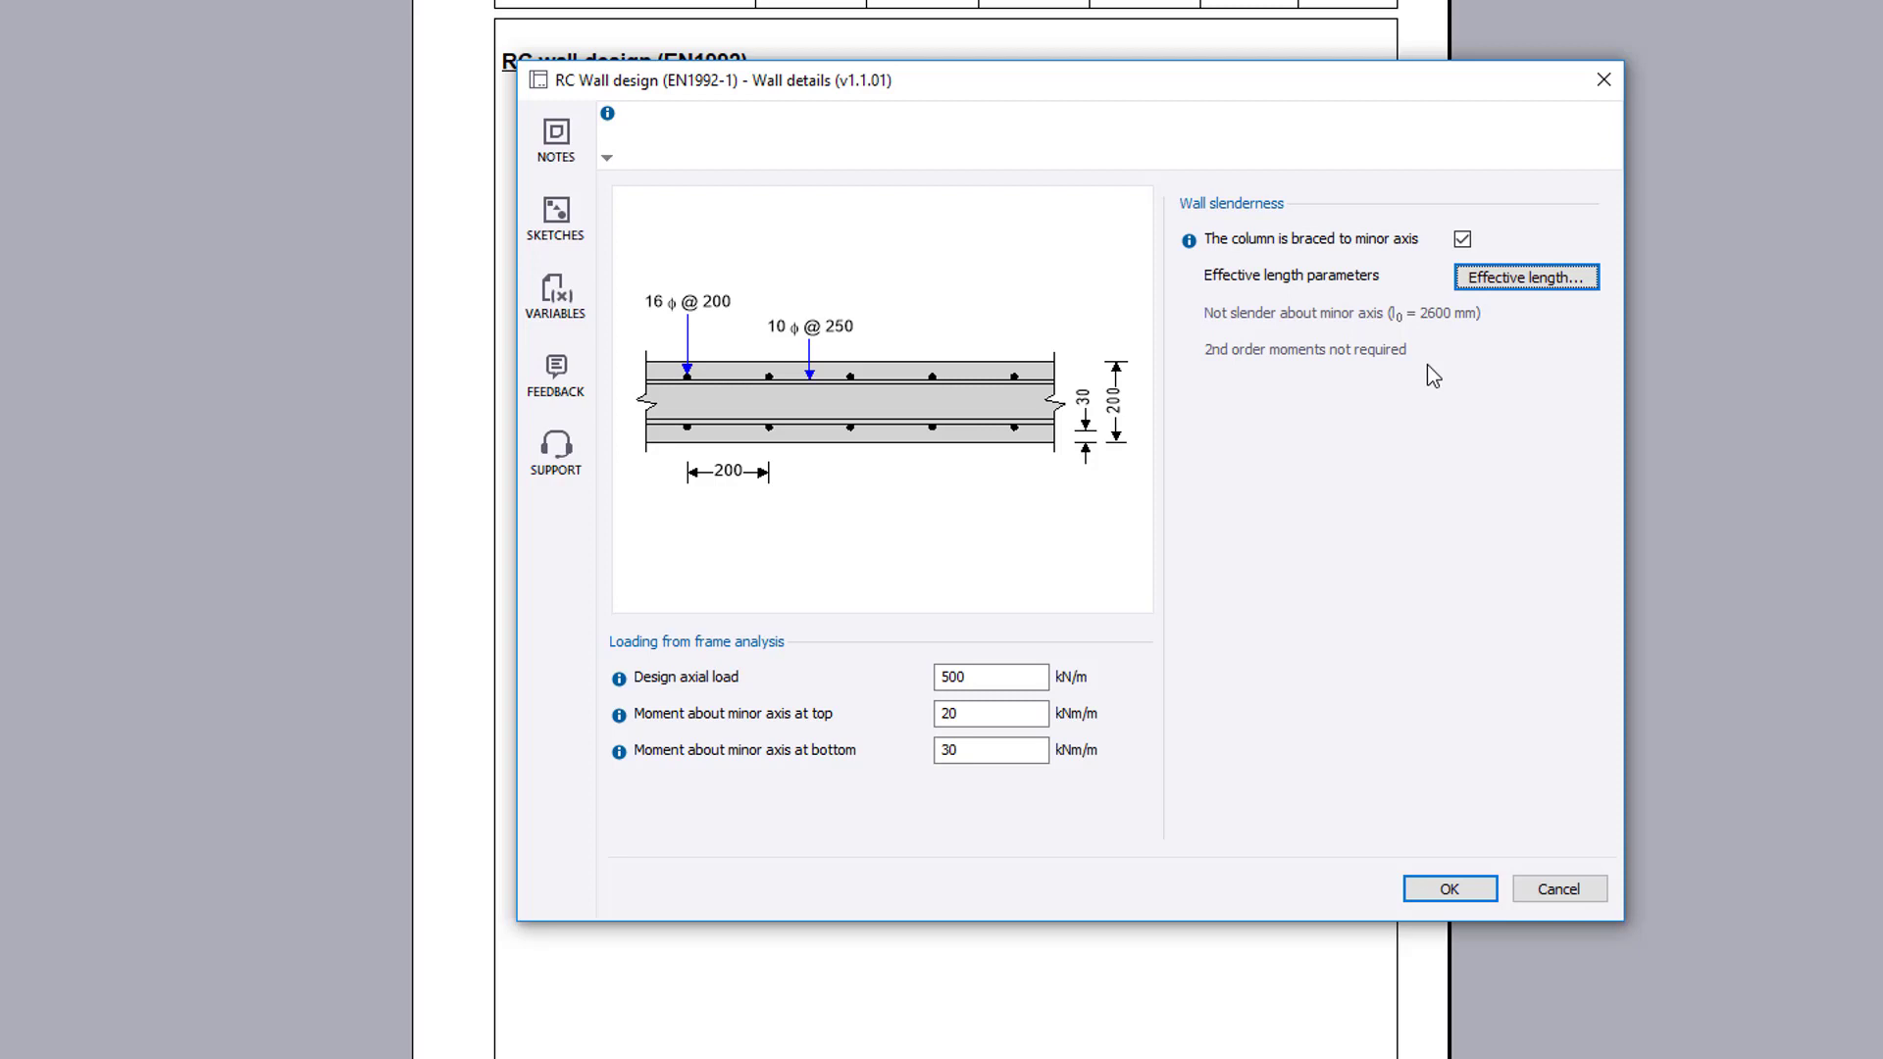
# Change the design axial load to 1000 kN/m
pyautogui.doubleClick(962, 677)
pyautogui.write('1000')
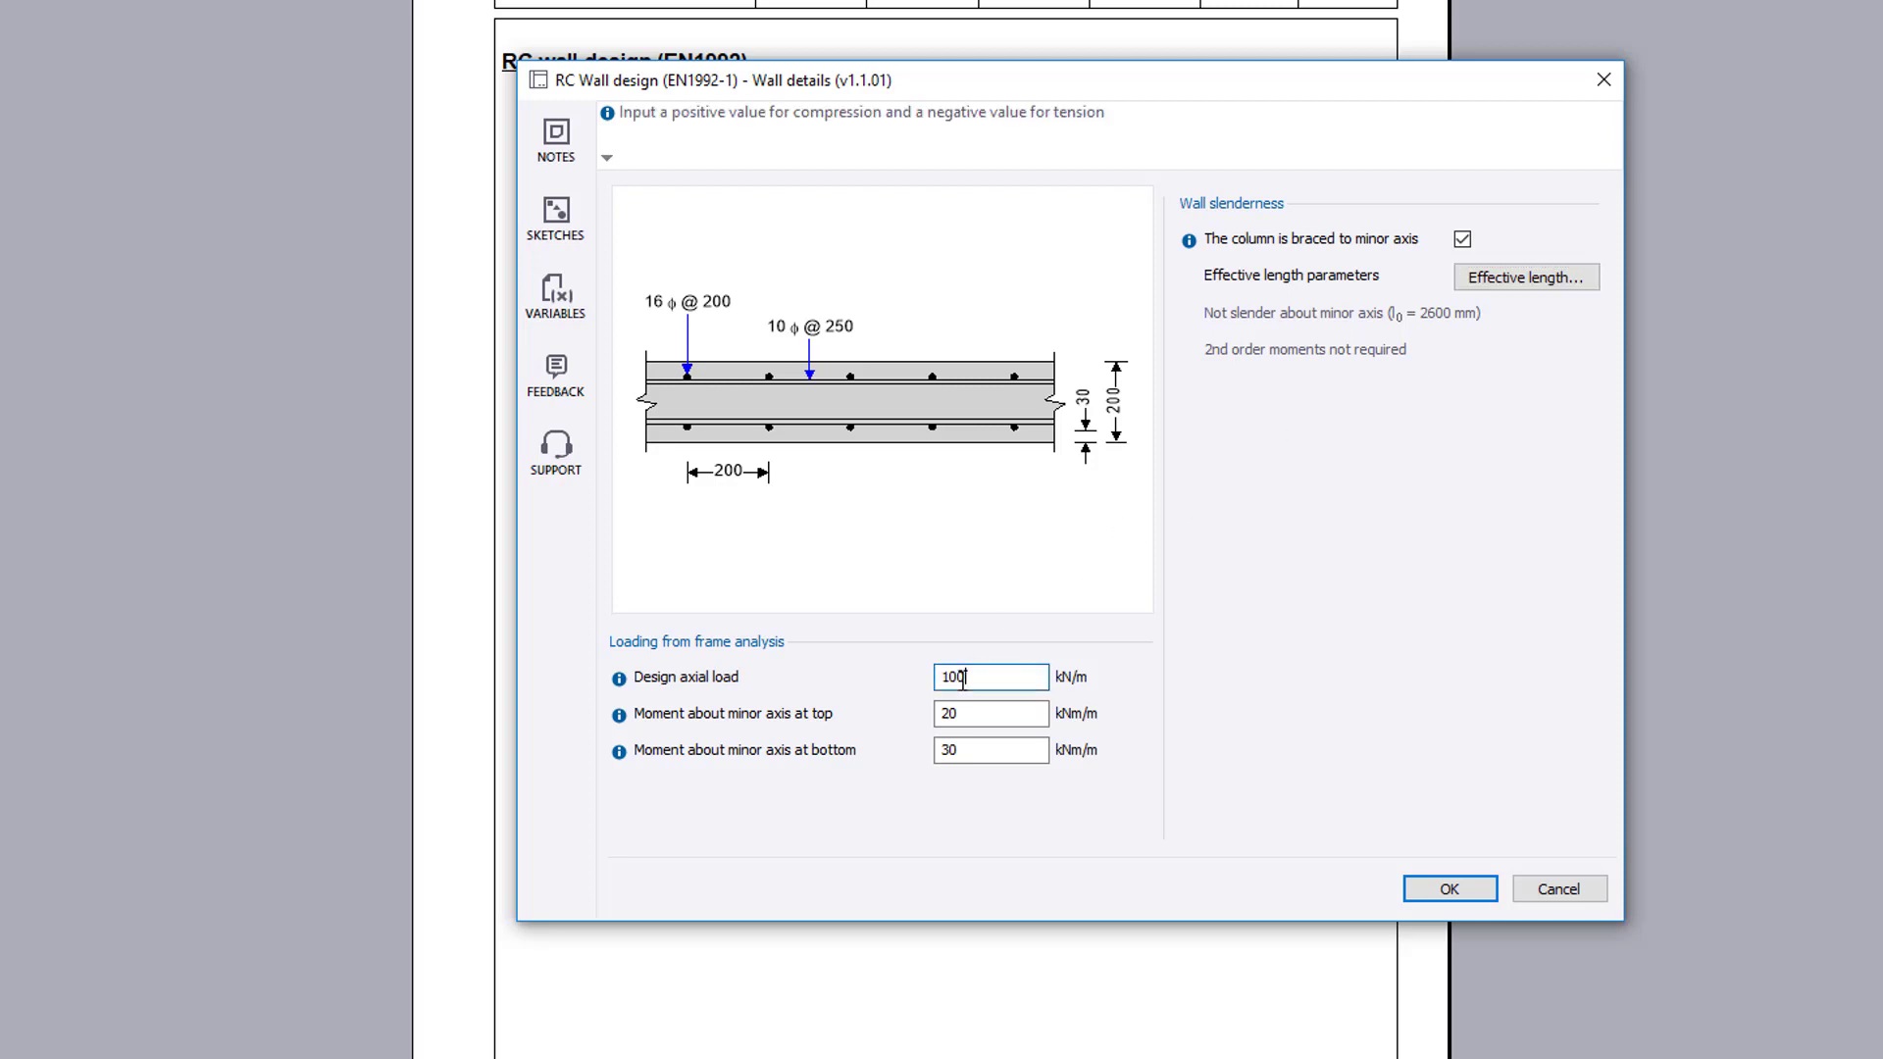
pyautogui.press('Tab')
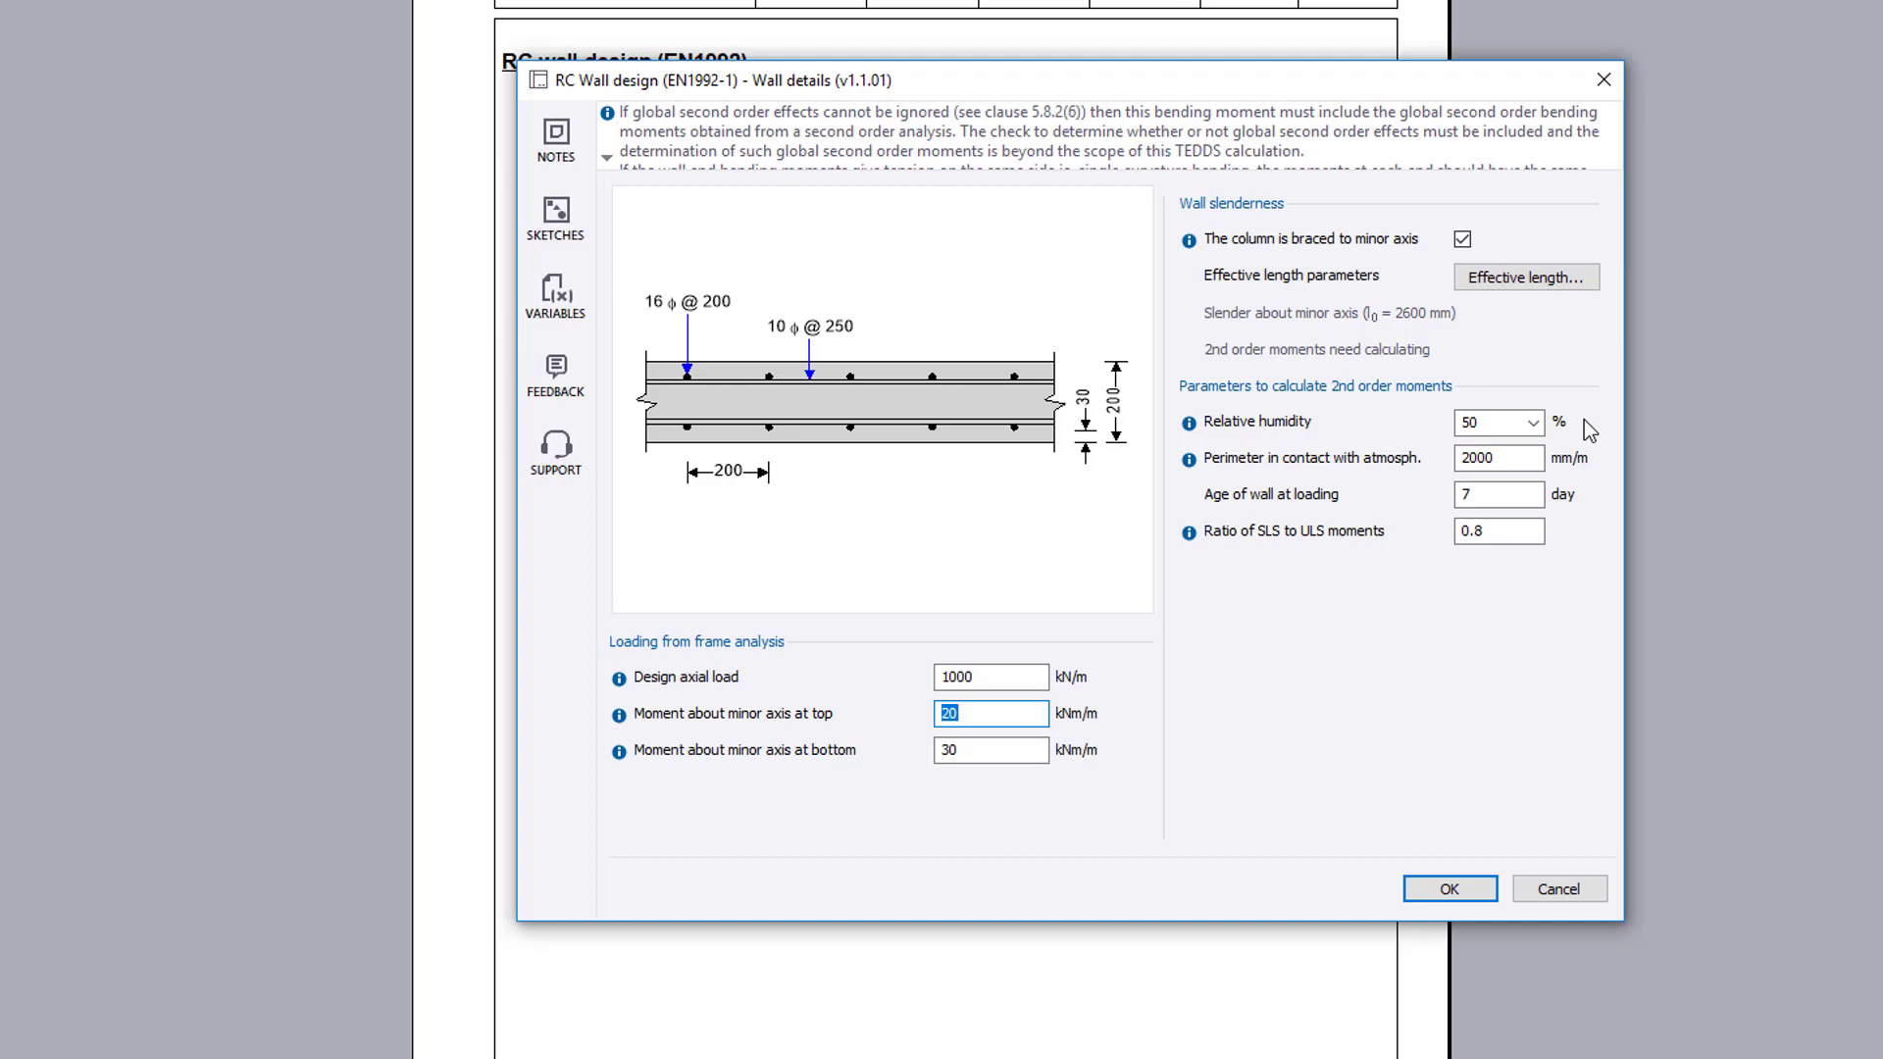
# Accept the wall details and review the preview: 62.47 vs 130.25 kNm/m, utilisation 0.48
pyautogui.click(1476, 881)
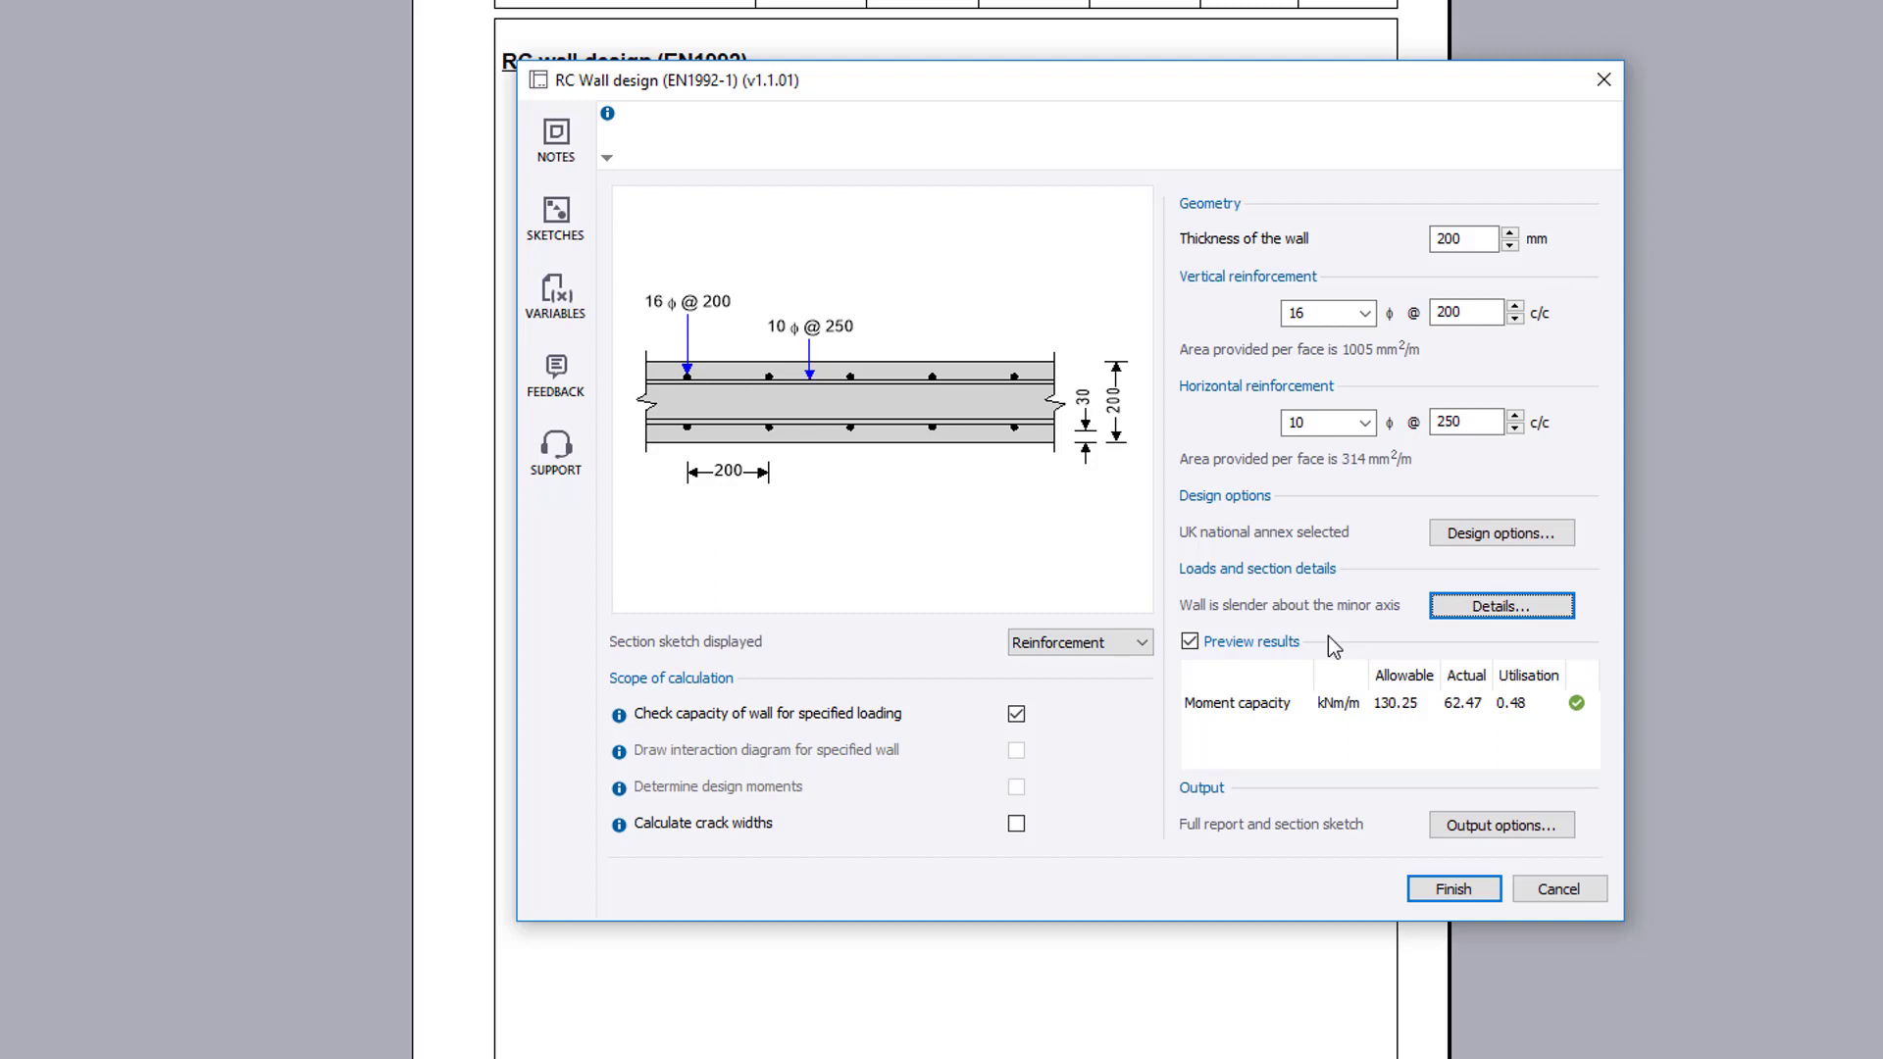
pyautogui.click(1327, 710)
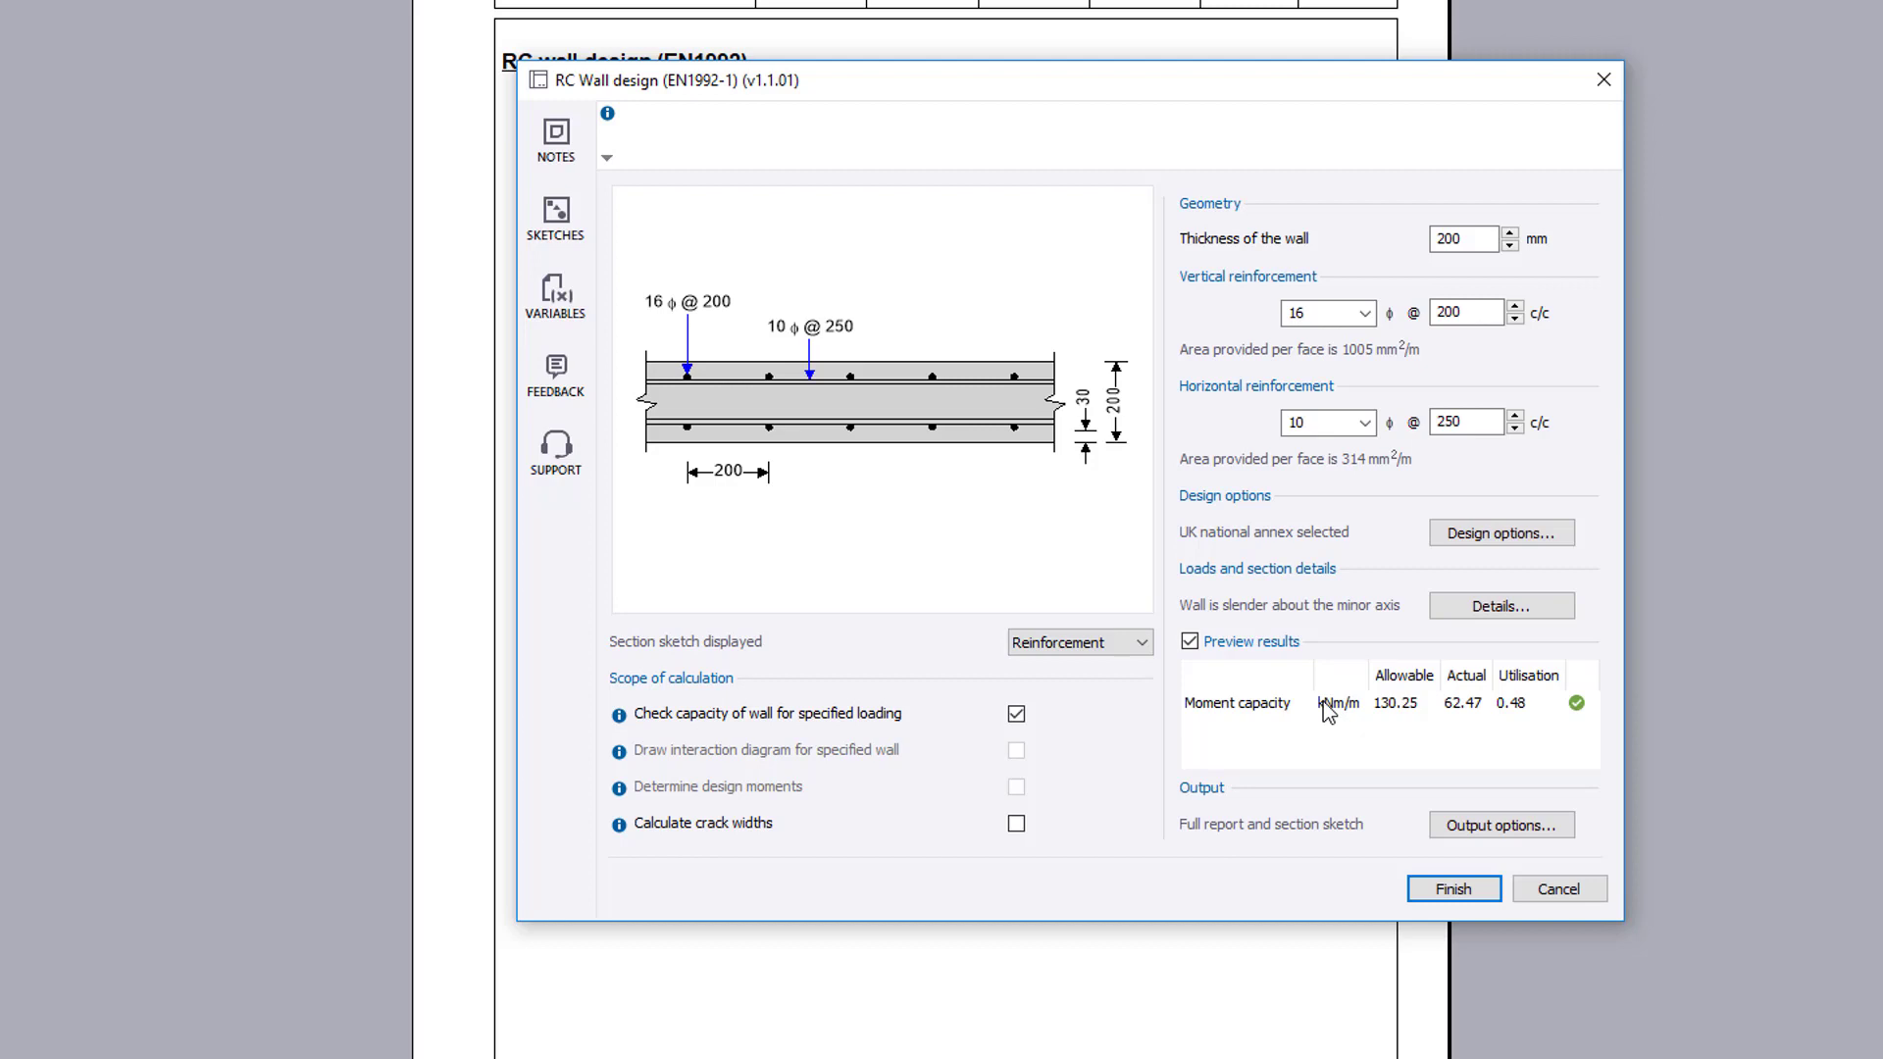
# Swap the capacity check for the interaction diagram and display the Diagram sketch
pyautogui.click(1015, 715)
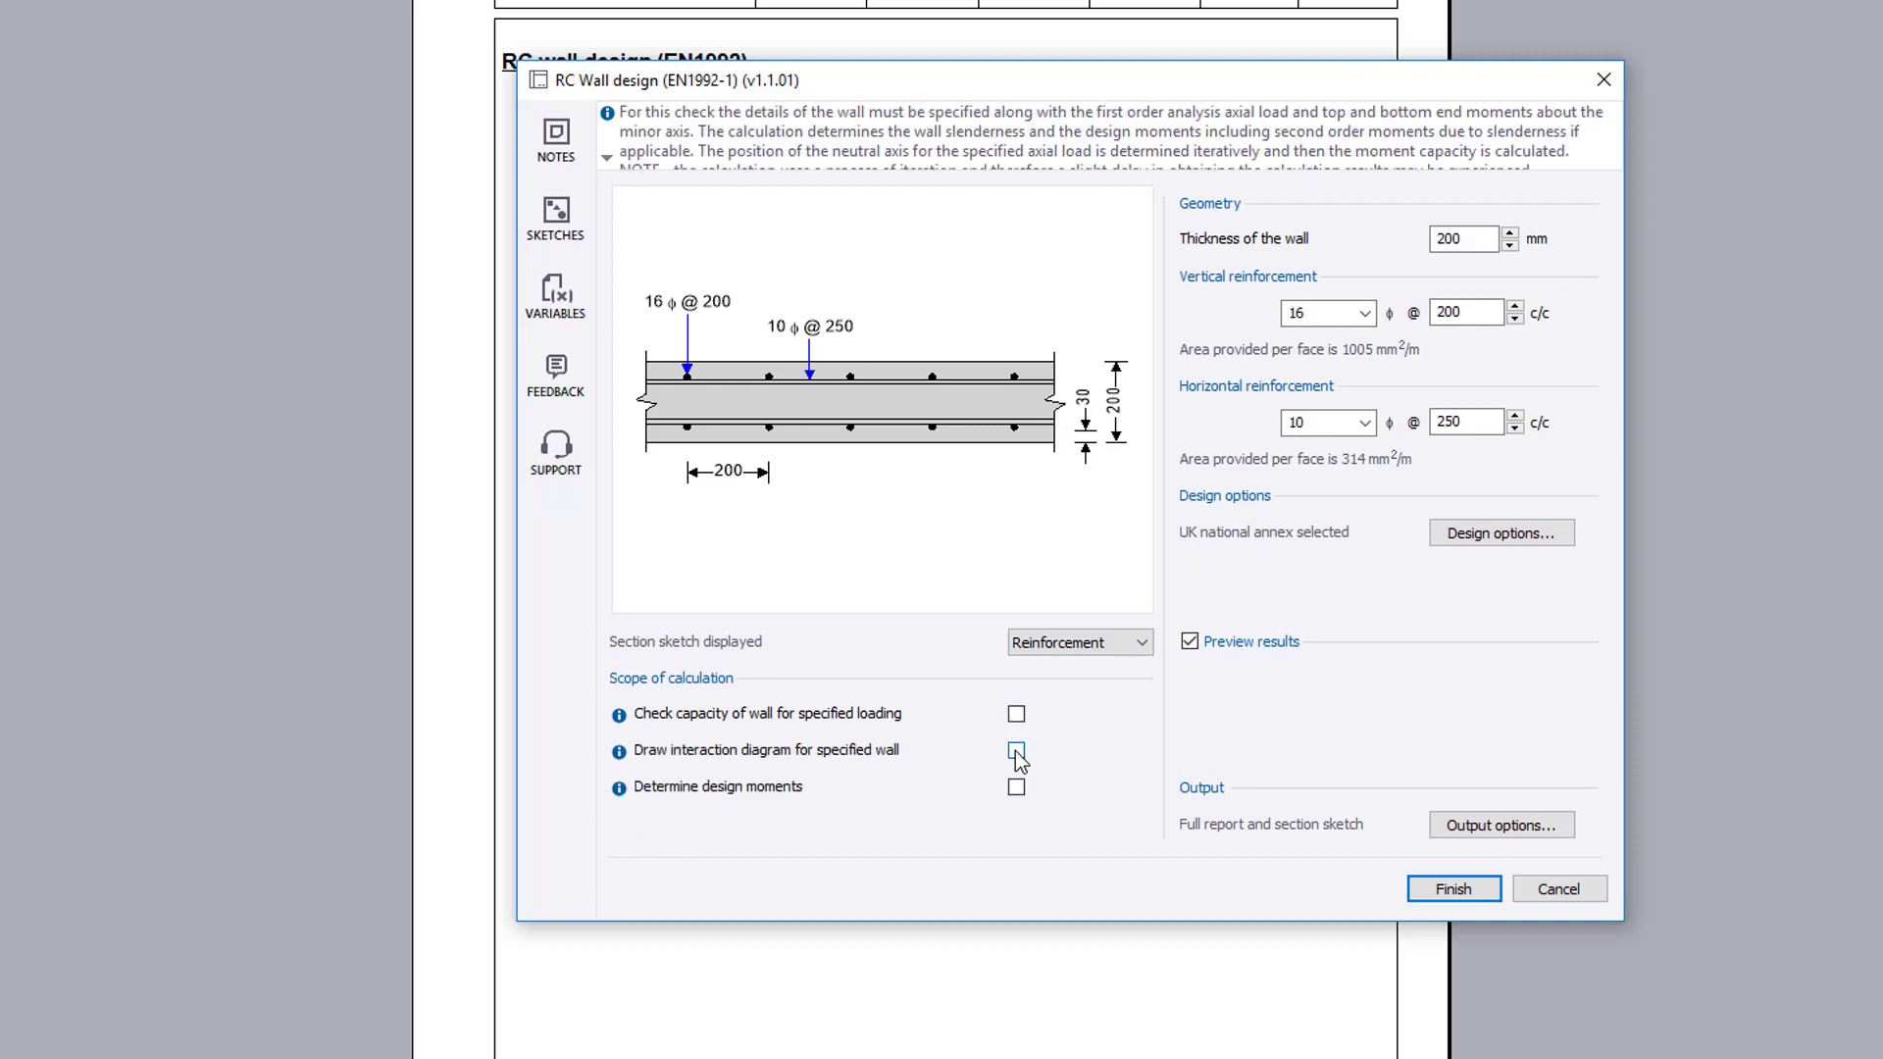
pyautogui.click(1015, 751)
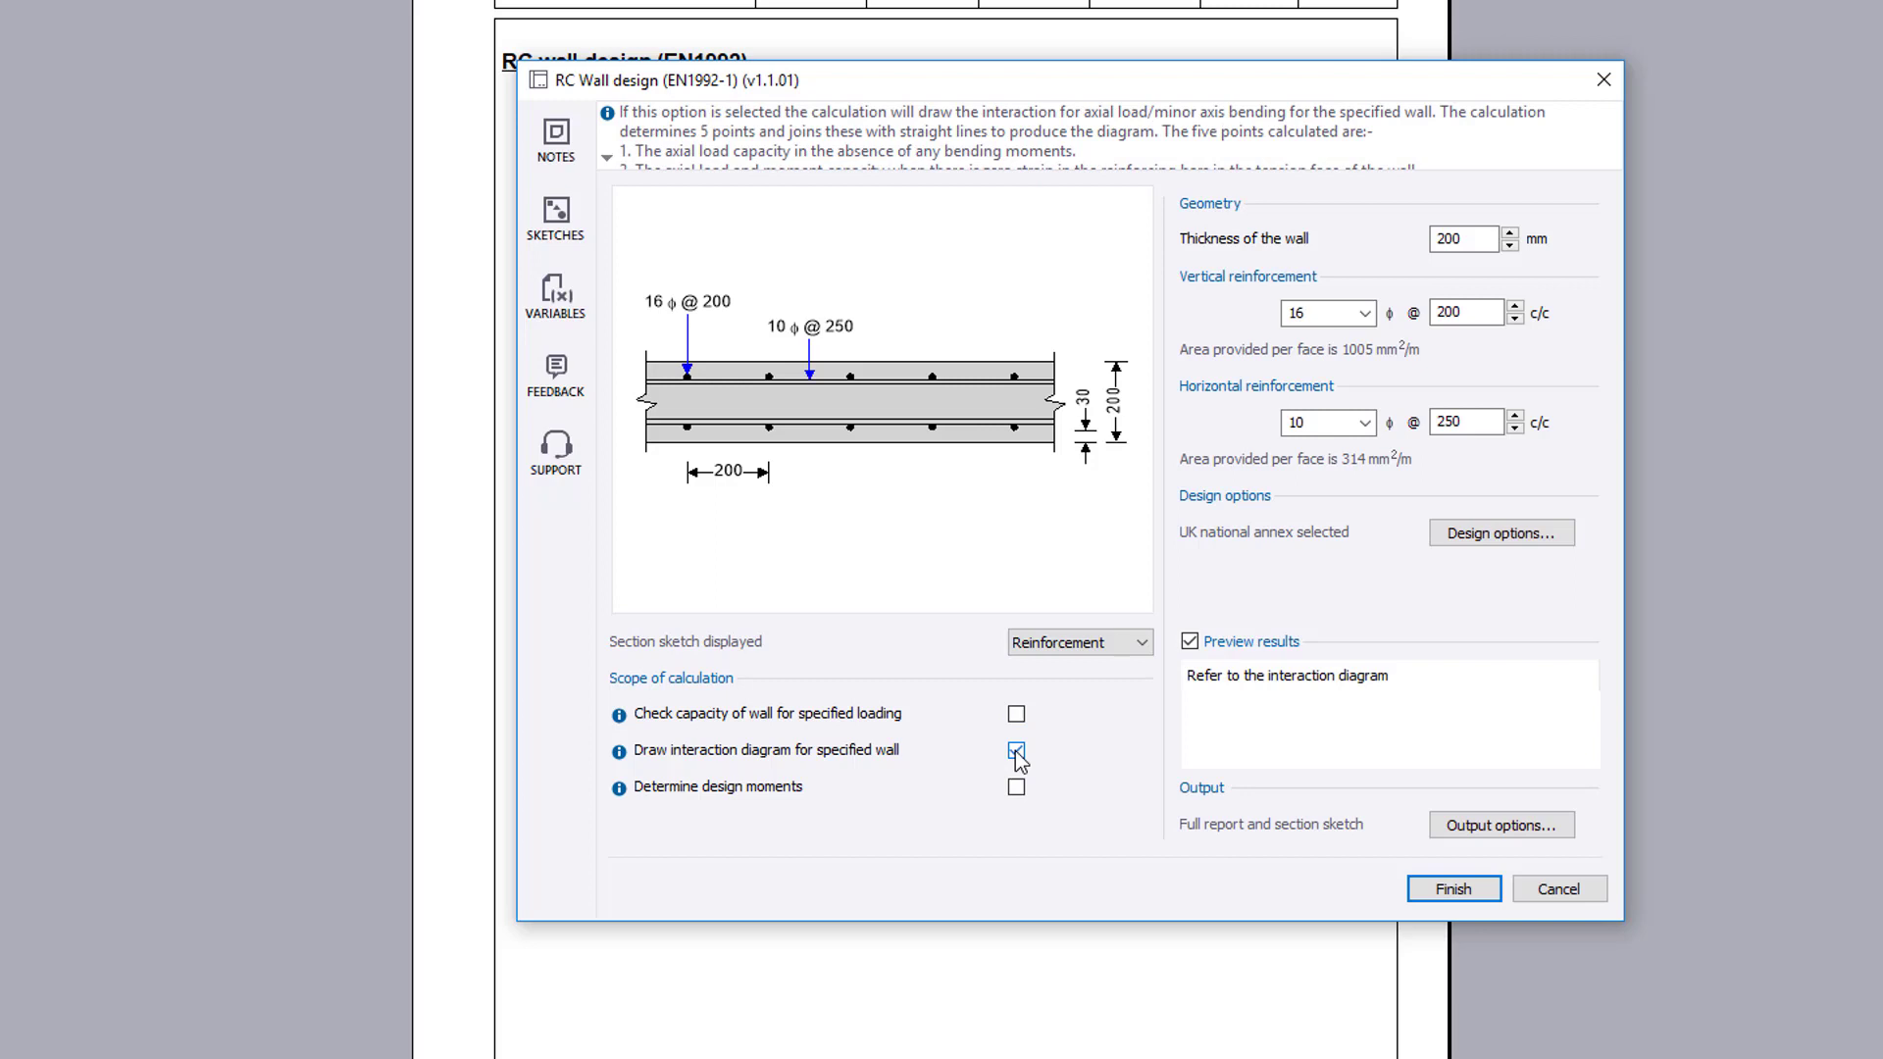
pyautogui.click(1148, 645)
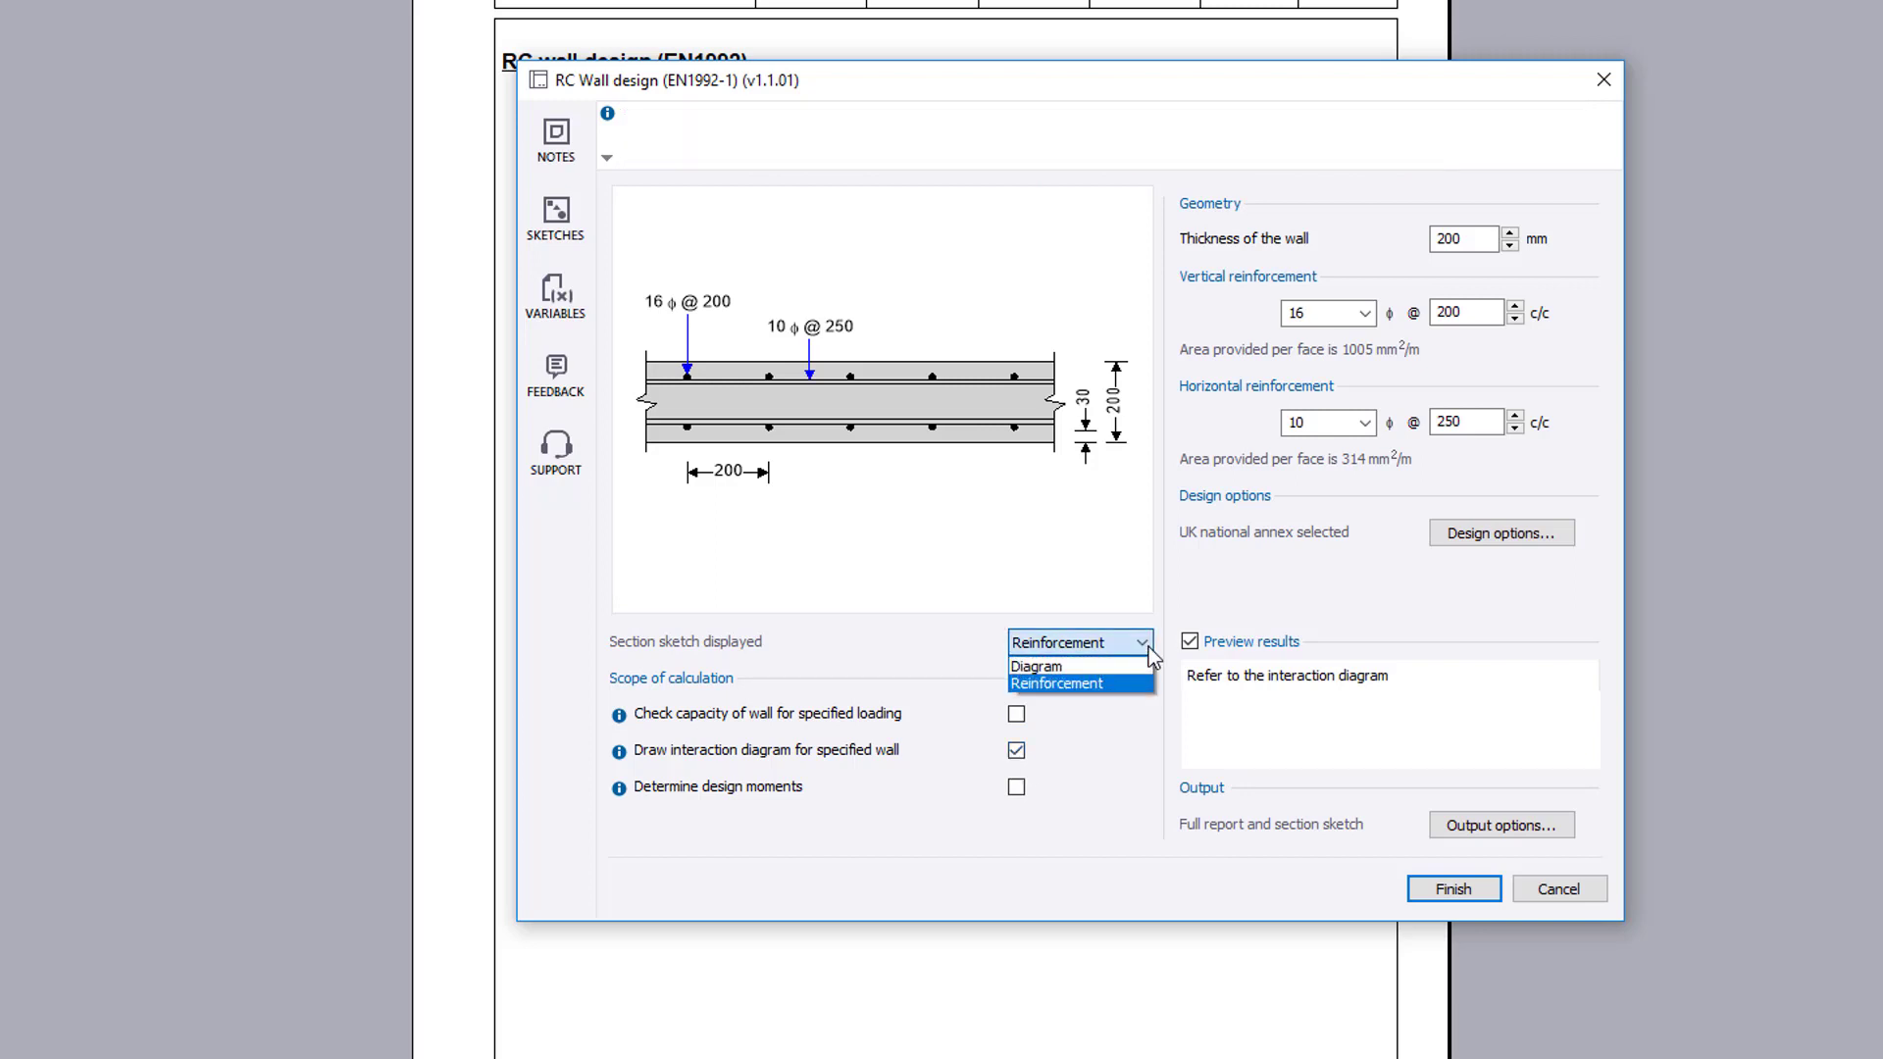
pyautogui.press('Up')
pyautogui.press('Return')
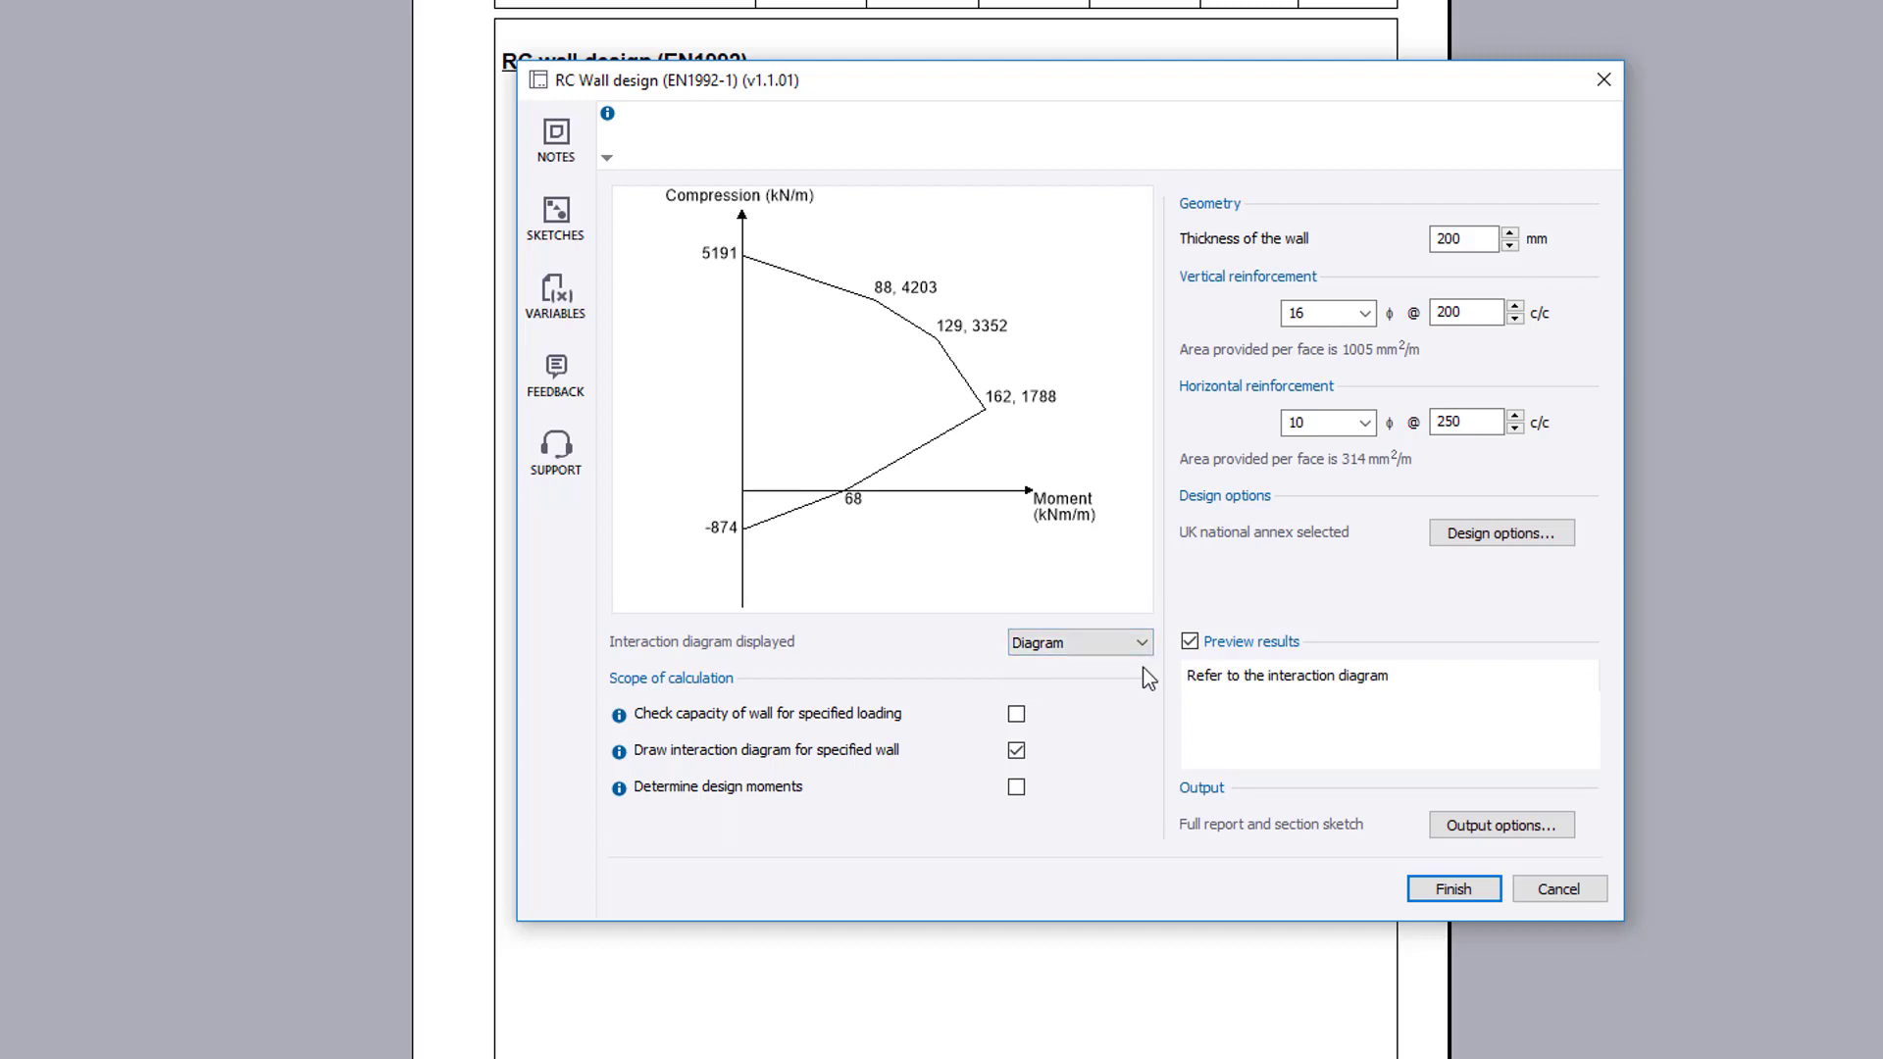
# Determine design moments at 1000 kN/m, then re-add the interaction diagram showing 62 kNm/m passing
pyautogui.click(1018, 751)
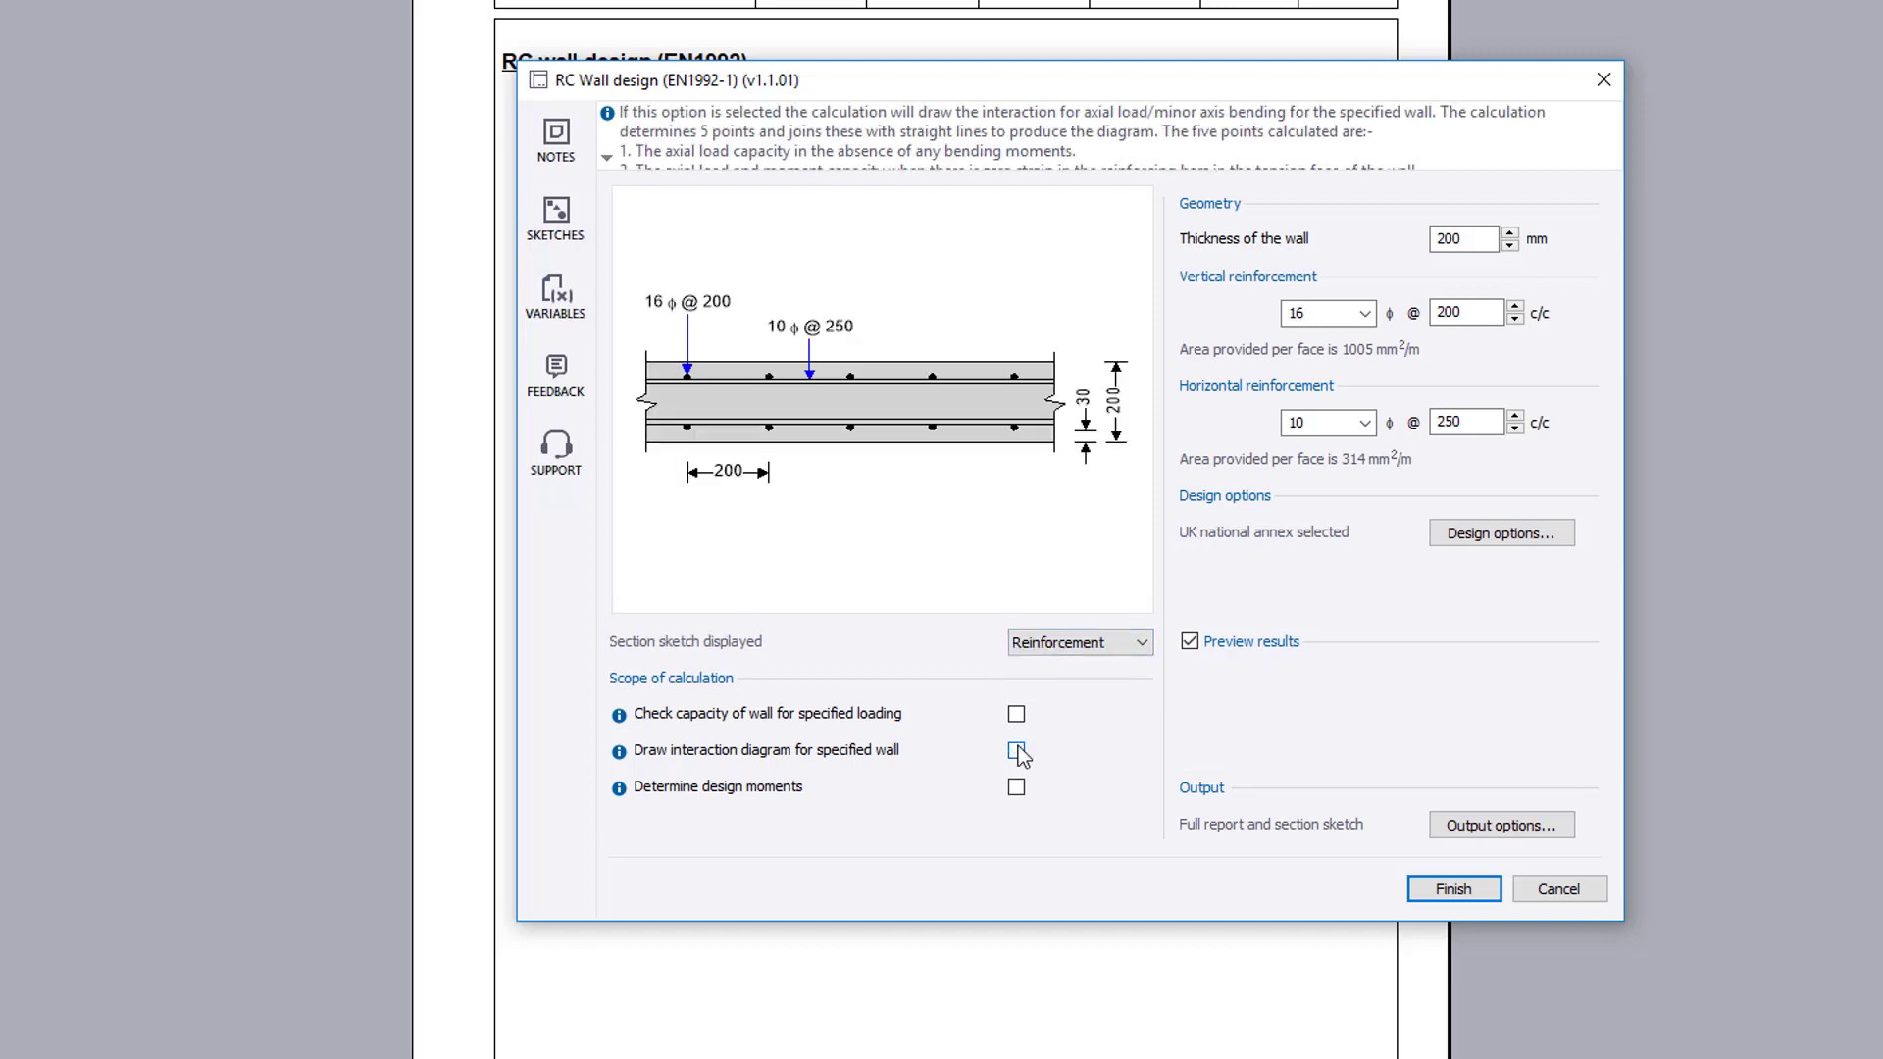
pyautogui.click(1016, 787)
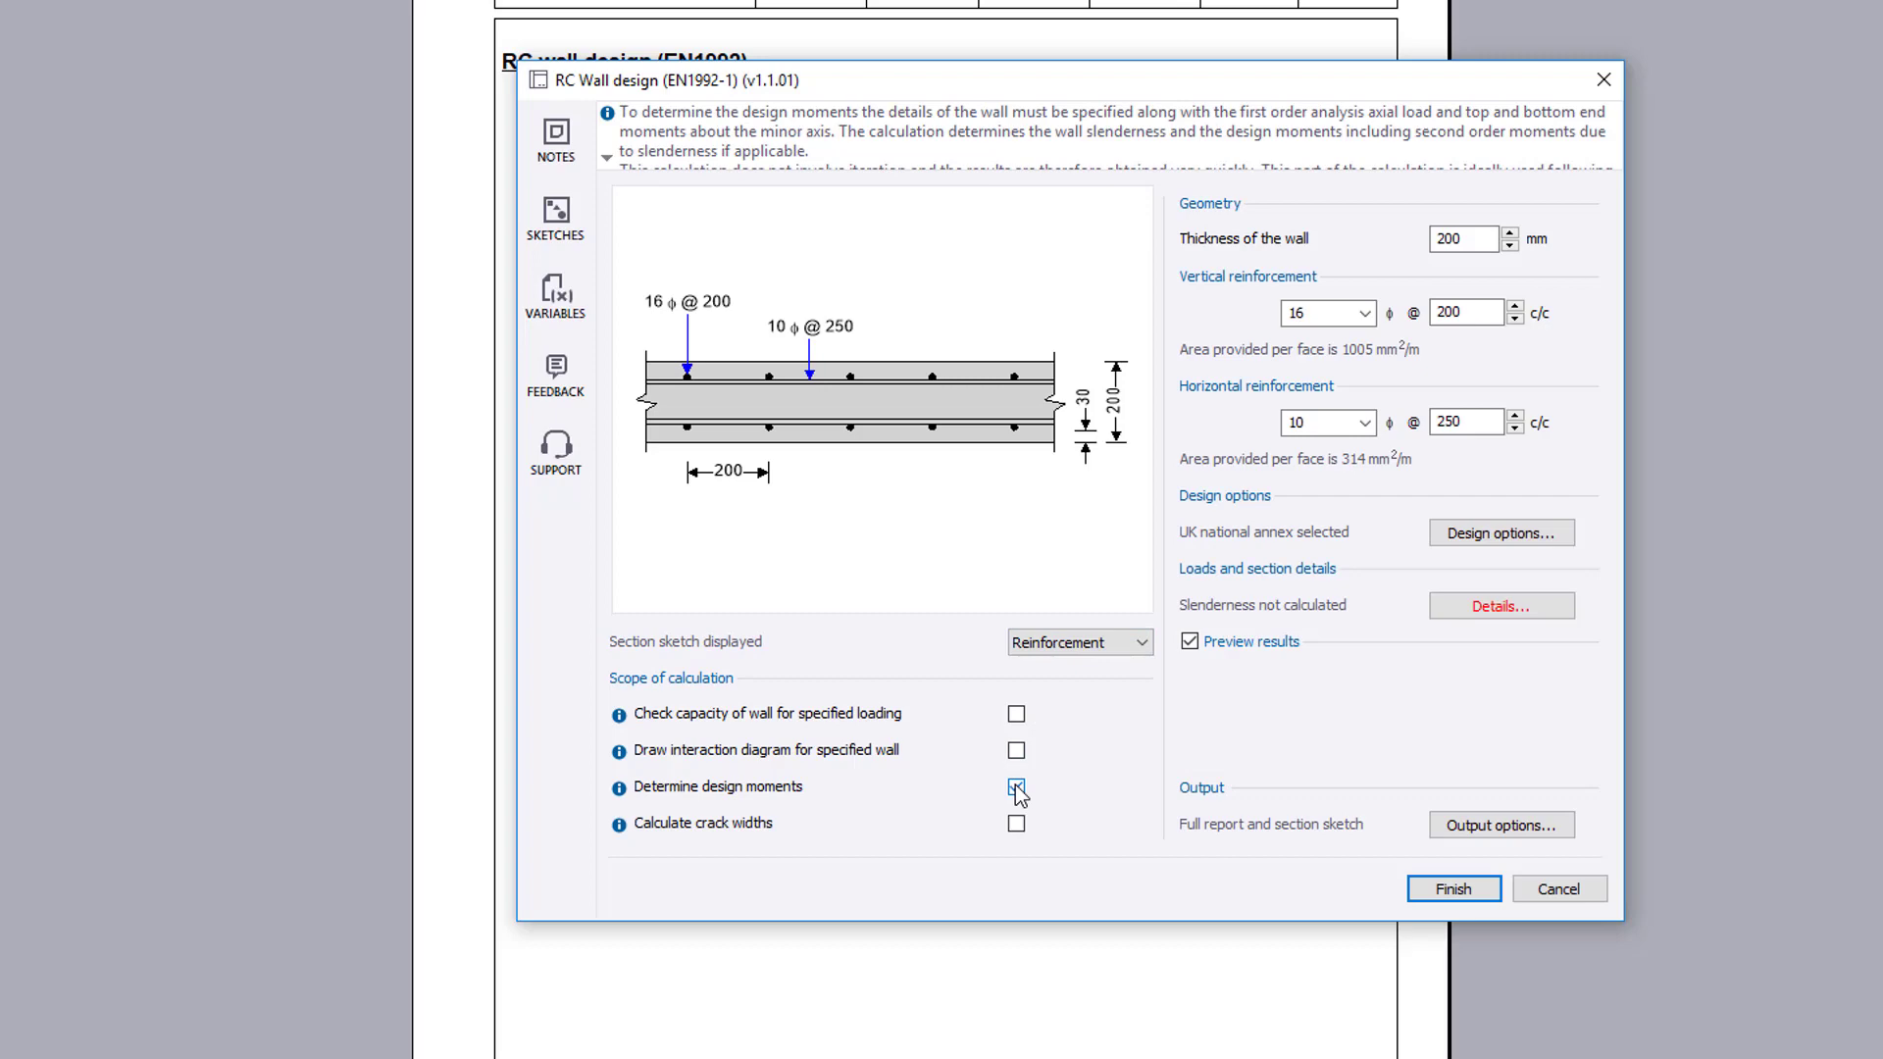
pyautogui.click(1542, 606)
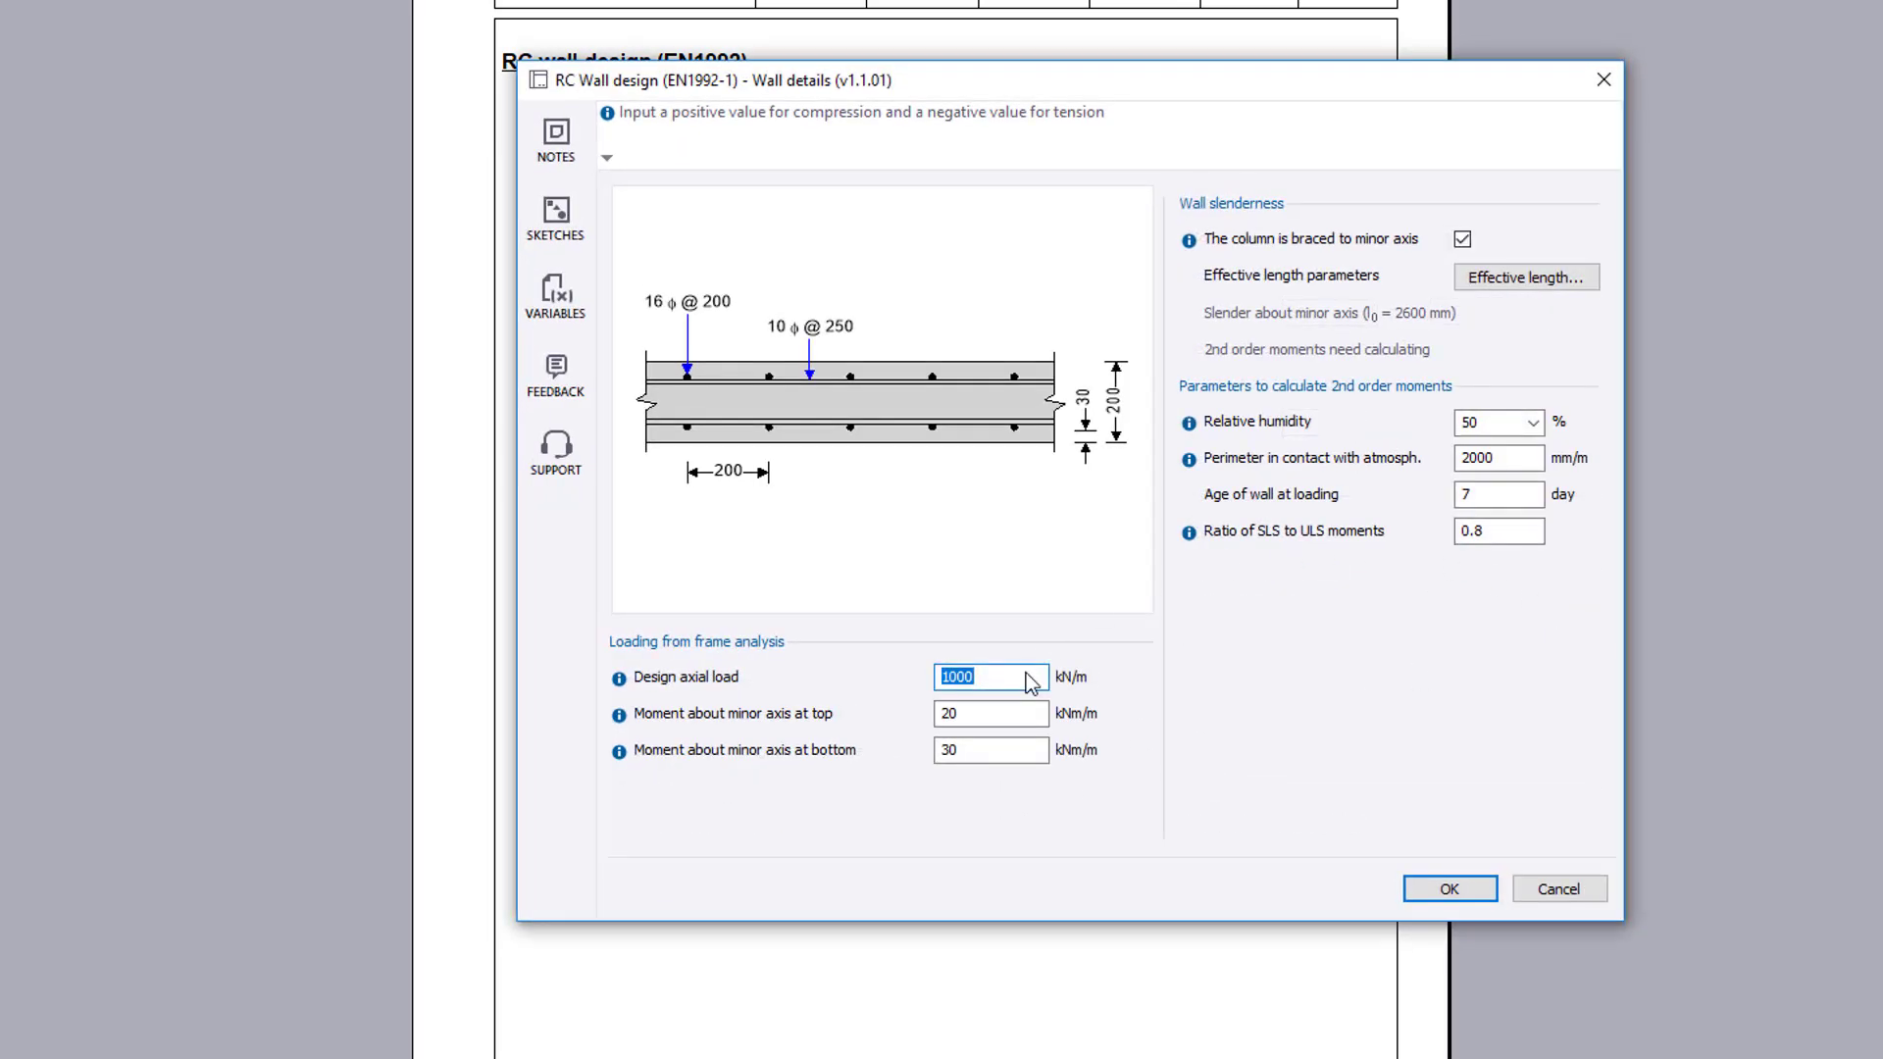
pyautogui.click(1025, 677)
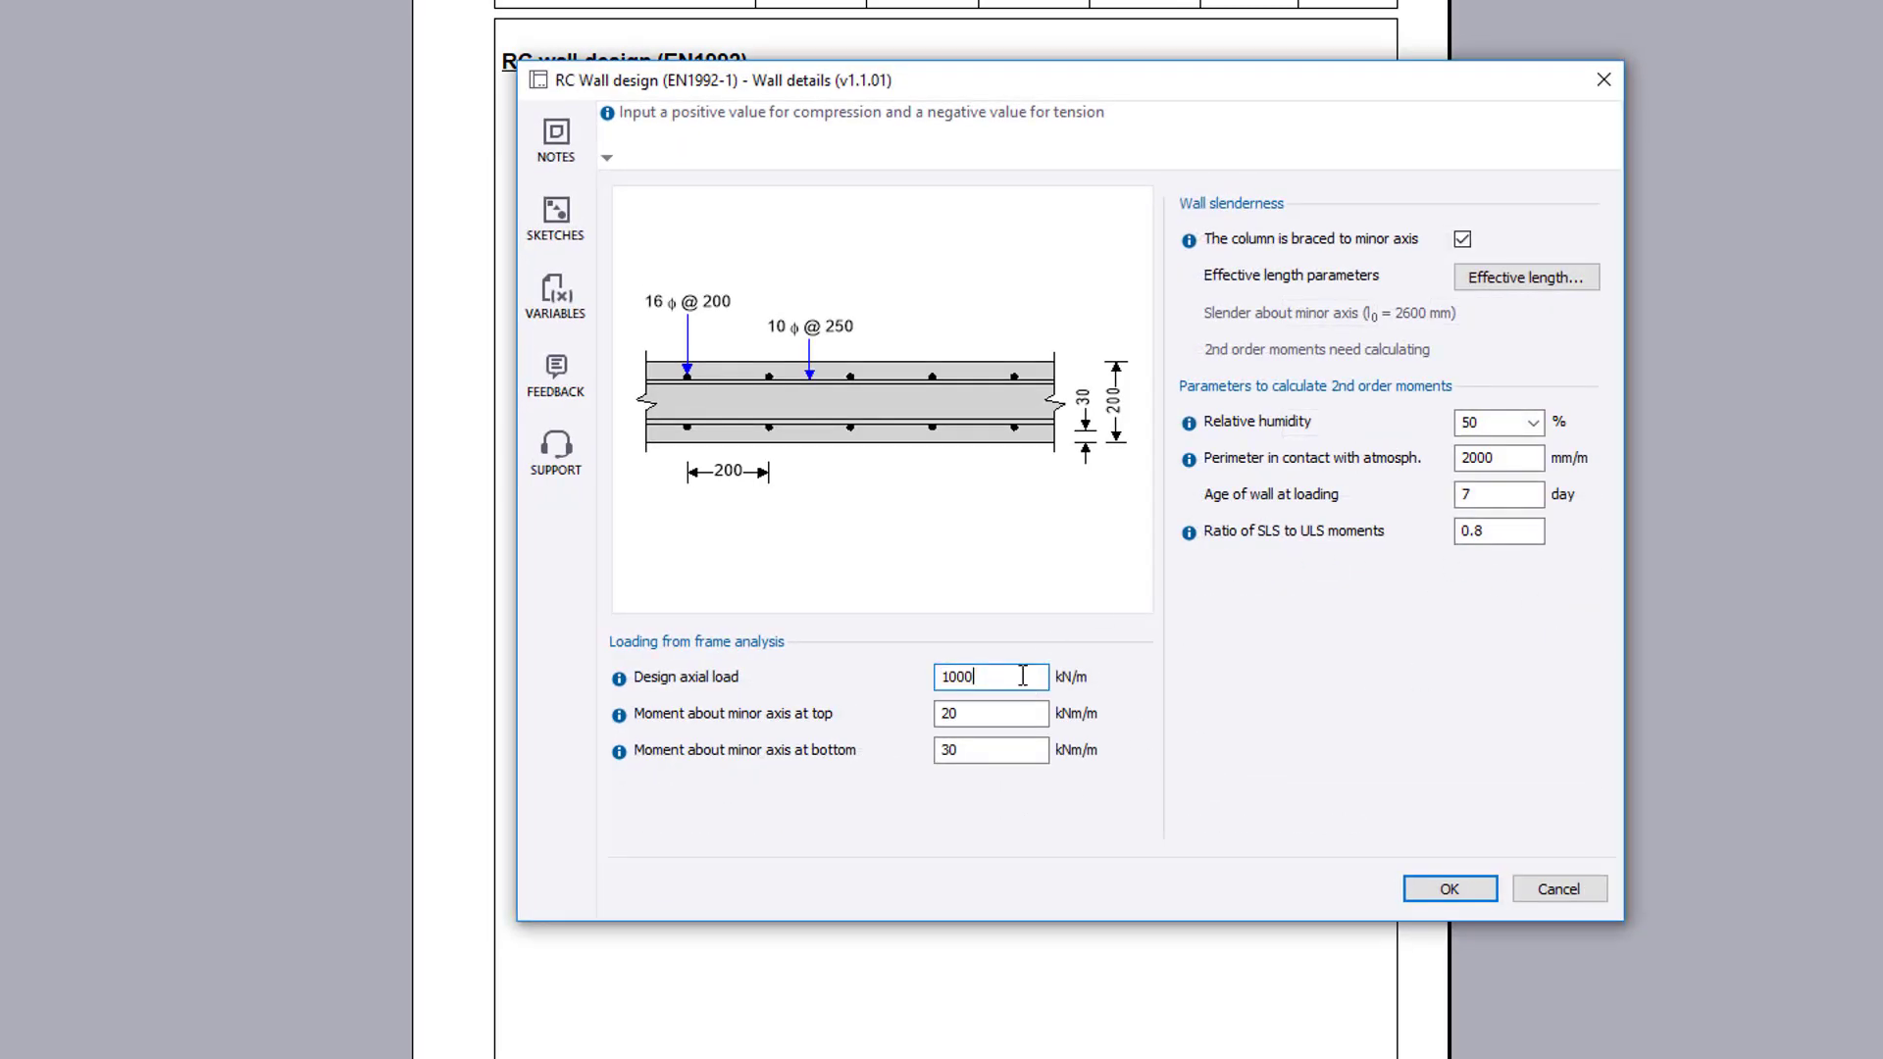
pyautogui.click(1485, 894)
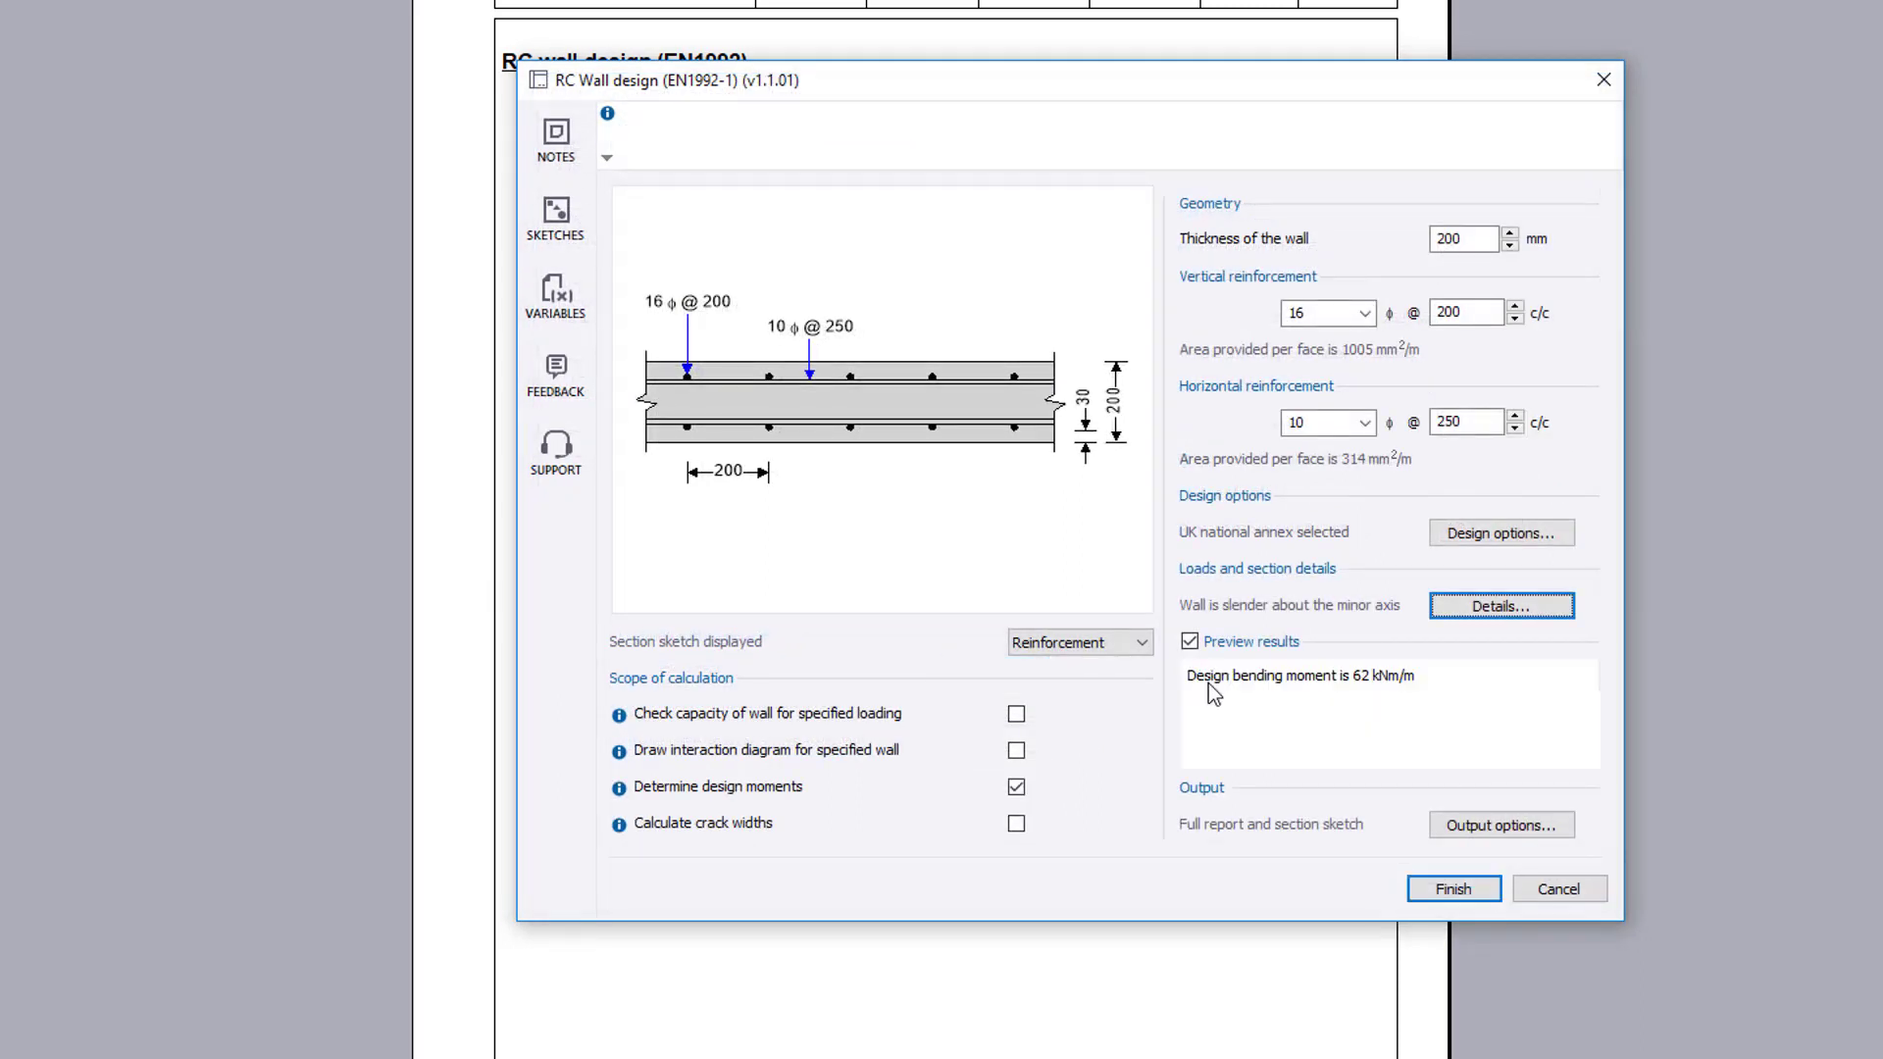
pyautogui.click(1016, 752)
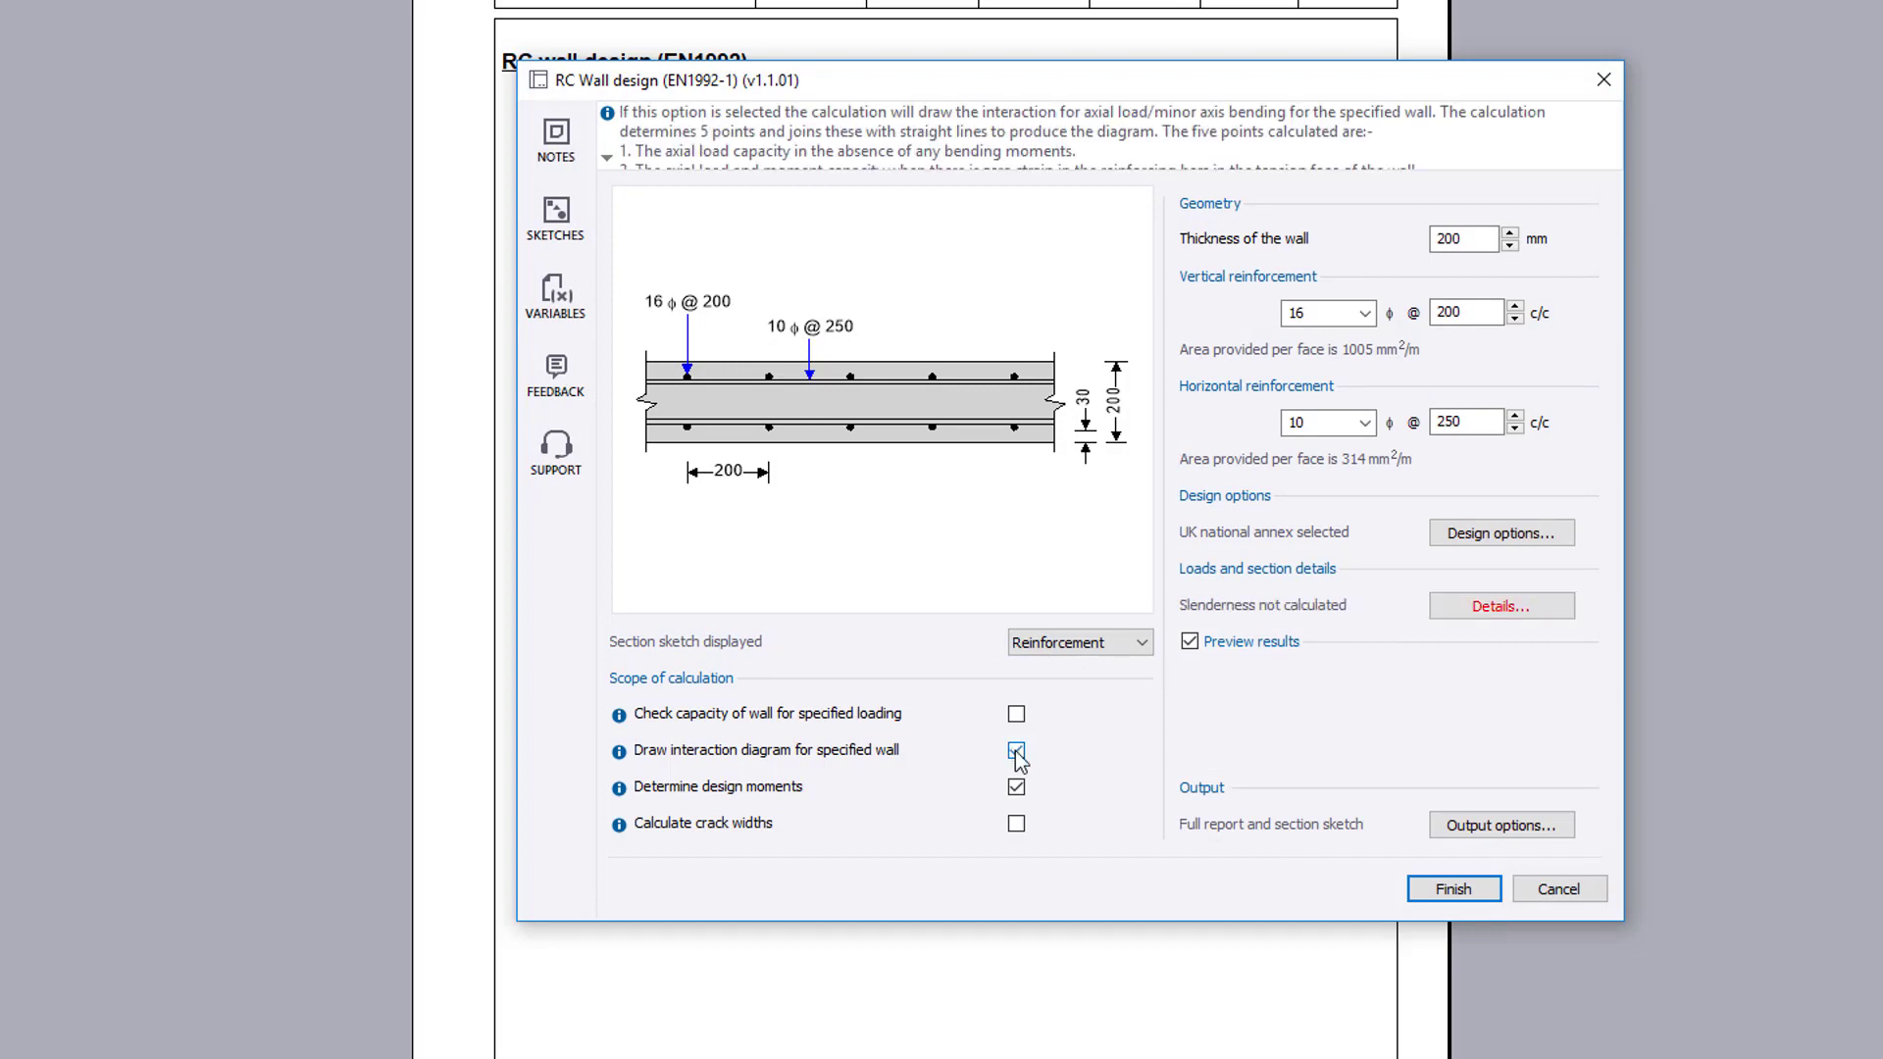
pyautogui.click(1528, 605)
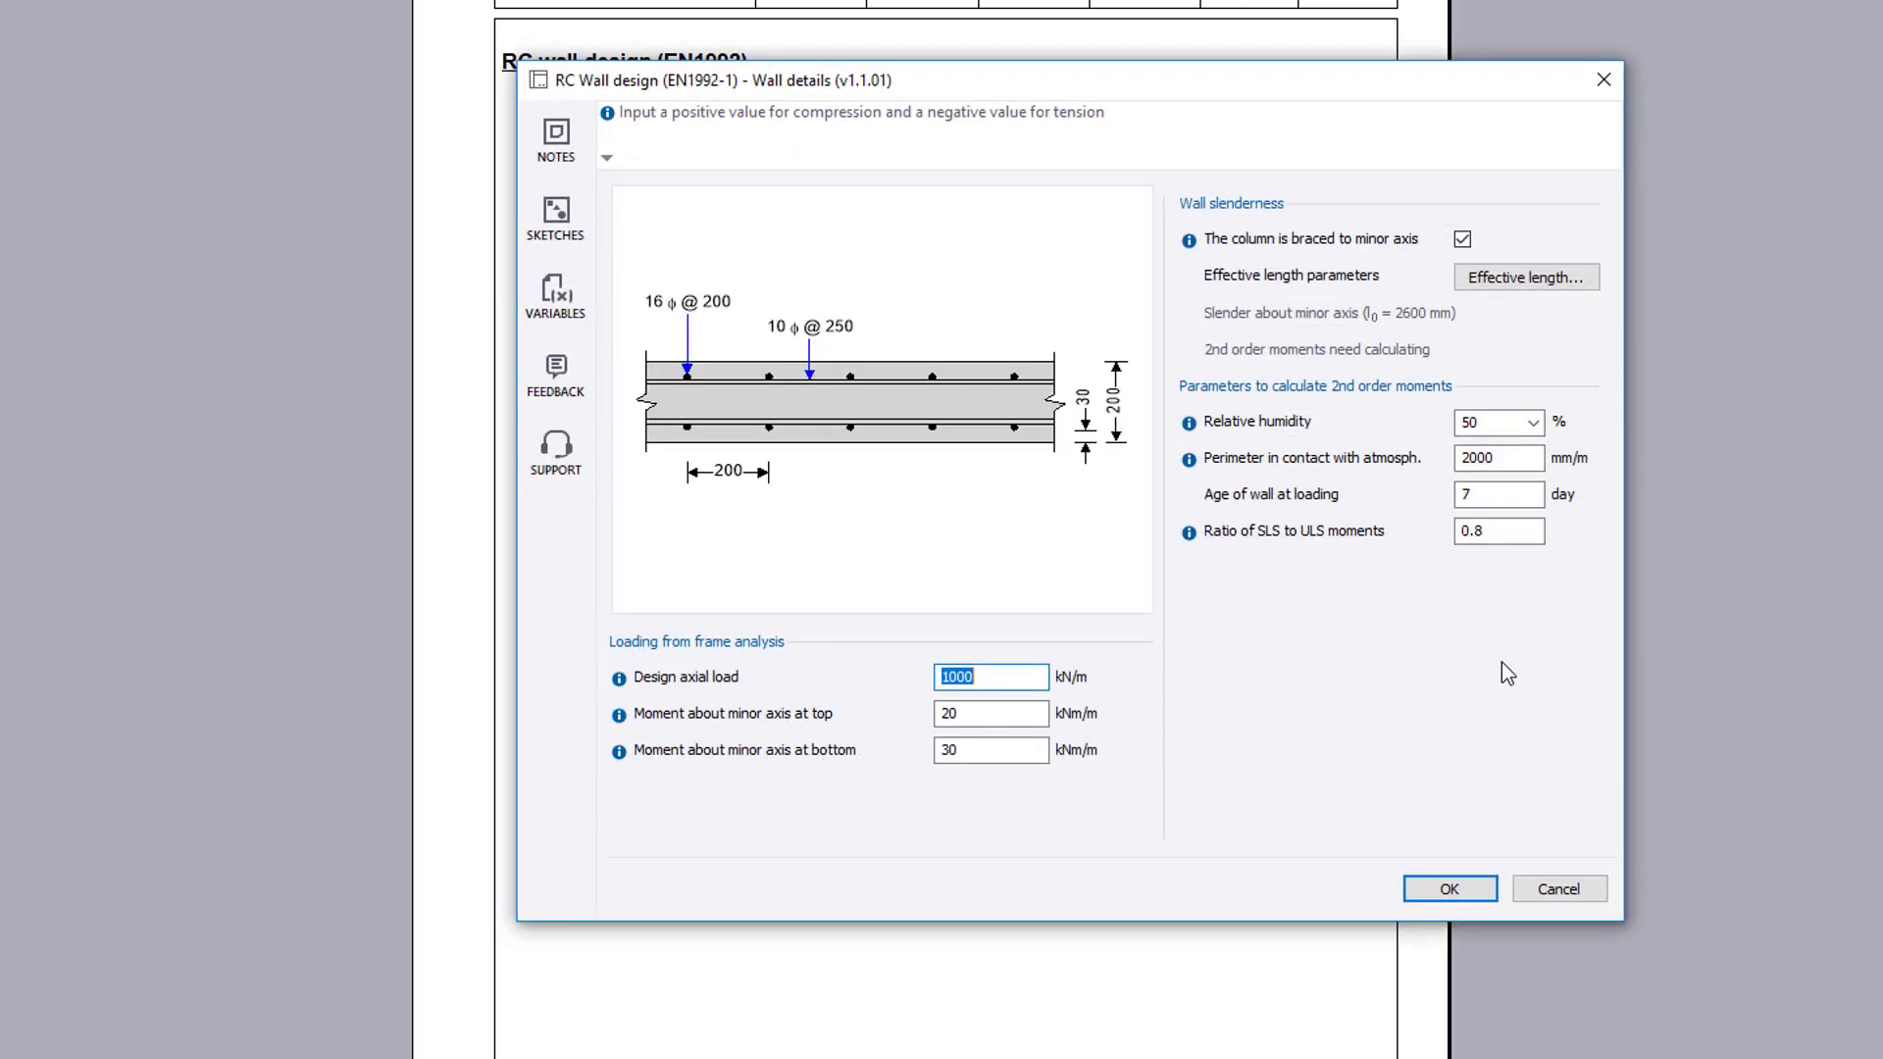
pyautogui.click(1477, 890)
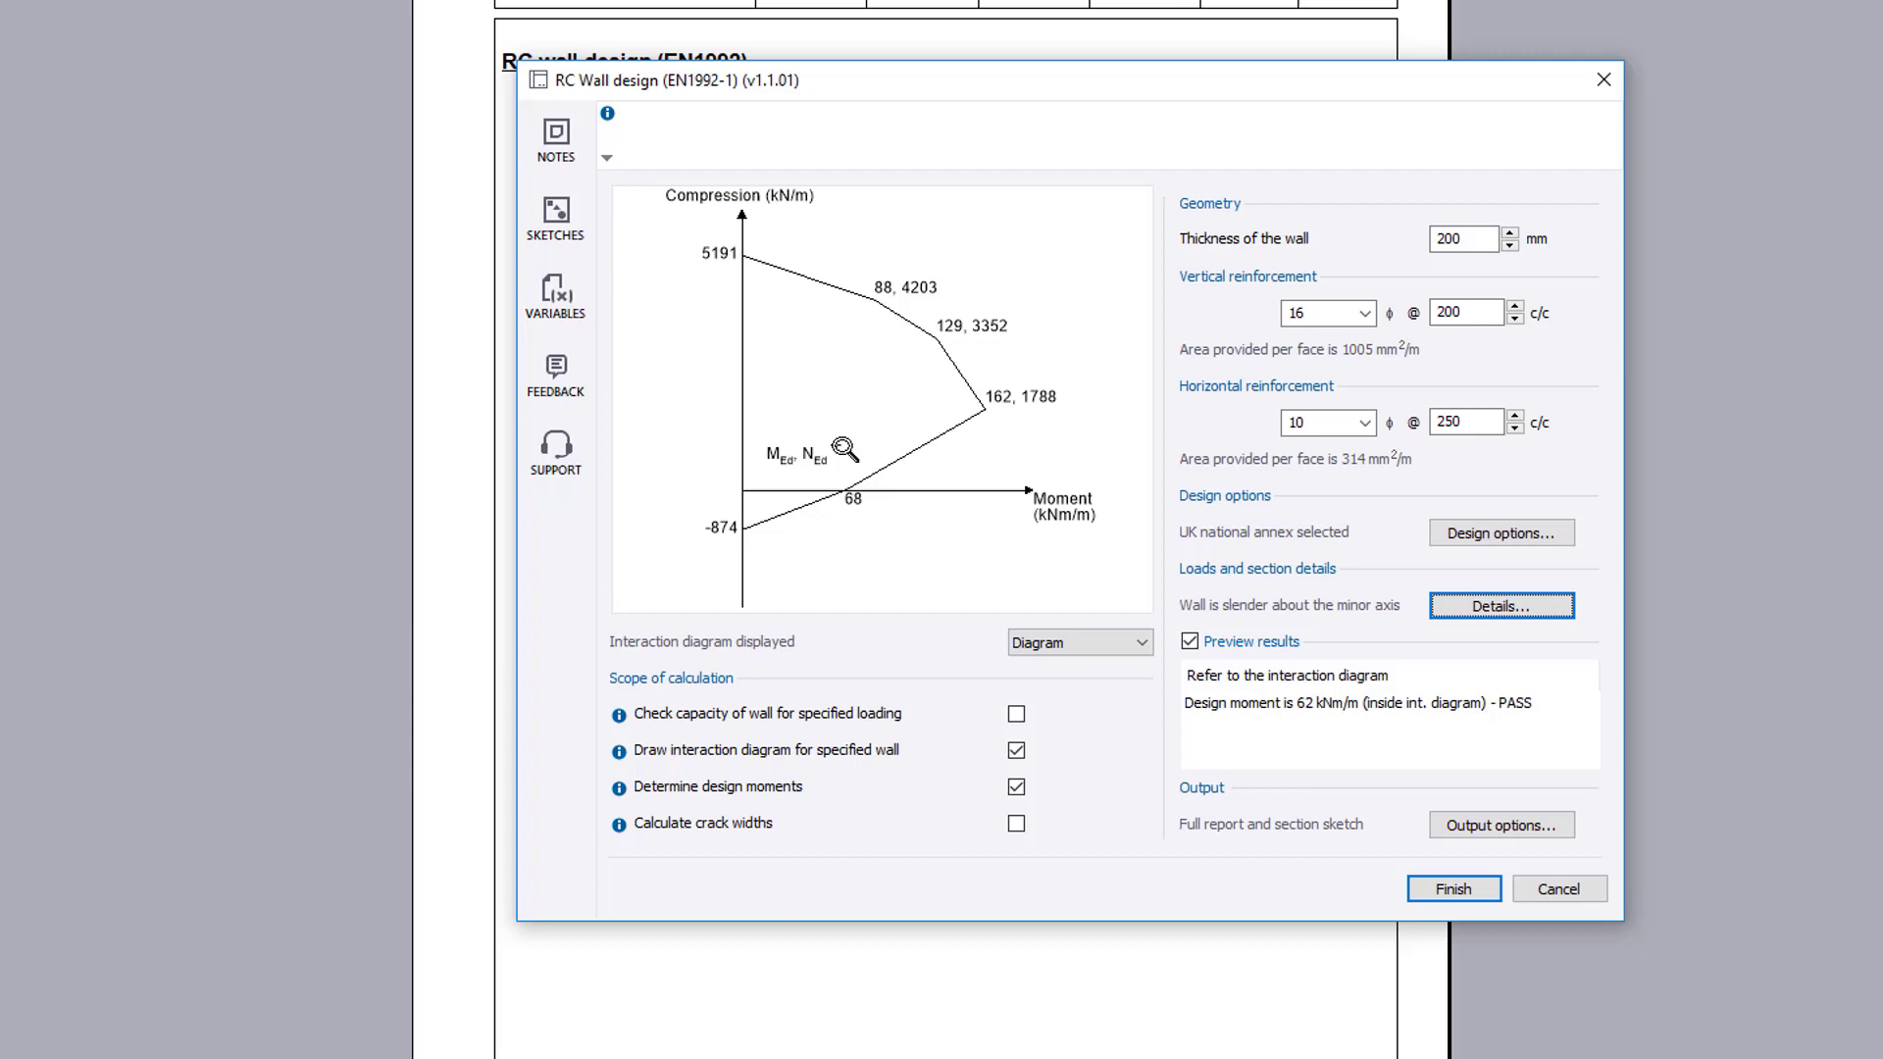
pyautogui.click(1542, 824)
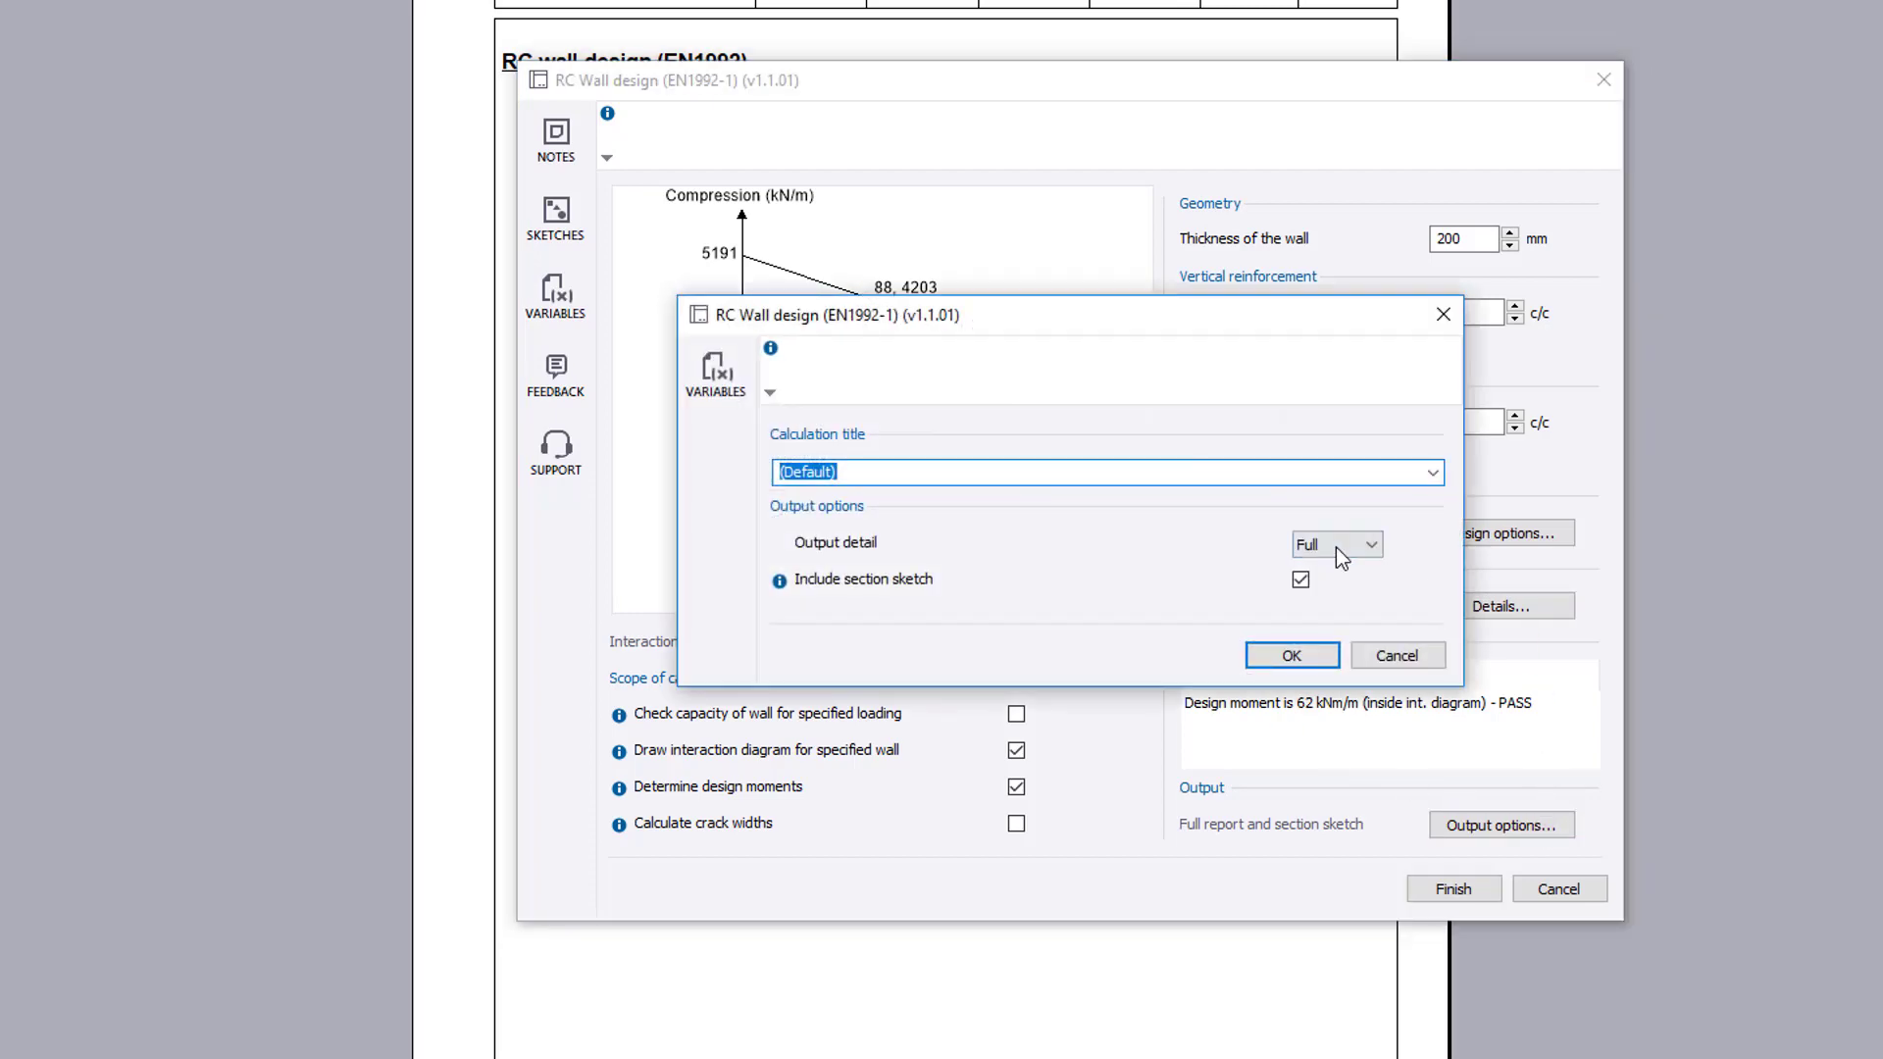
pyautogui.click(1338, 547)
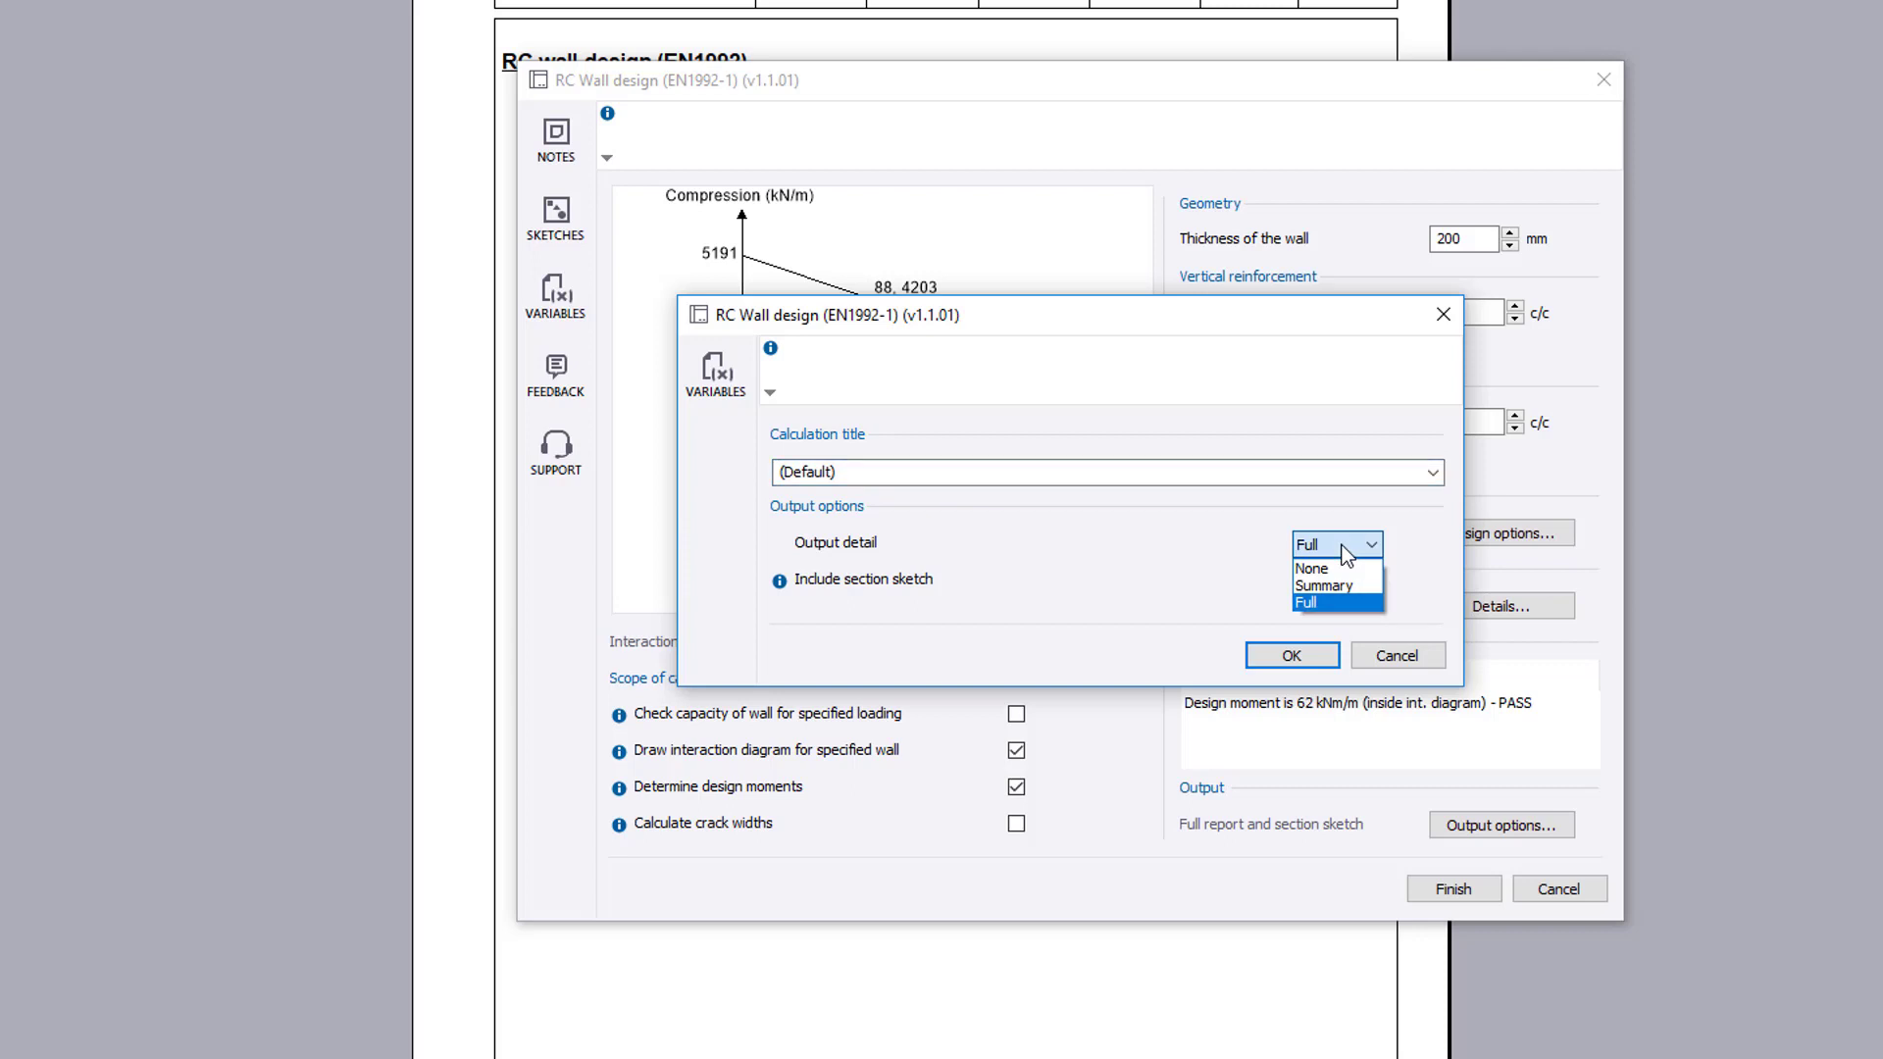
pyautogui.click(1163, 464)
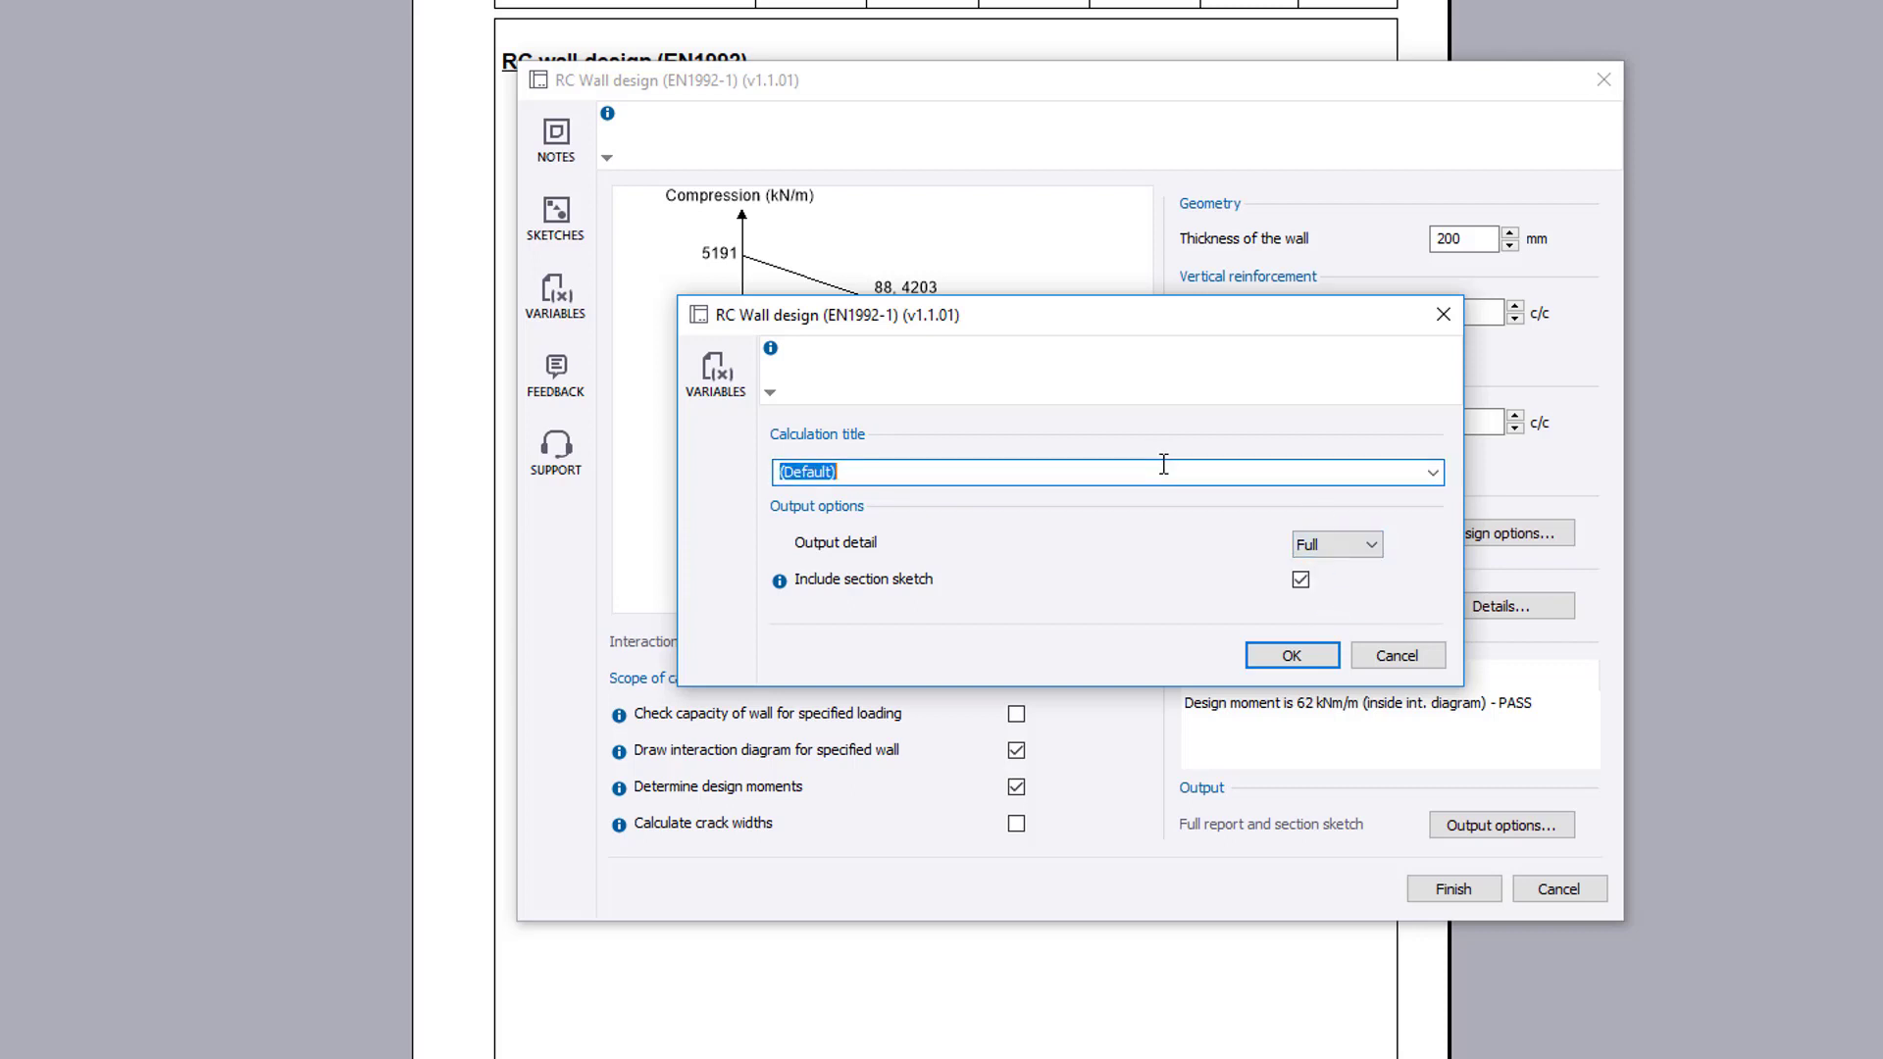
pyautogui.click(1313, 656)
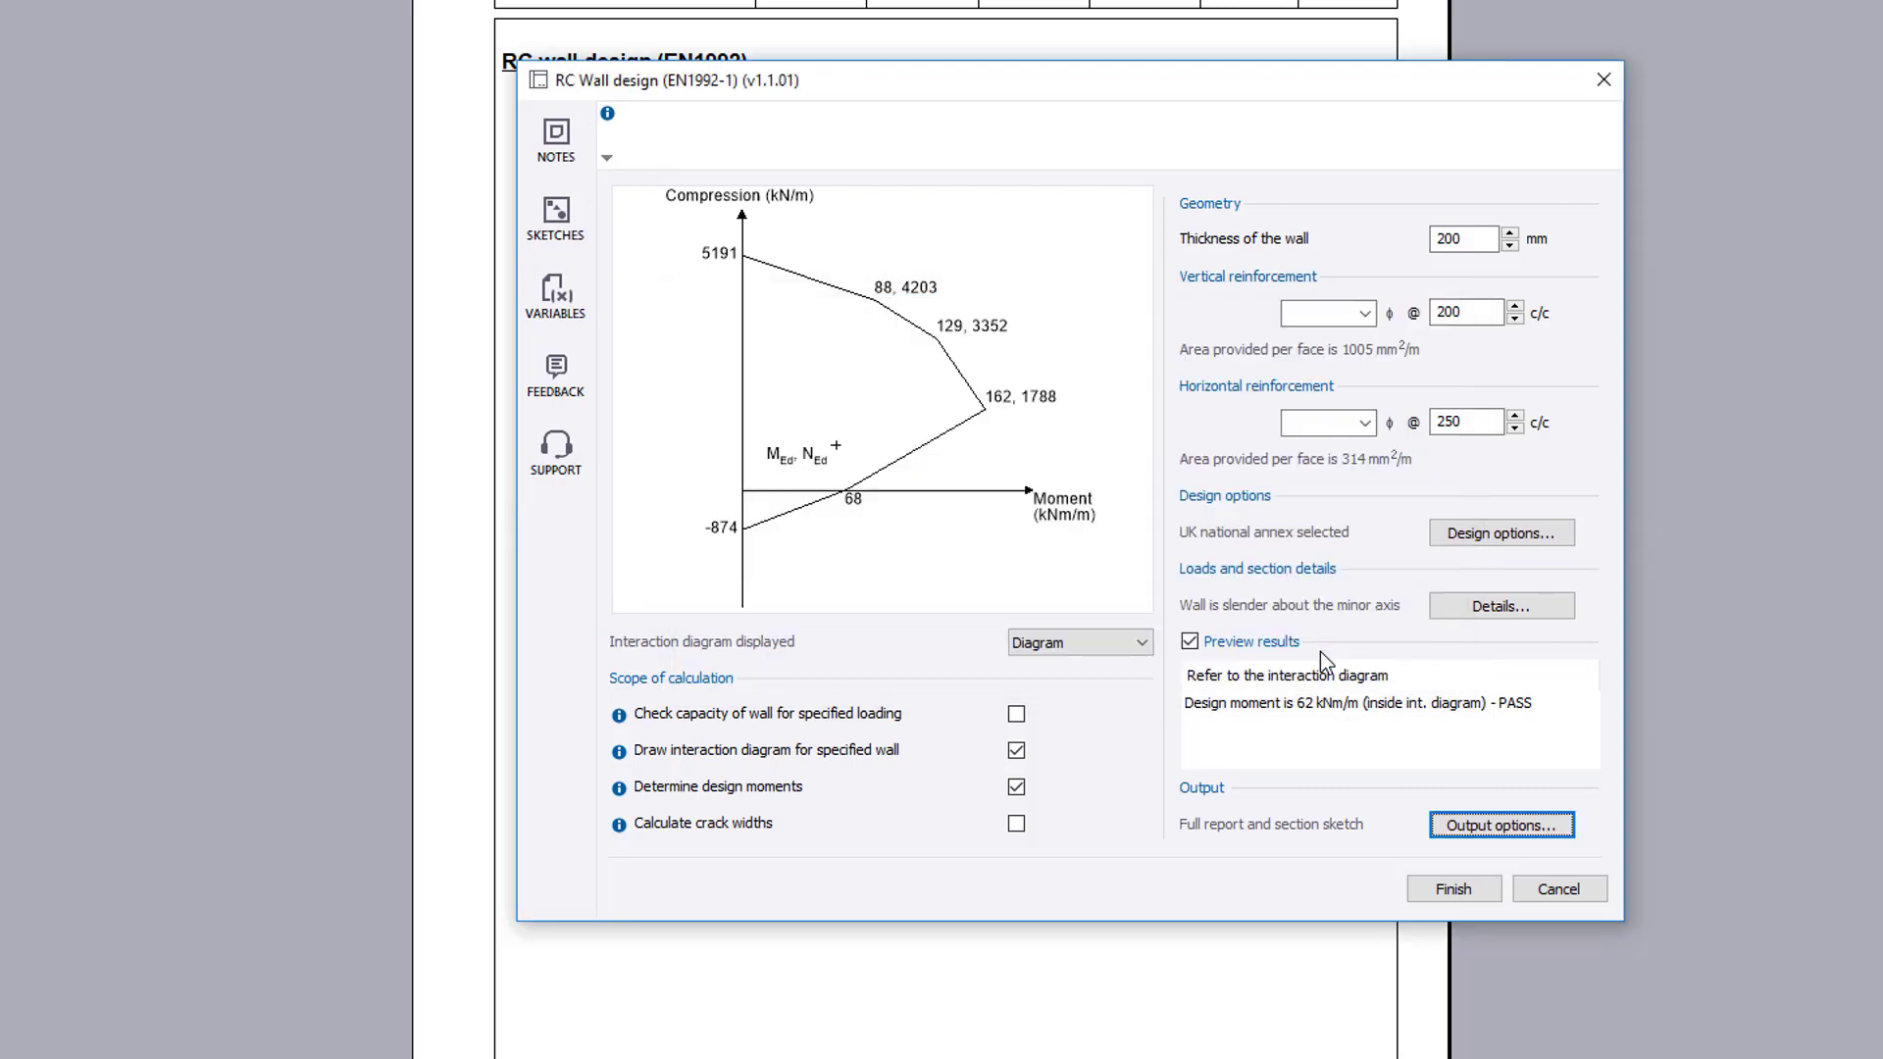
# Finish the calculation and scroll through the six-page RC wall design report
pyautogui.click(1489, 889)
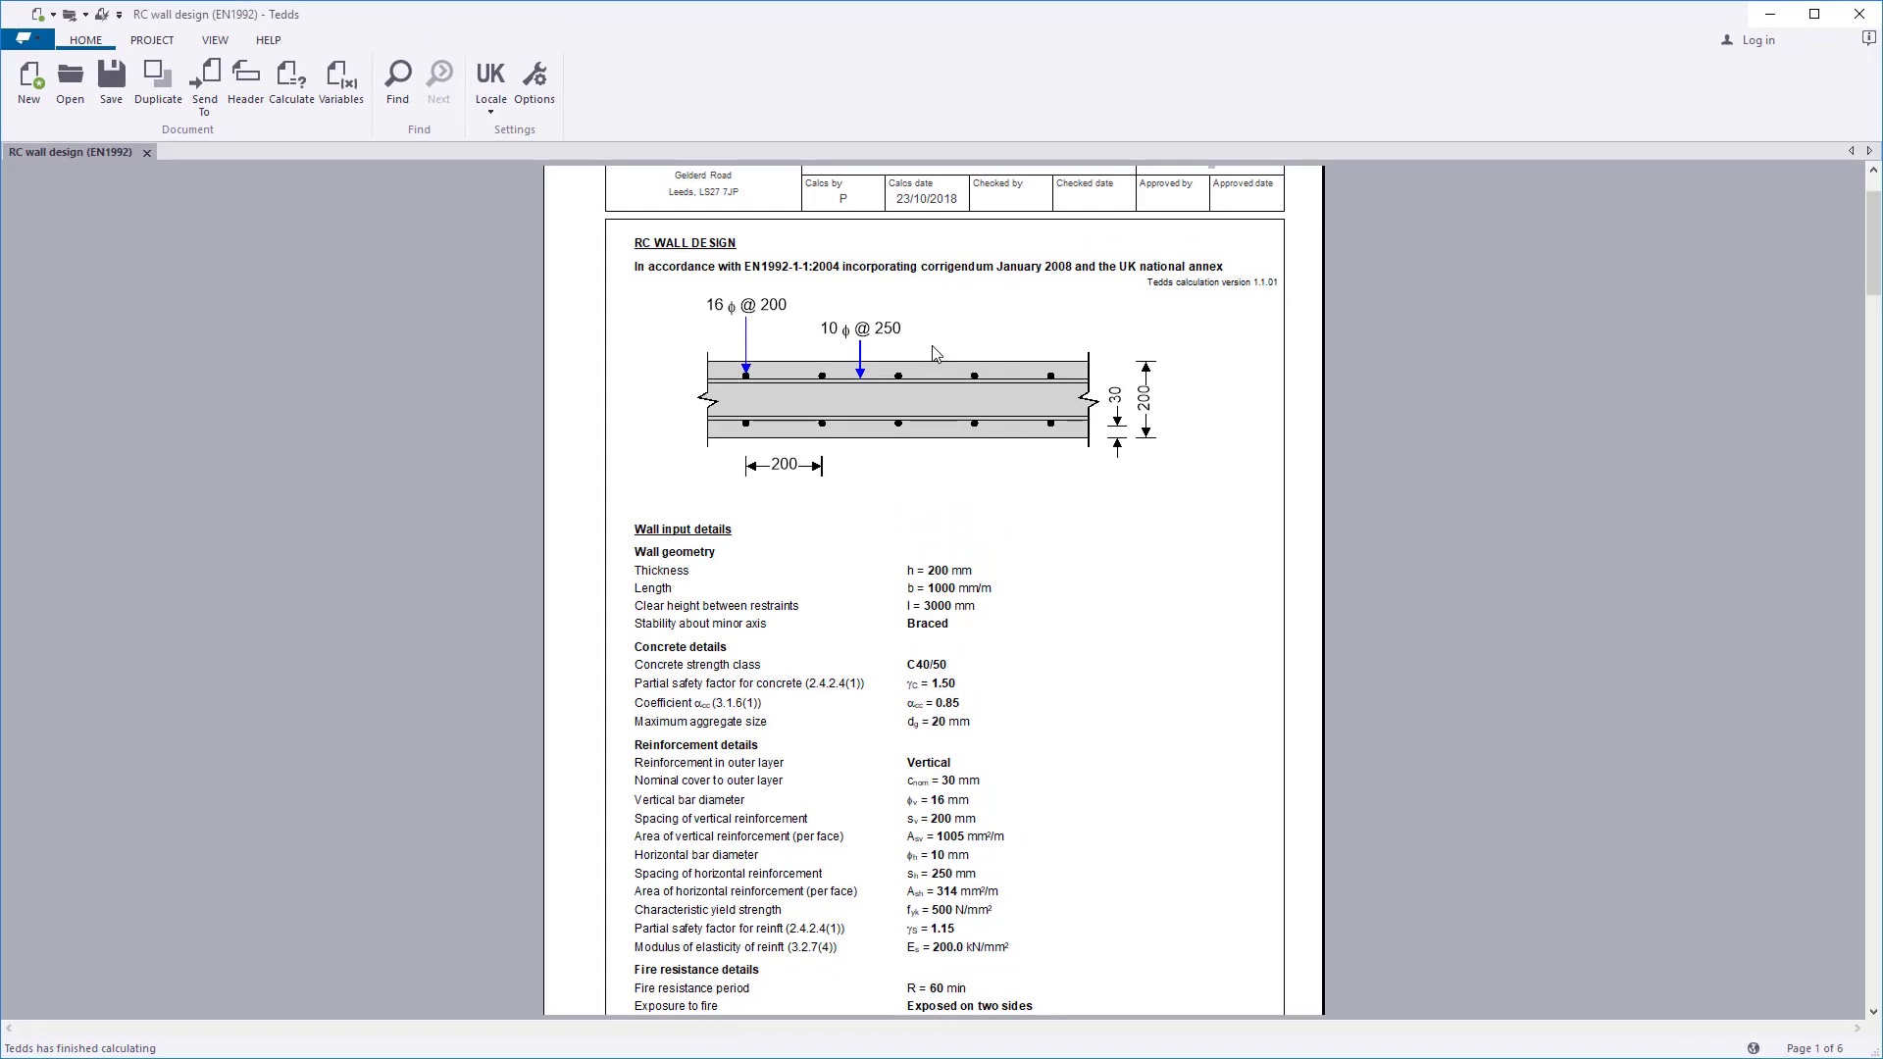
pyautogui.scroll(-15, 934, 353)
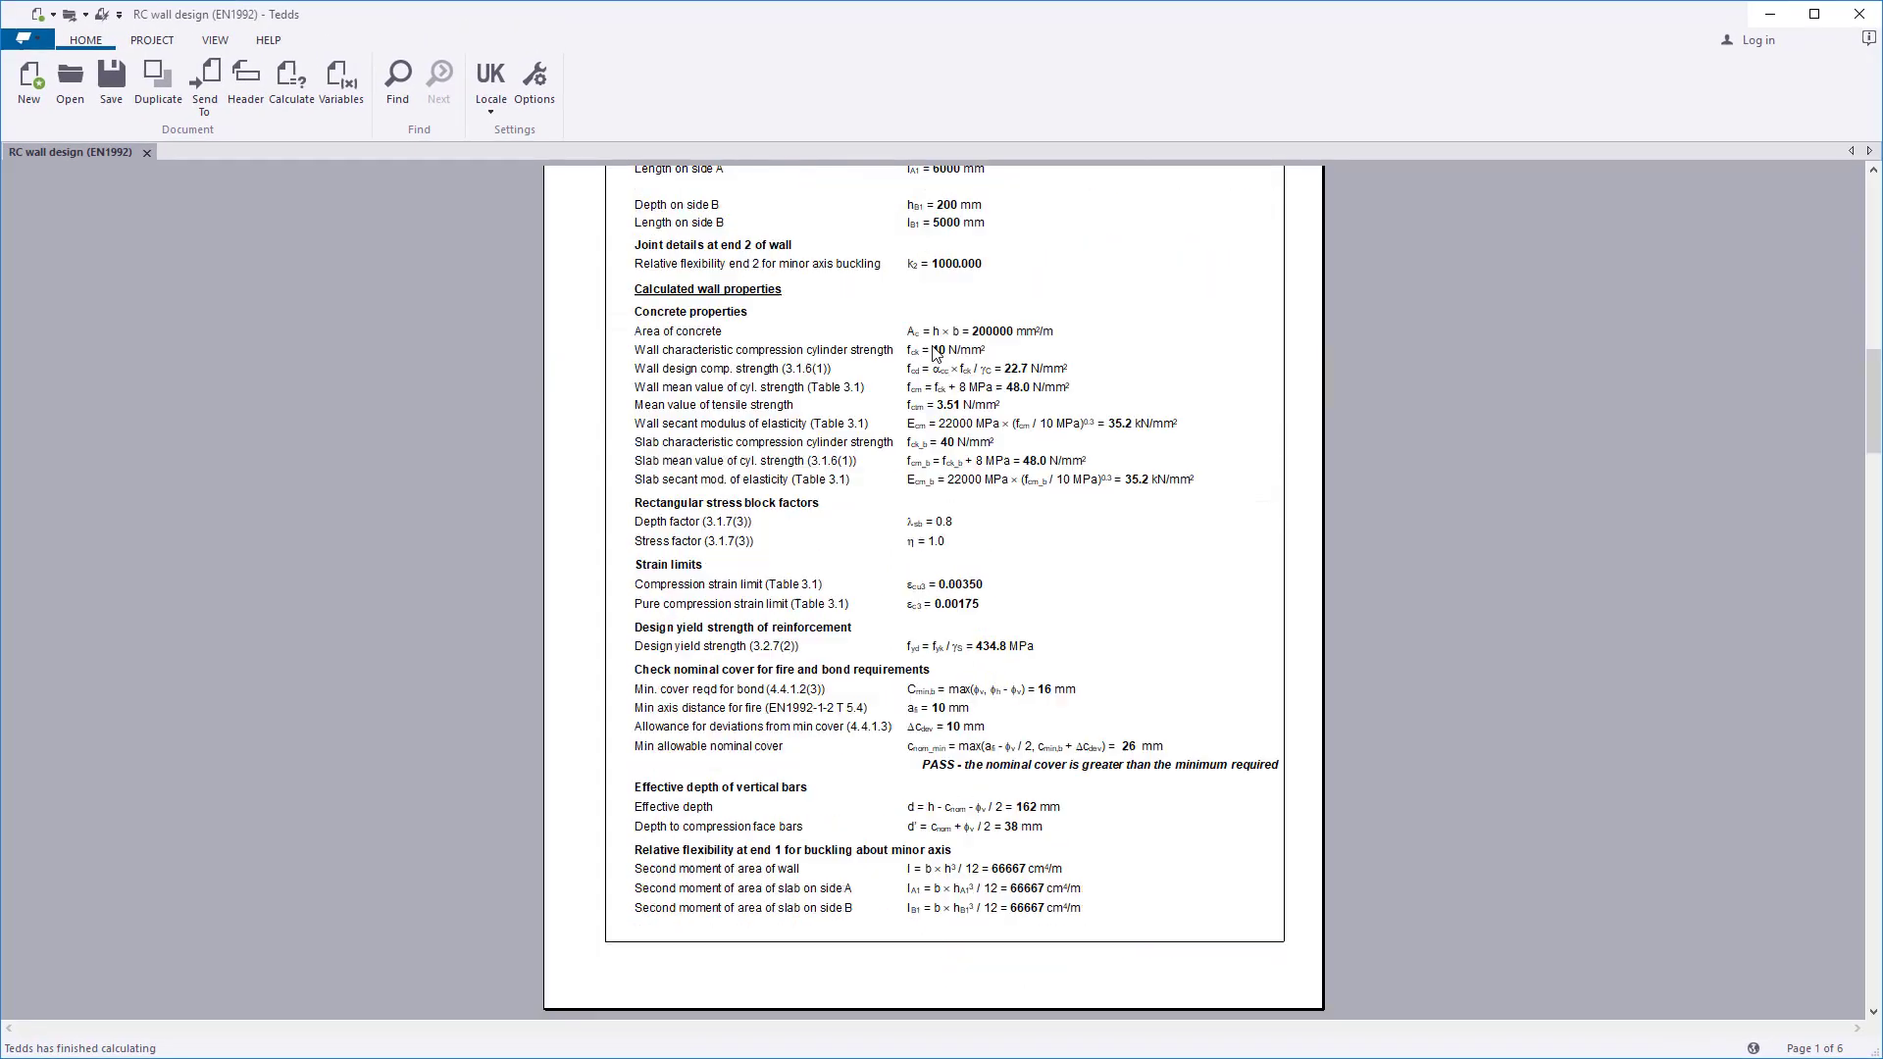
pyautogui.scroll(-10, 934, 353)
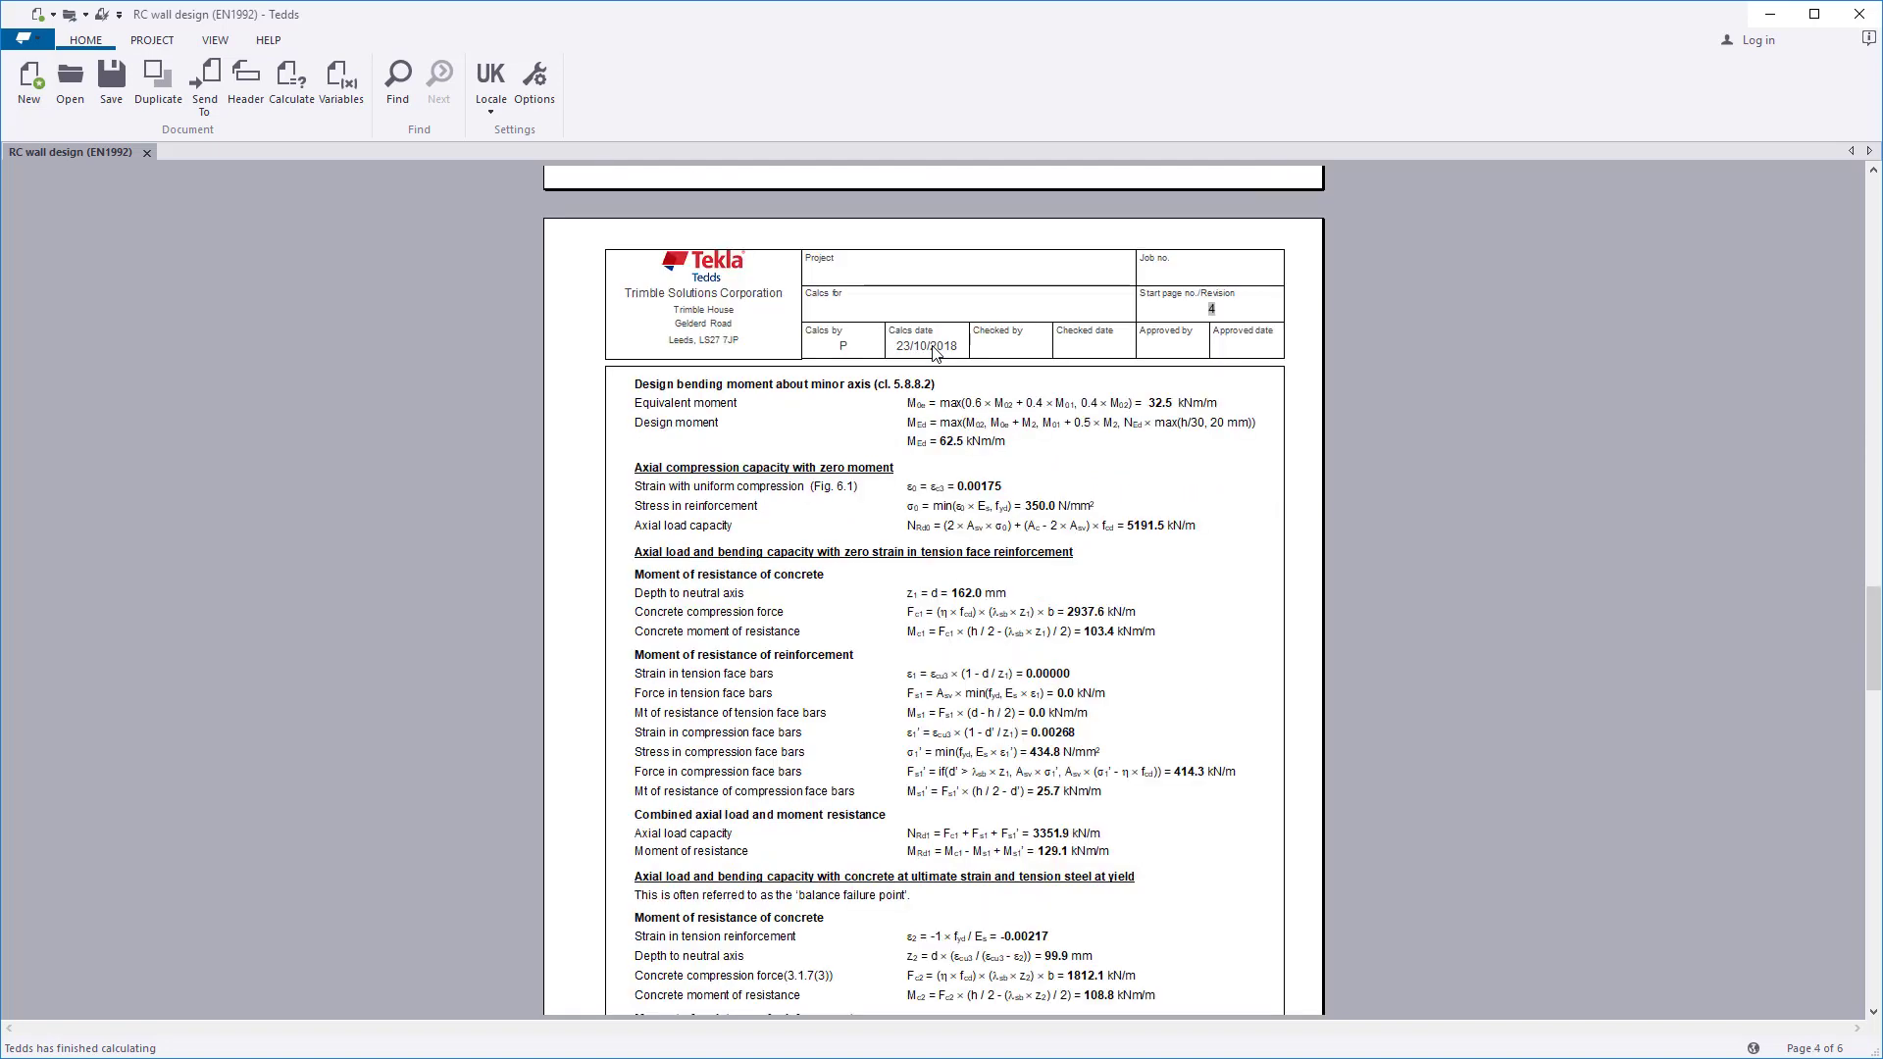
pyautogui.scroll(-10, 934, 353)
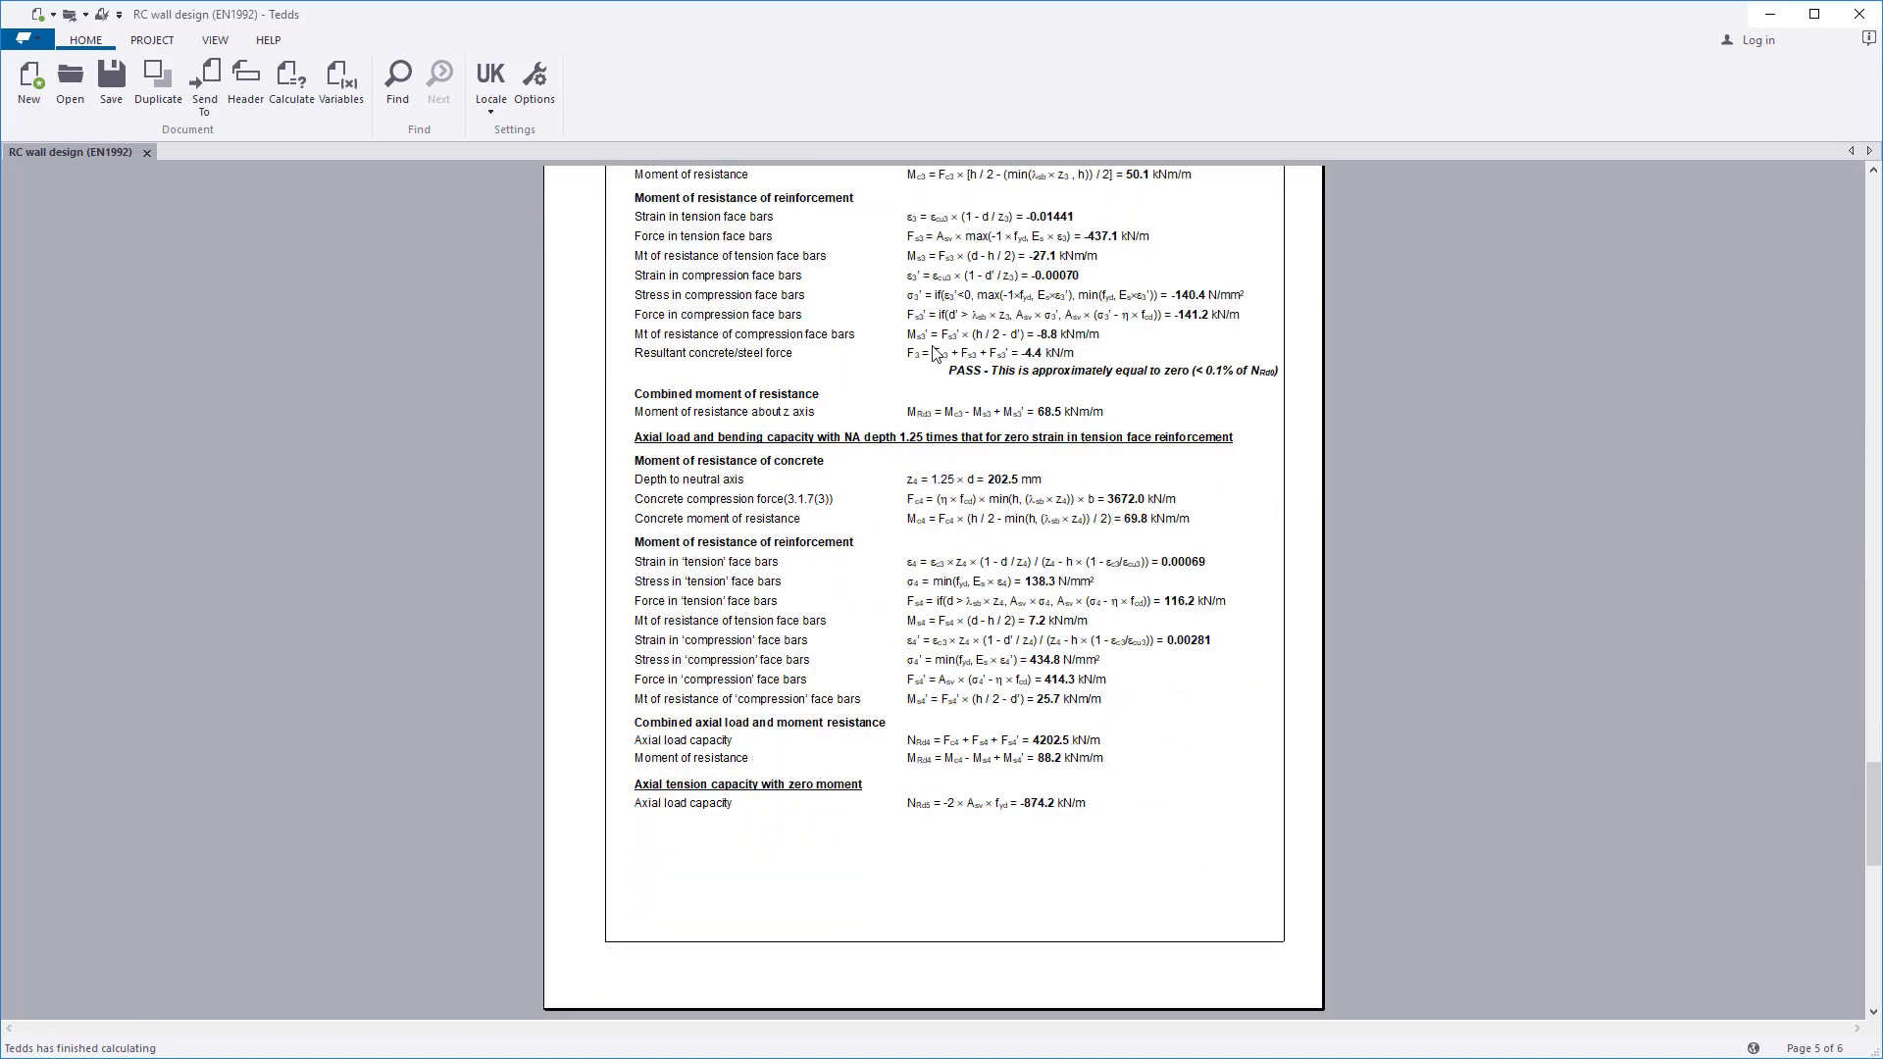